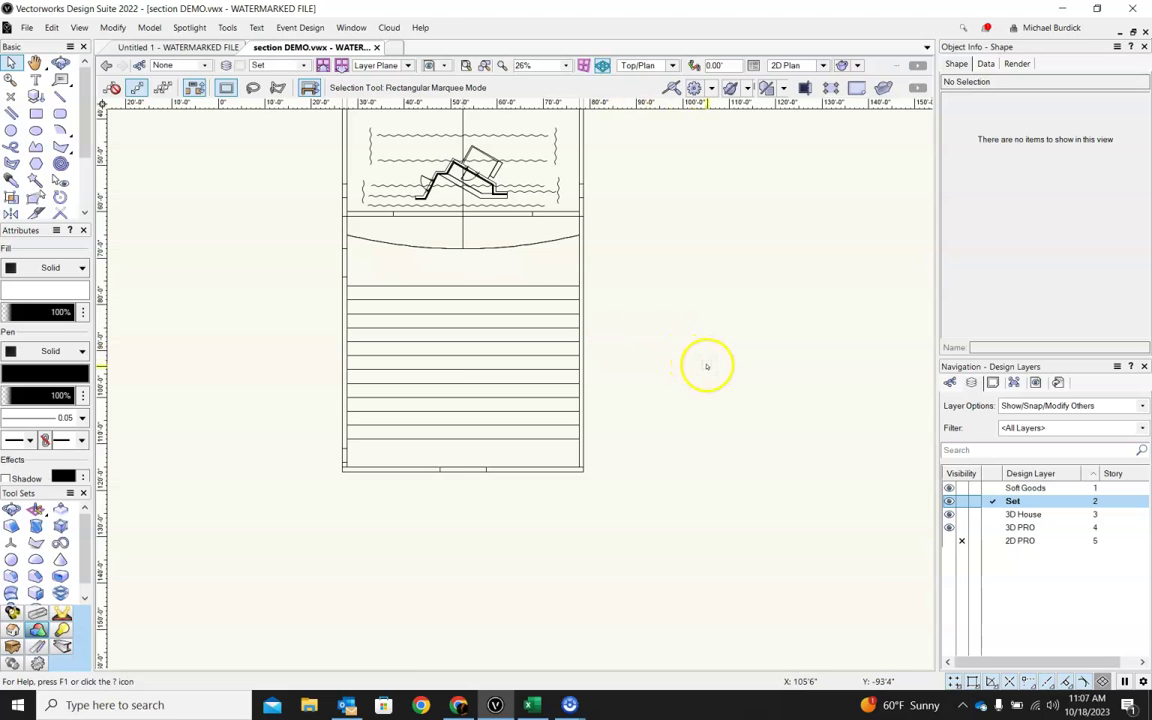
- Orbit the top plan into a 3D view of the set, then swing it to a front view
scroll(650, 393, "down", 2)
scroll(540, 257, "up", 3)
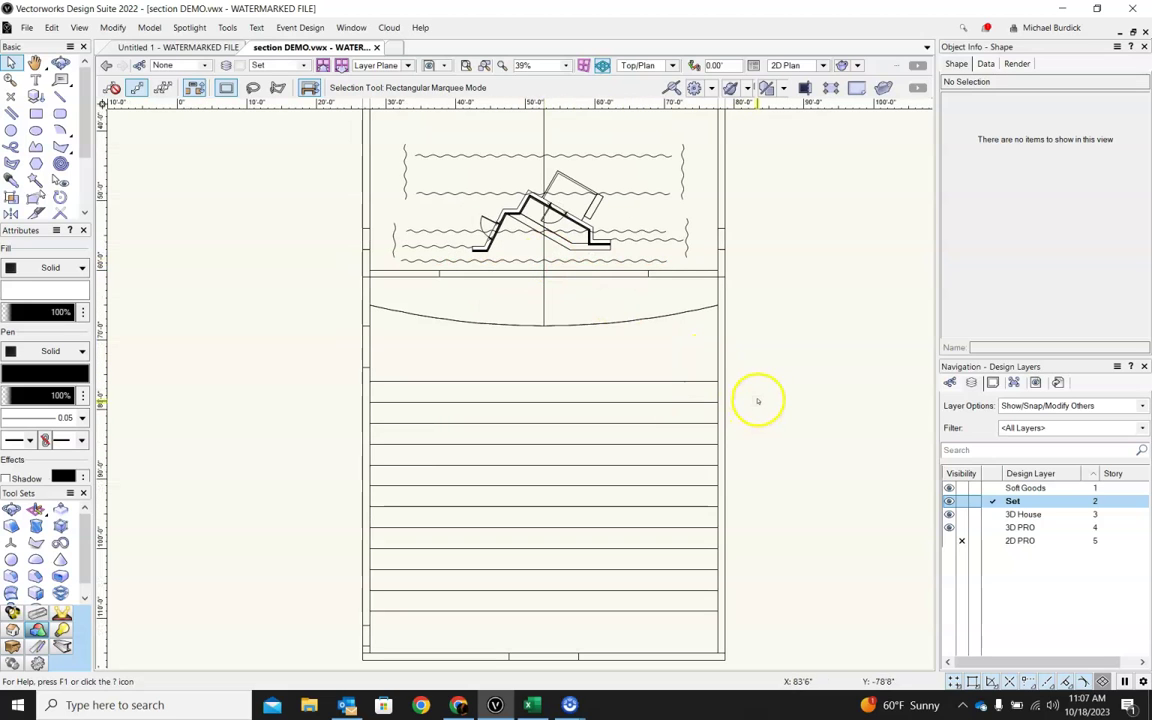
scroll(762, 385, "down", 1)
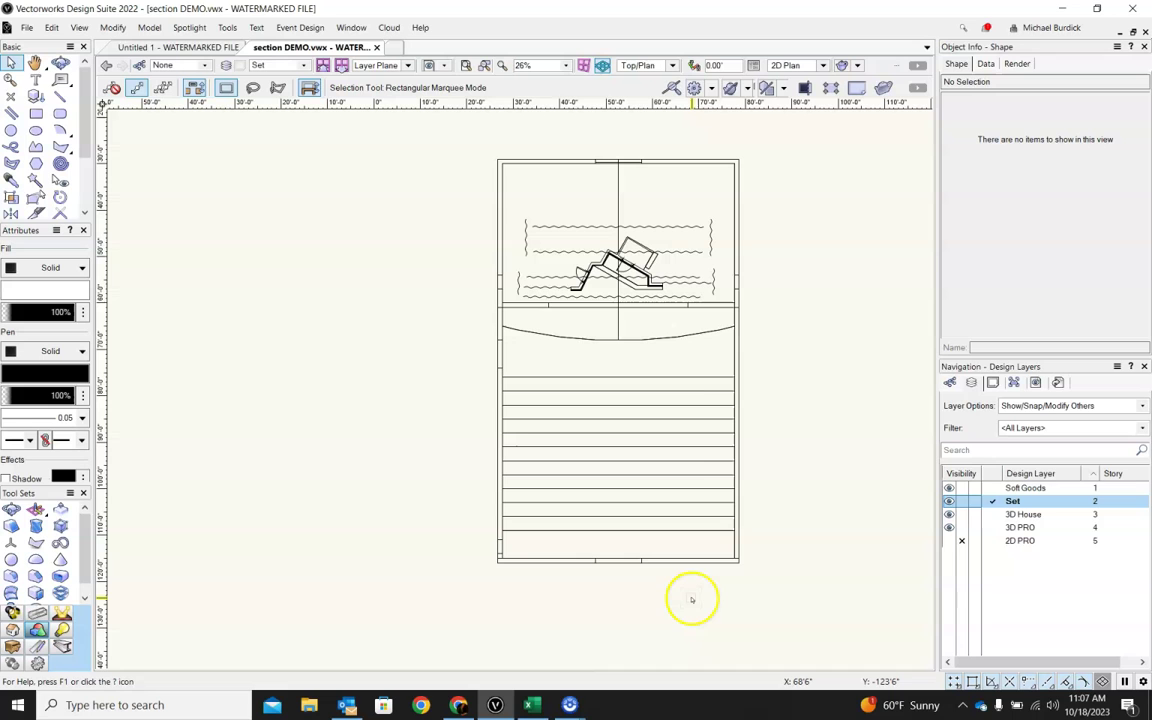
middle_click_drag(807, 532, 877, 337, "ctrl")
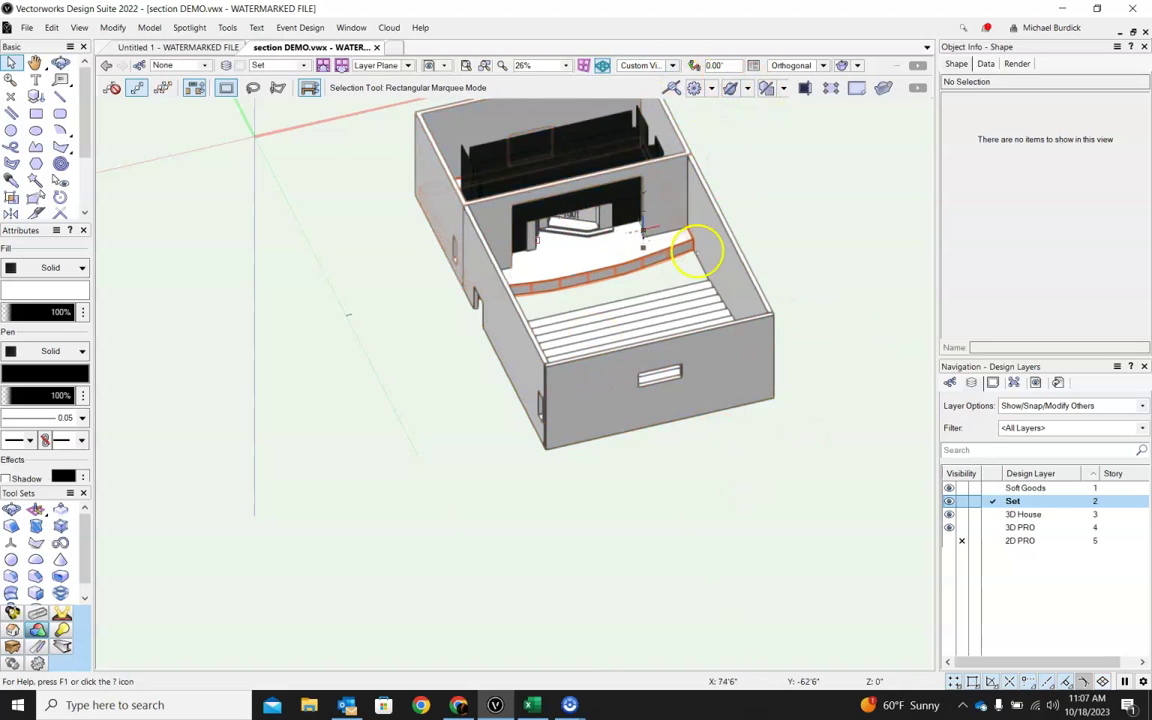
scroll(496, 398, "down", 2)
middle_click_drag(496, 398, 550, 349, "ctrl")
scroll(550, 349, "up", 5)
scroll(550, 349, "up", 1)
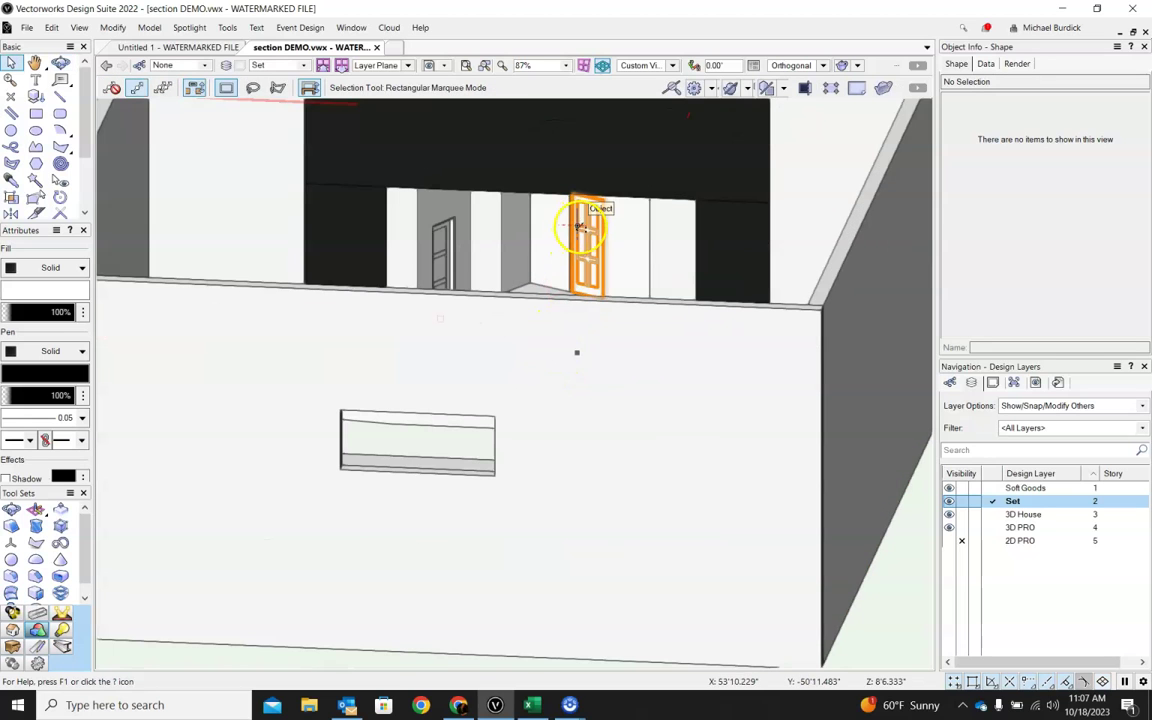
scroll(585, 240, "down", 4)
- Orbit the model to look straight down, then settle on an angled overhead view
middle_click_drag(563, 255, 501, 249, "ctrl")
scroll(501, 249, "up", 2)
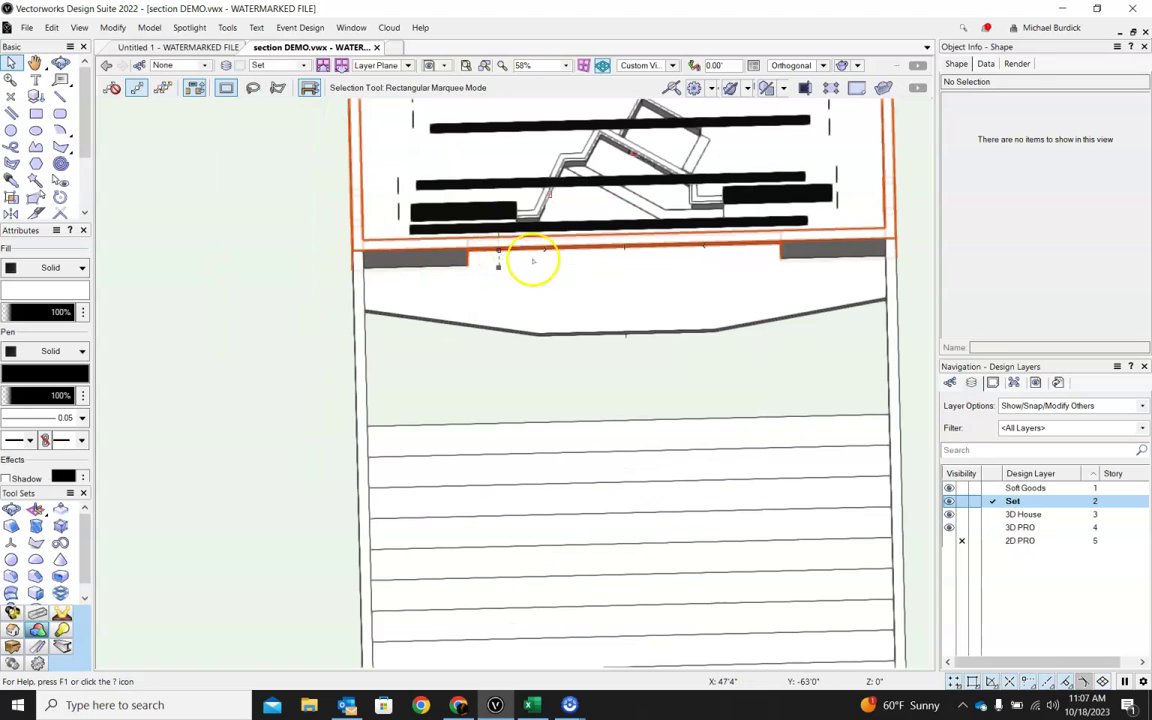
scroll(548, 360, "down", 2)
middle_click_drag(687, 376, 599, 305, "ctrl")
scroll(686, 489, "up", 3)
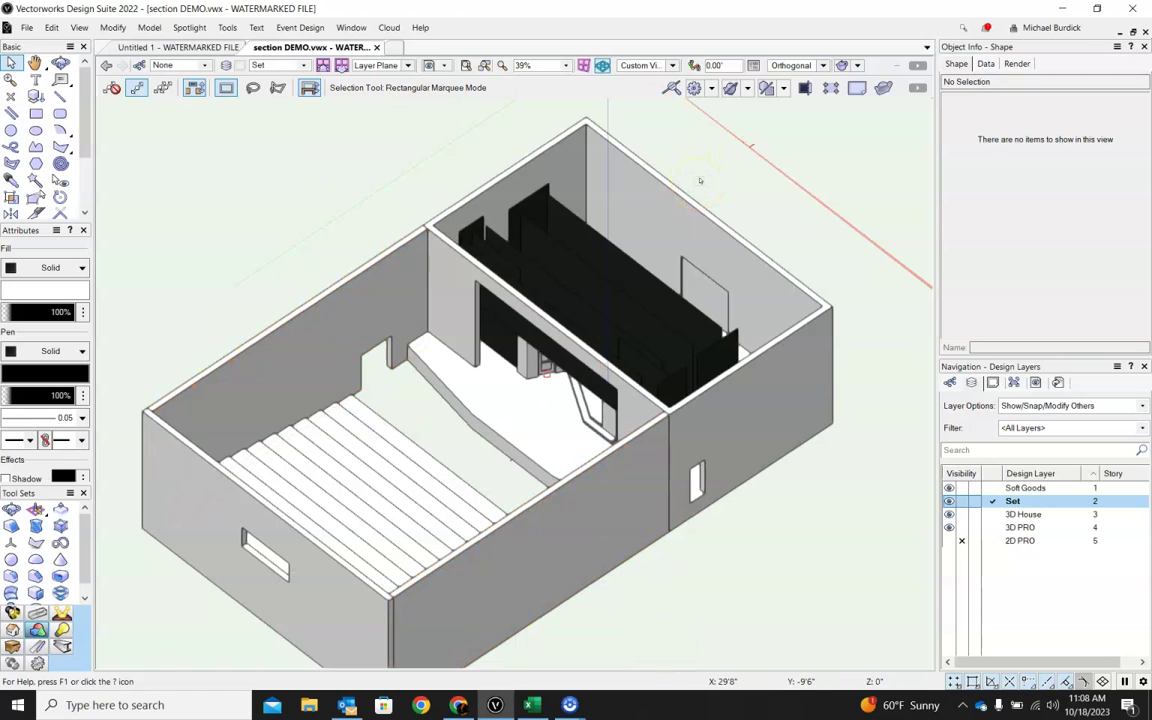
- Switch back to the Top/Plan view and start Create Section Viewport from the View menu
left_click(670, 65)
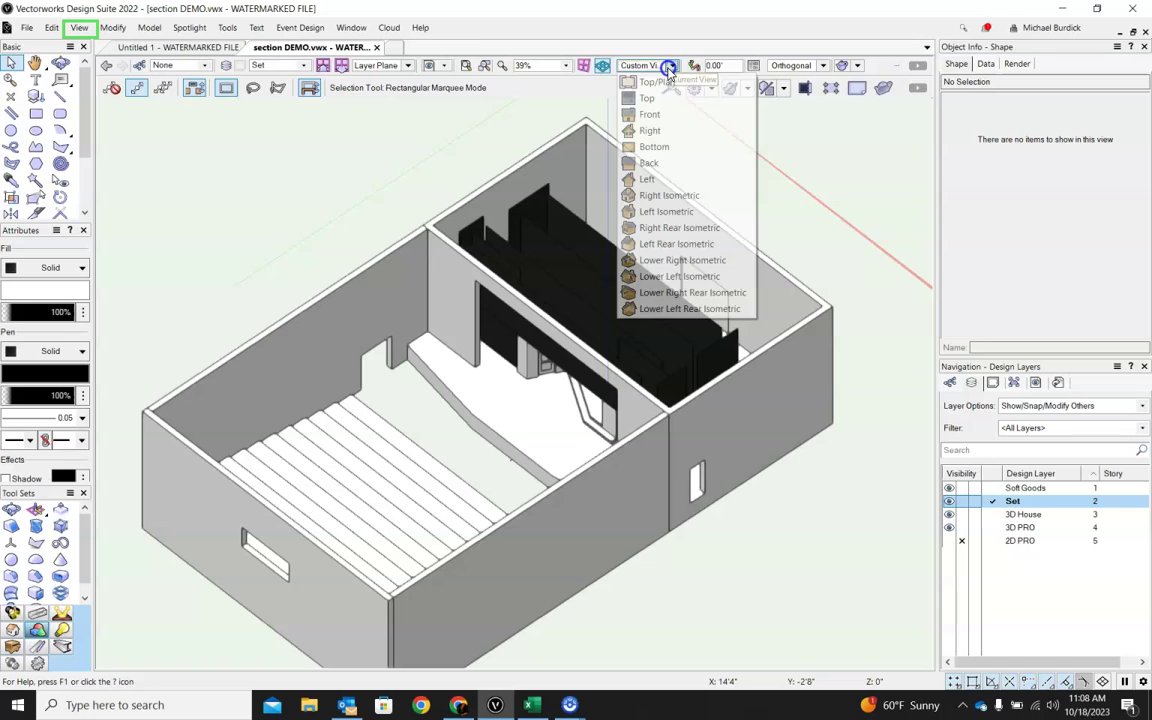
left_click(662, 86)
scroll(728, 244, "down", 2)
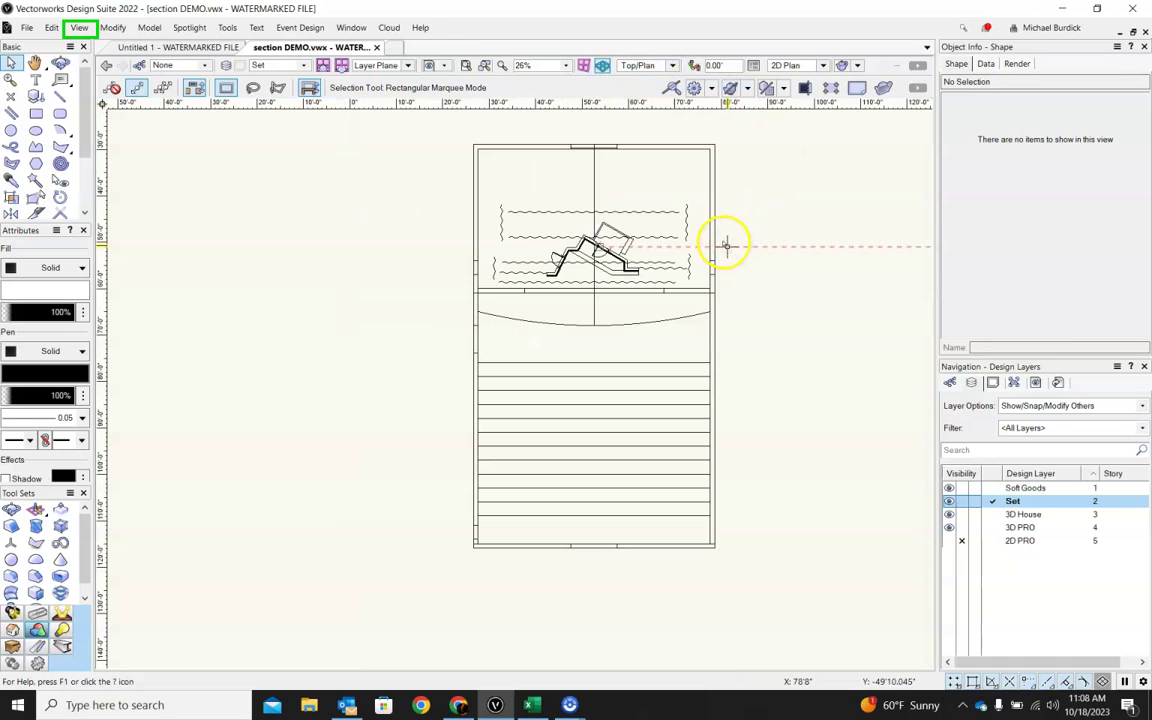
left_click(80, 28)
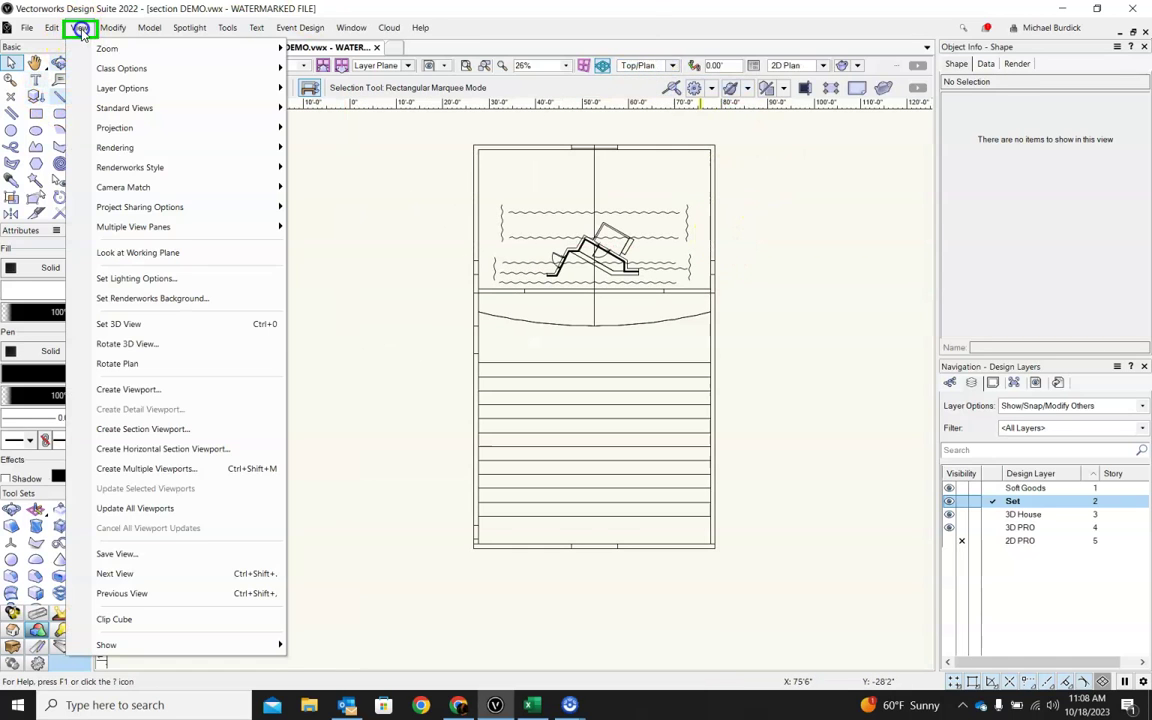
left_click(173, 430)
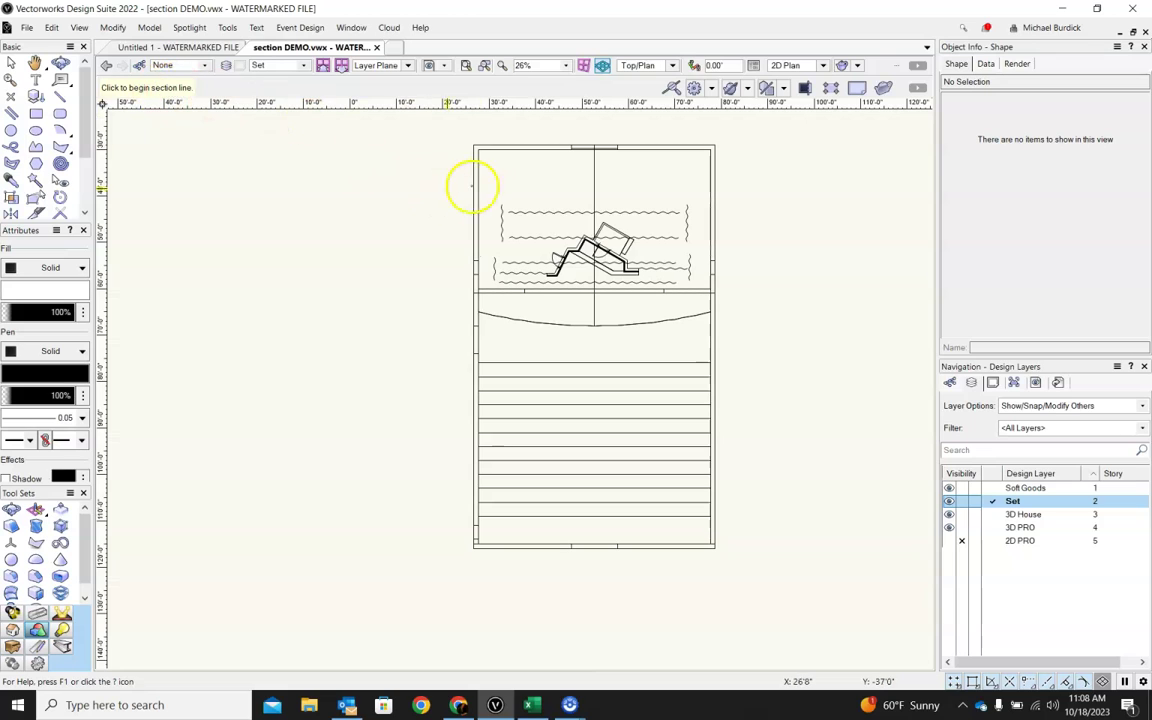
- Draw a vertical section line from the set's top edge to below it, then set its viewing direction
left_click(593, 145)
scroll(593, 145, "down", 3)
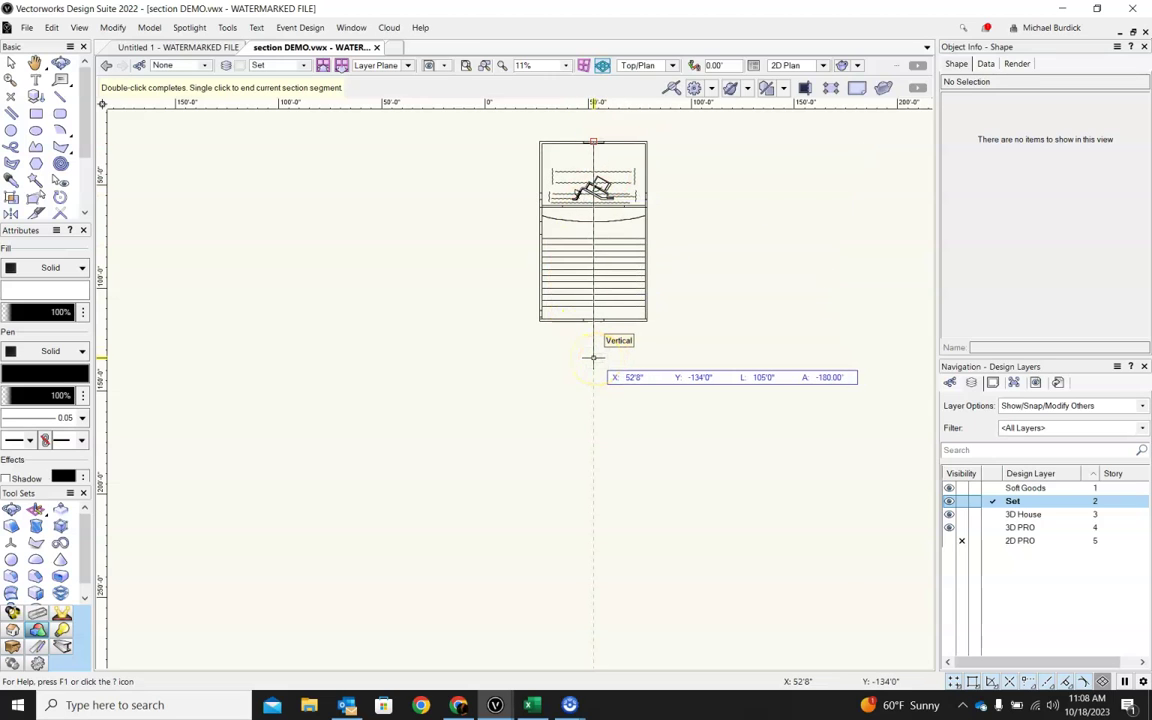
scroll(593, 357, "up", 2)
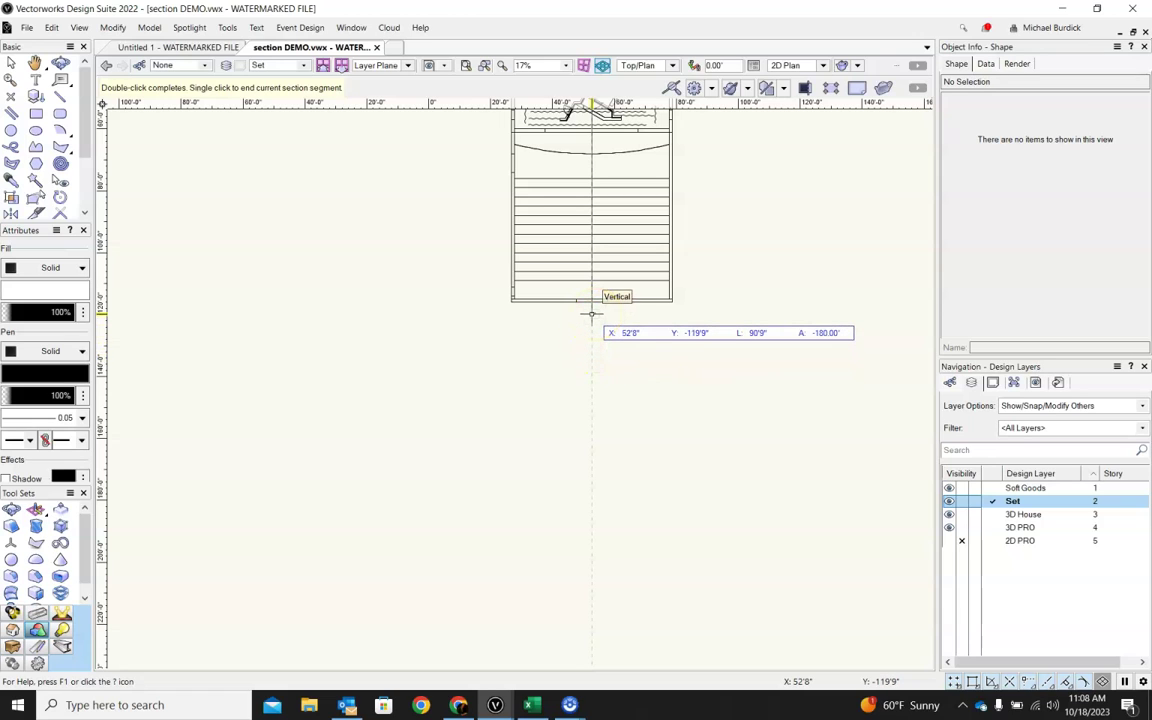
double_click(593, 314)
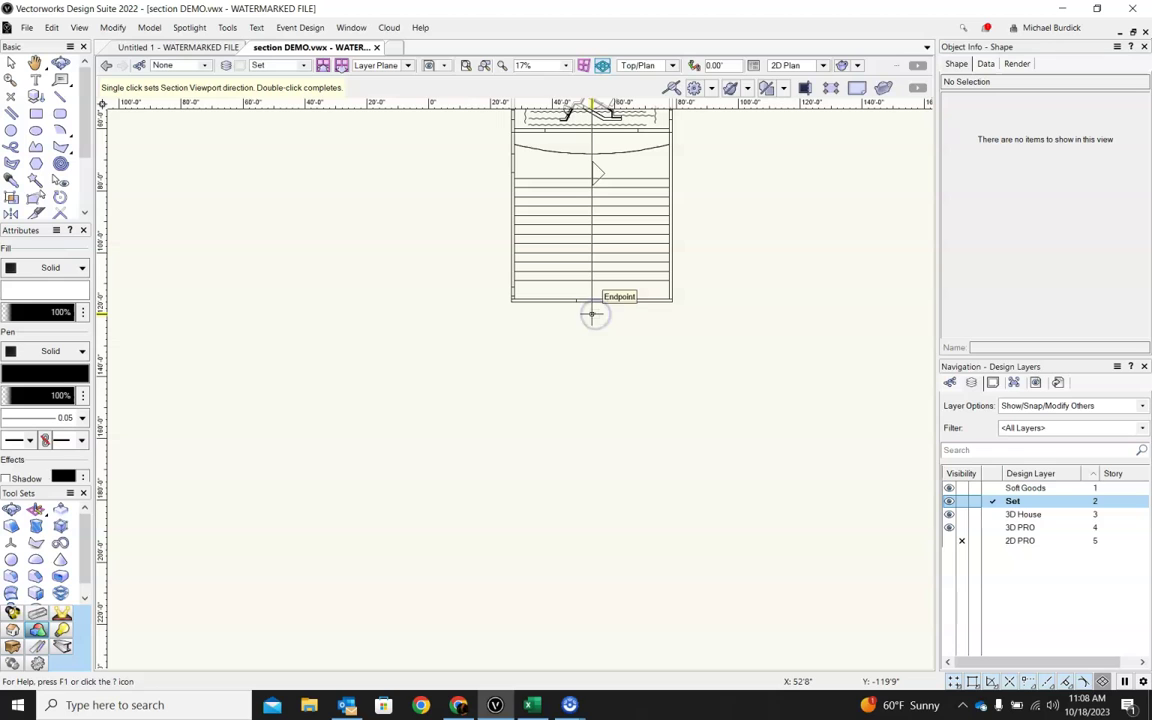
scroll(658, 333, "down", 2)
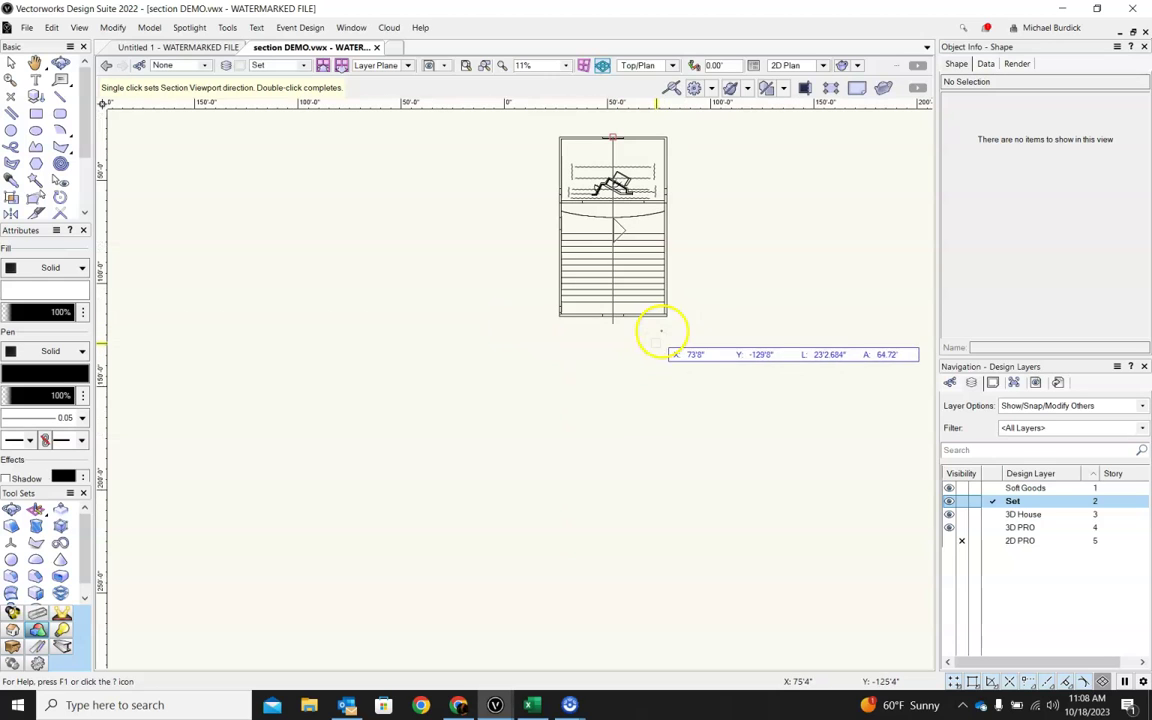
left_click(511, 323)
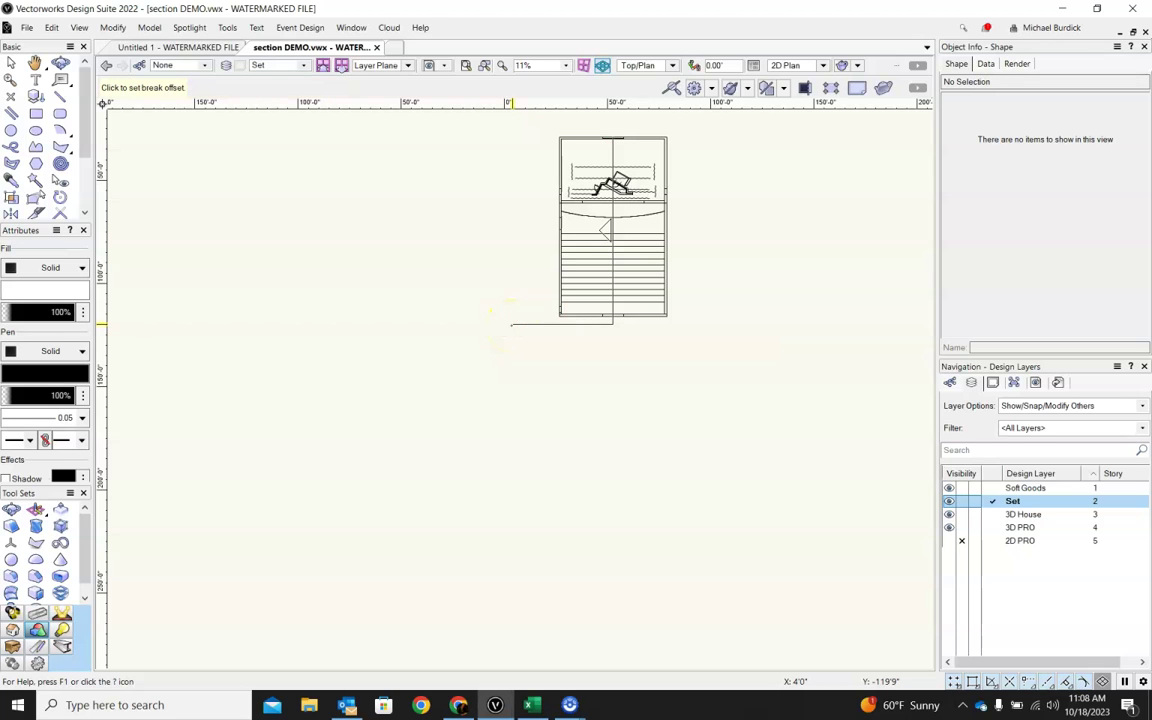
double_click(513, 327)
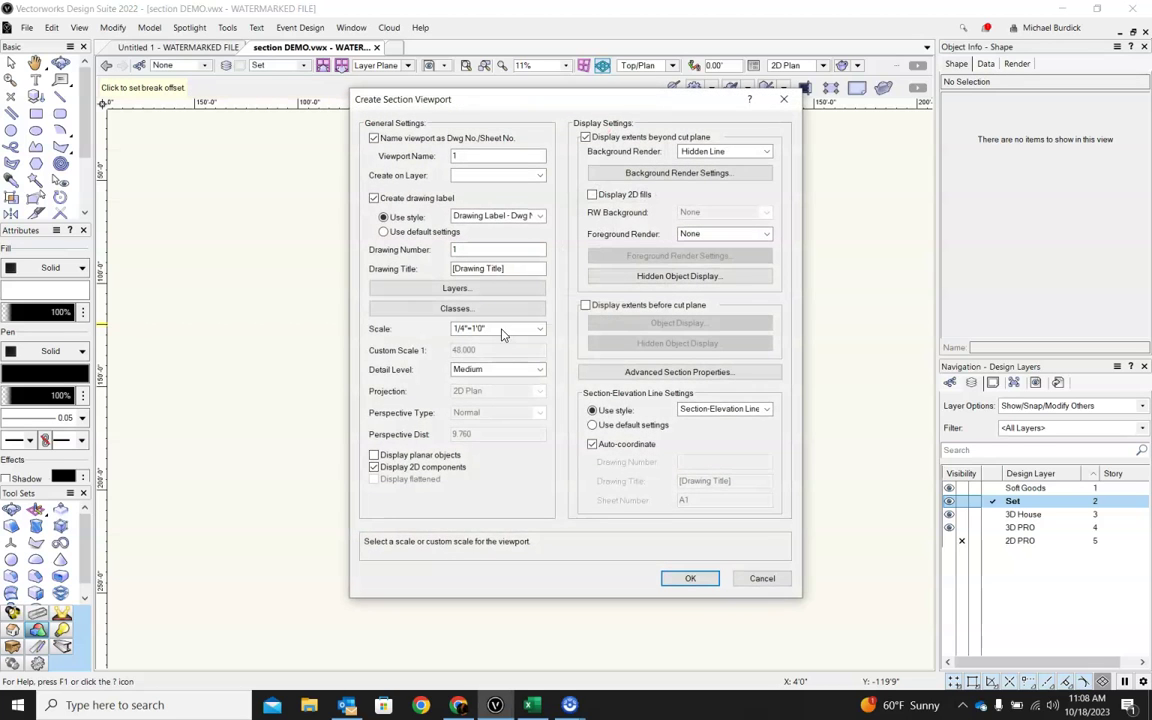
- Create the section viewport on a new sheet layer numbered 'Section'
left_click(538, 176)
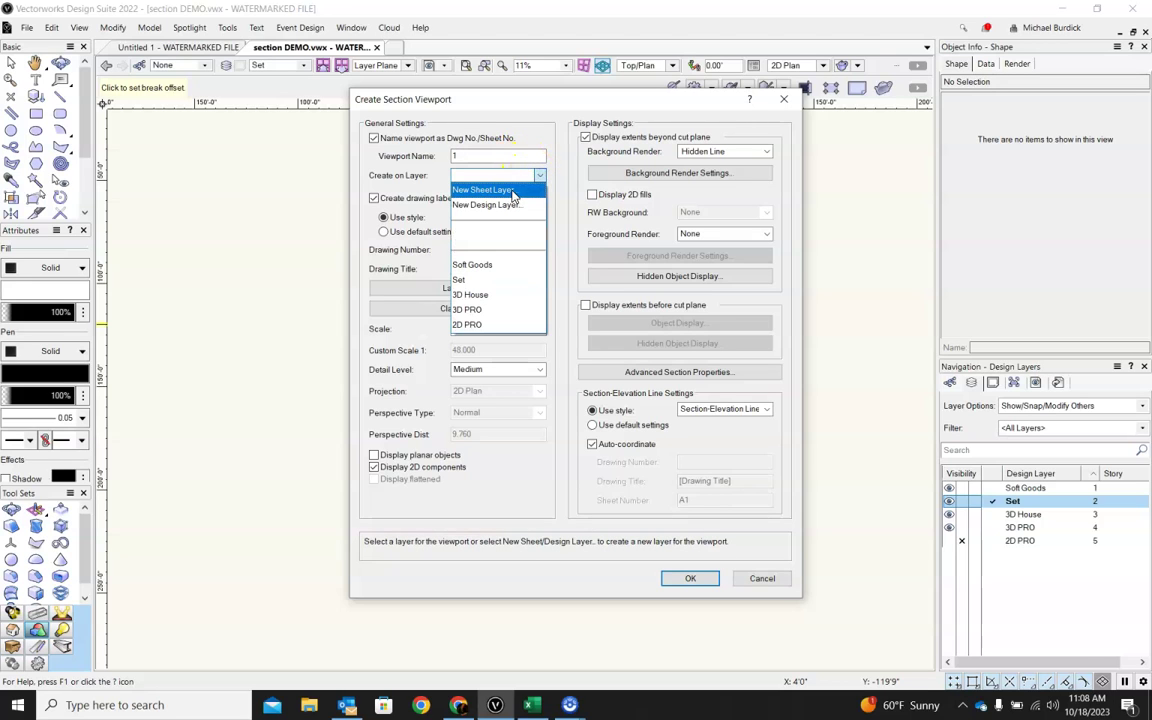
left_click(512, 191)
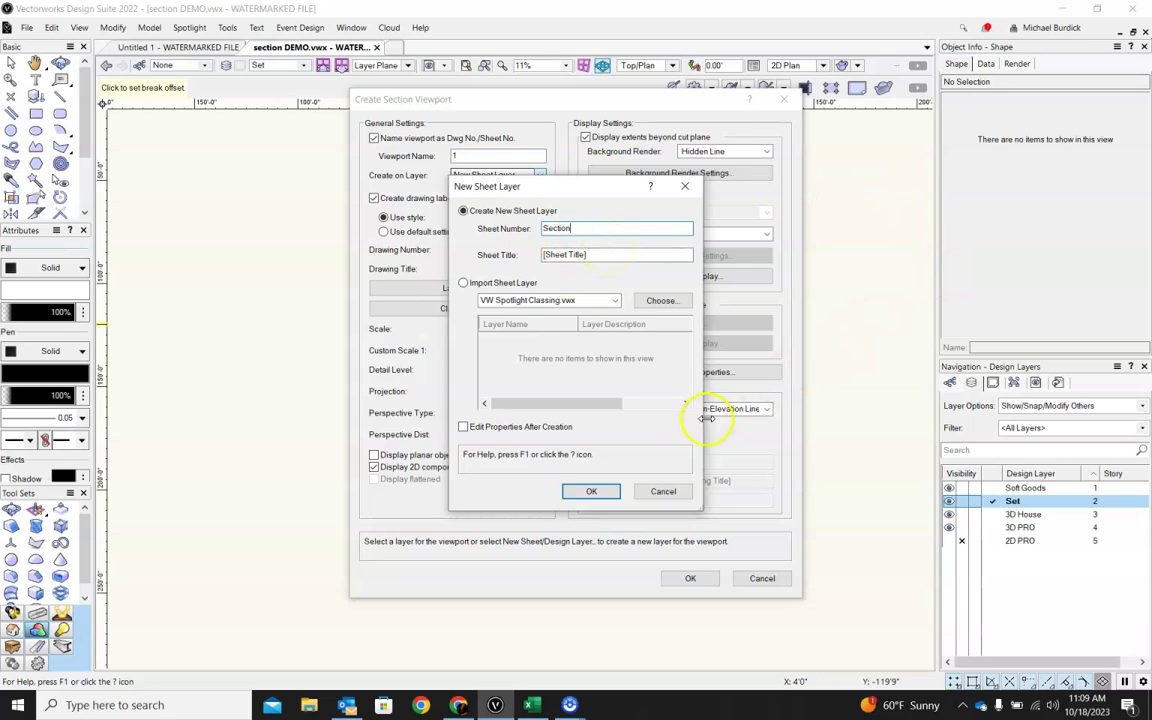
type("Section")
left_click(593, 491)
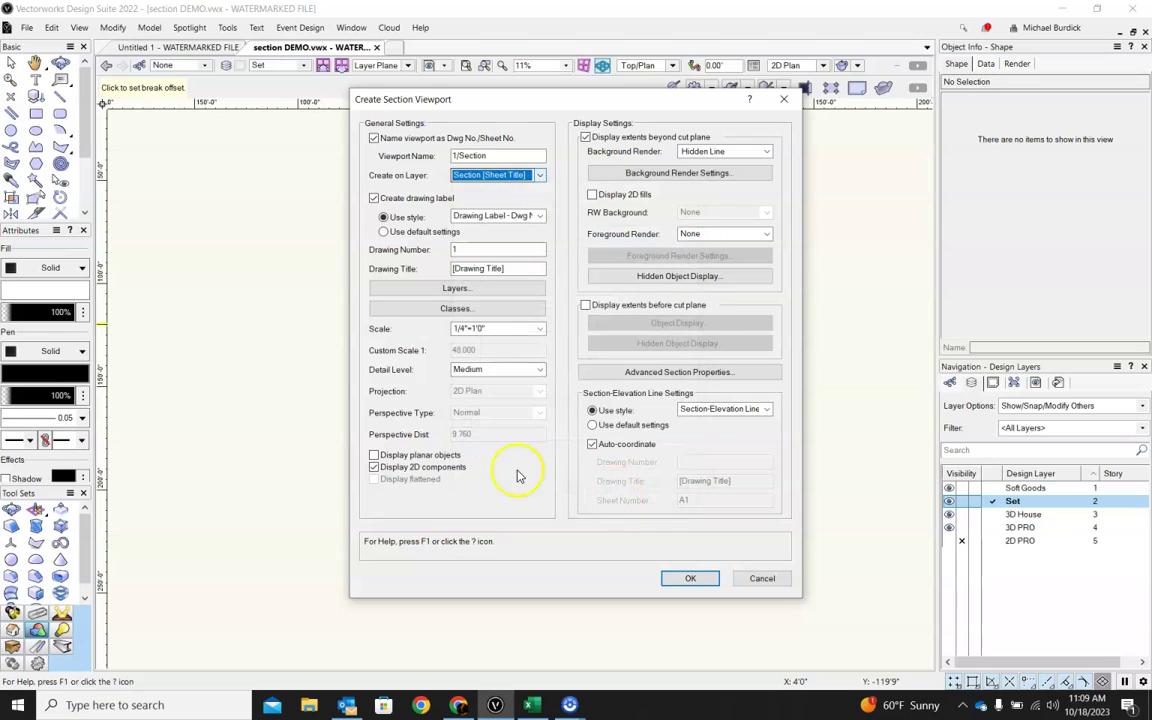
left_click(691, 580)
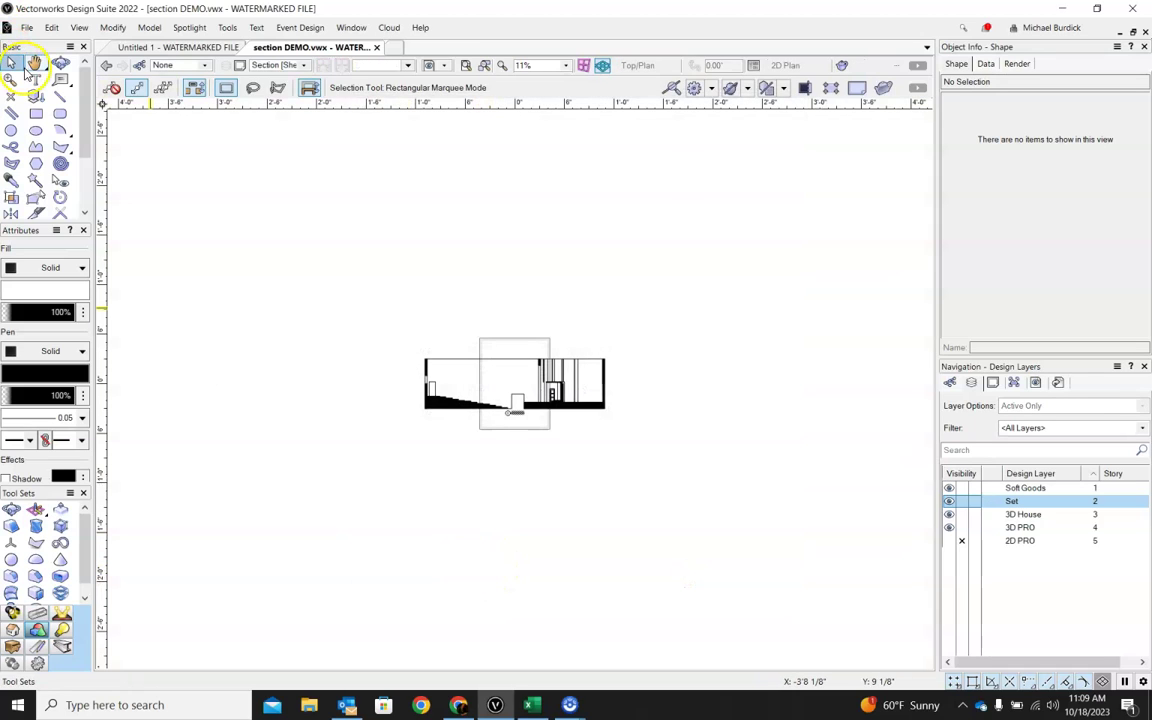
- Move the section viewport up above the white box and deselect it
left_click_drag(498, 362, 466, 318)
scroll(496, 301, "up", 5)
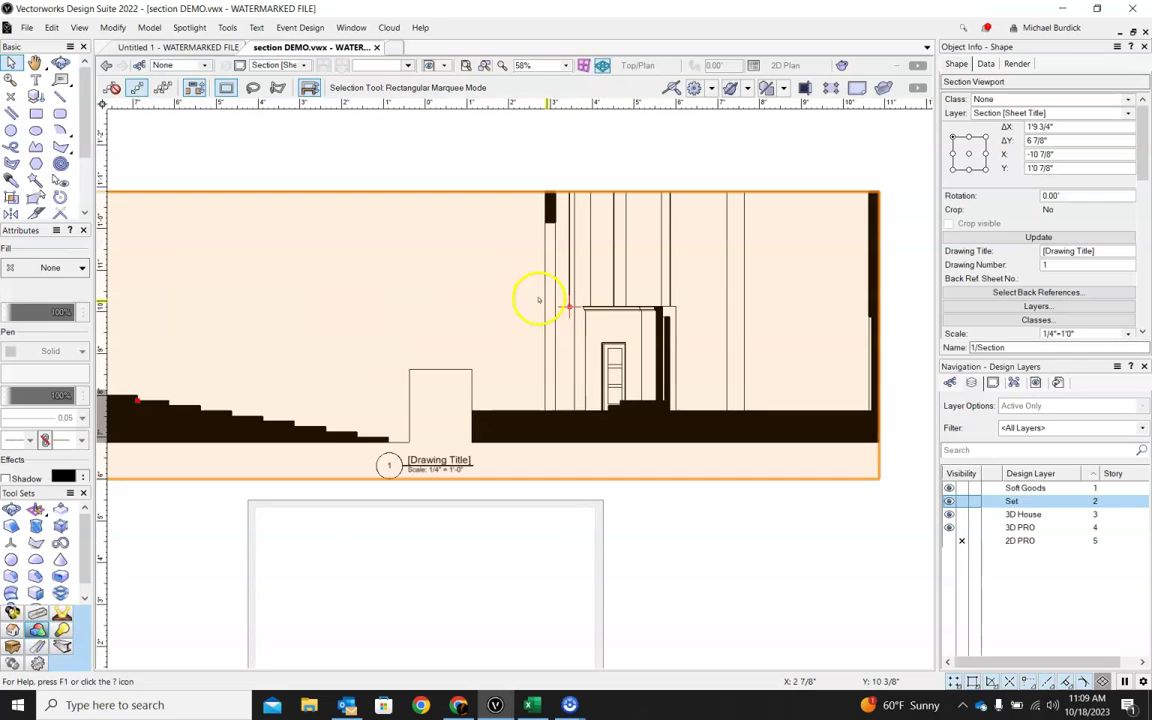
scroll(527, 301, "down", 1)
left_click(656, 507)
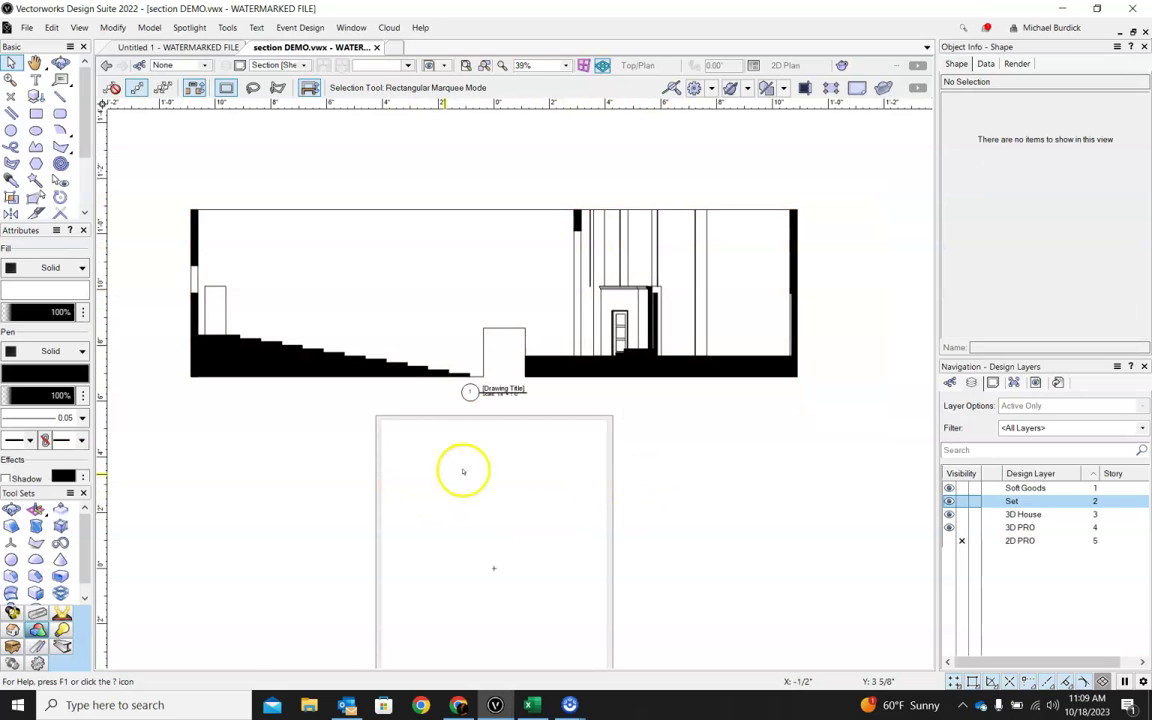
- Draw a small circle and a larger 7/8" radius circle on the section's top edge
left_click(60, 96)
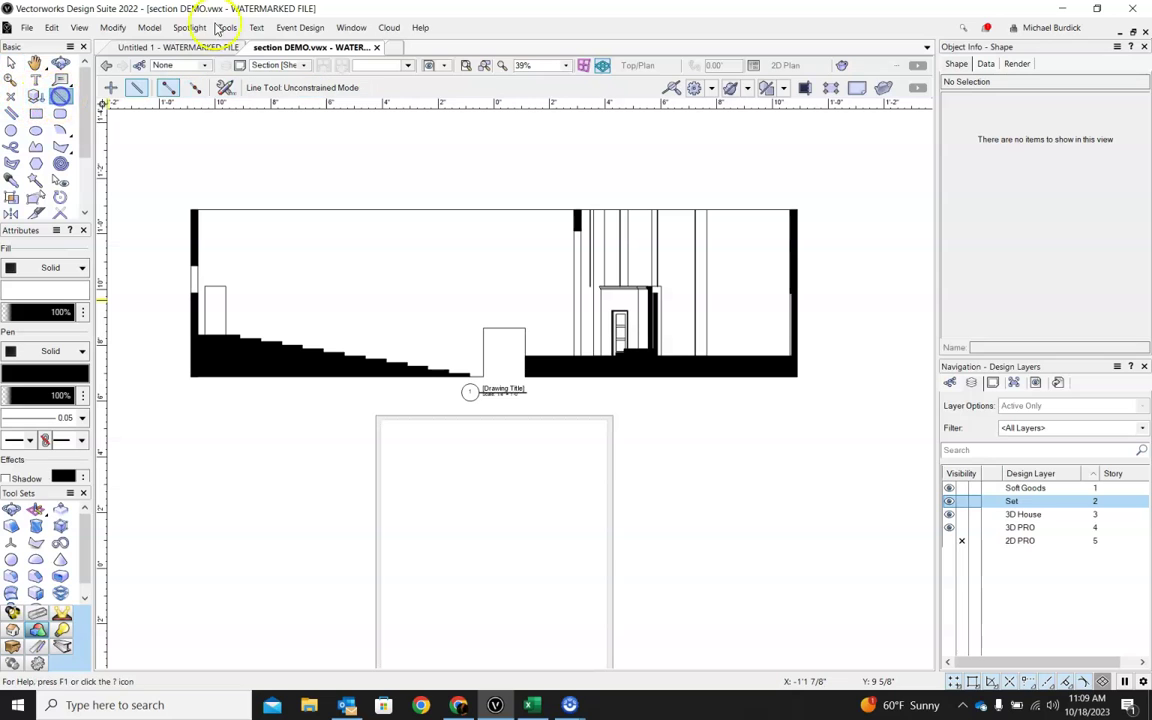
left_click(11, 130)
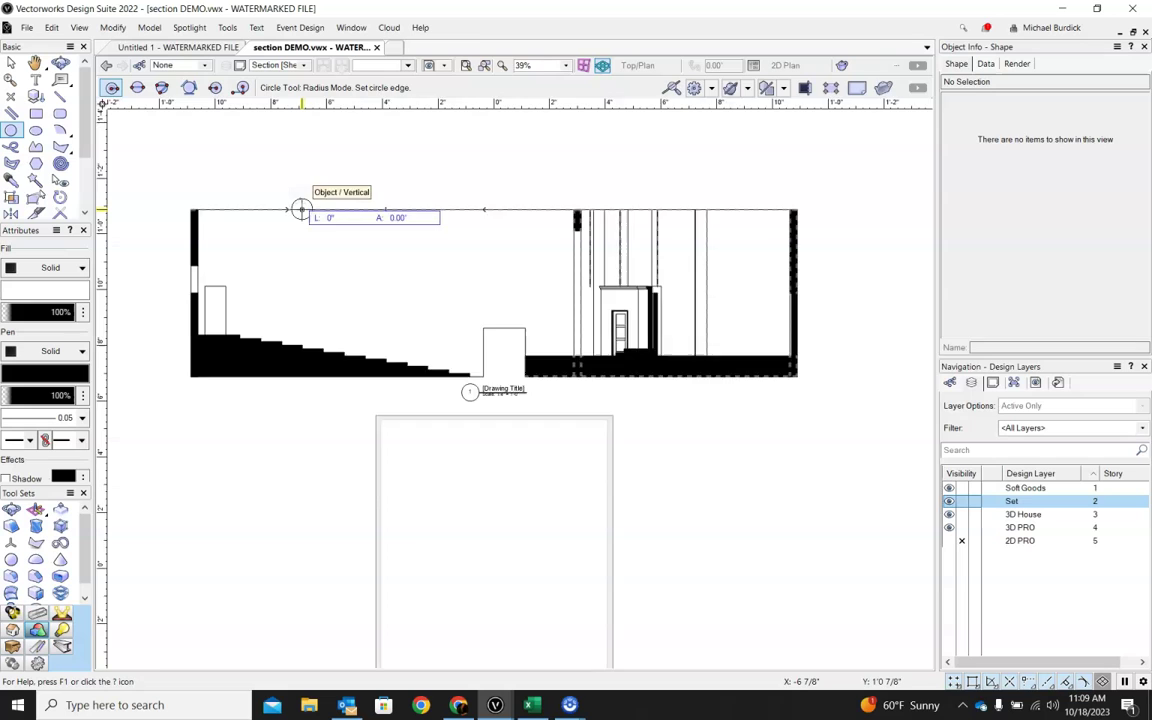
scroll(303, 222, "up", 3)
left_click(302, 216)
scroll(287, 217, "down", 4)
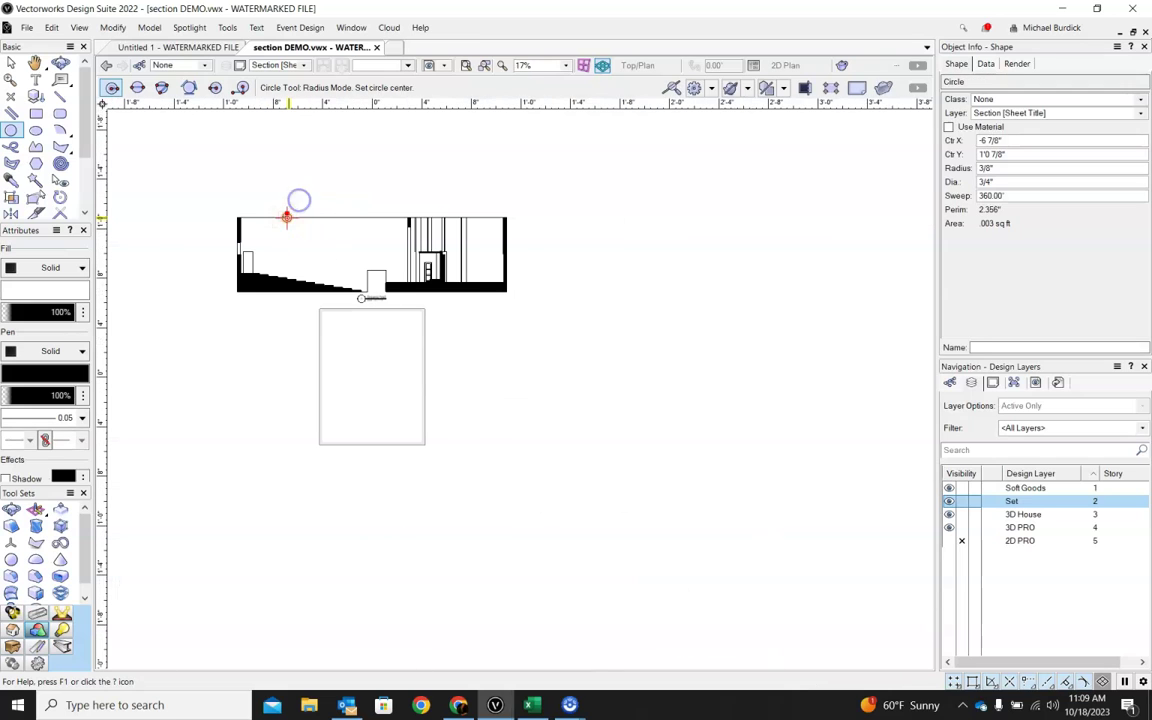
left_click(346, 217)
left_click(346, 207)
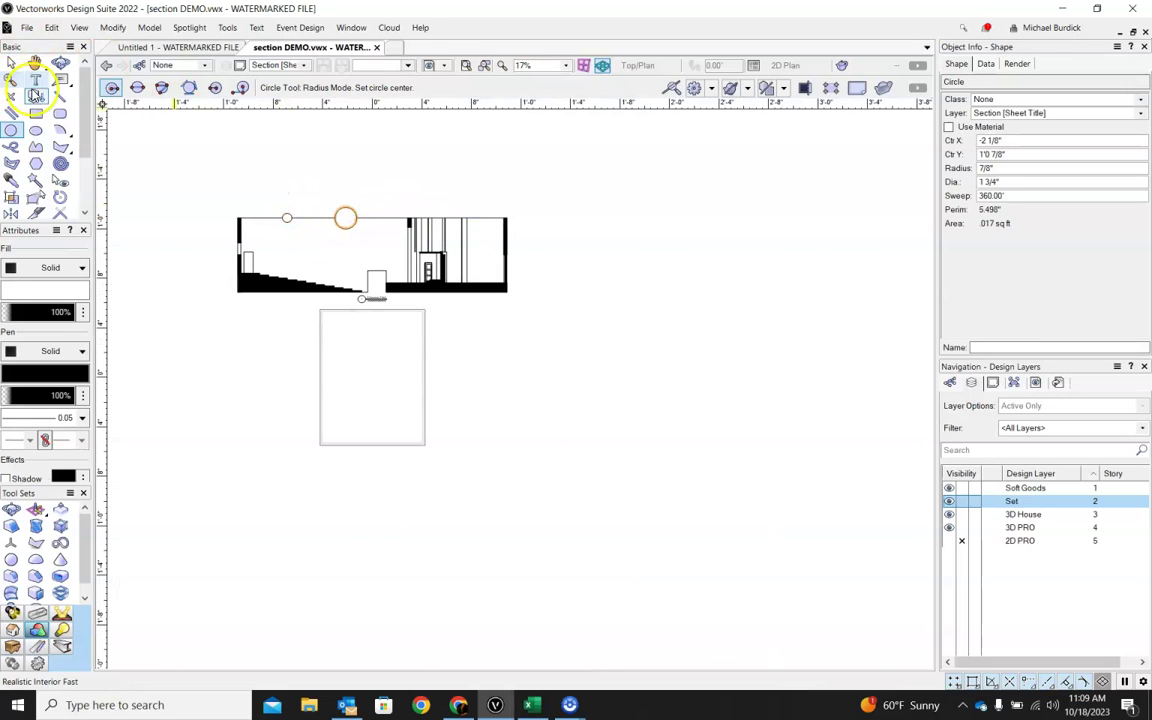
- Draw a diagonal line from the larger circle down to the wall
left_click(60, 96)
left_click(333, 216)
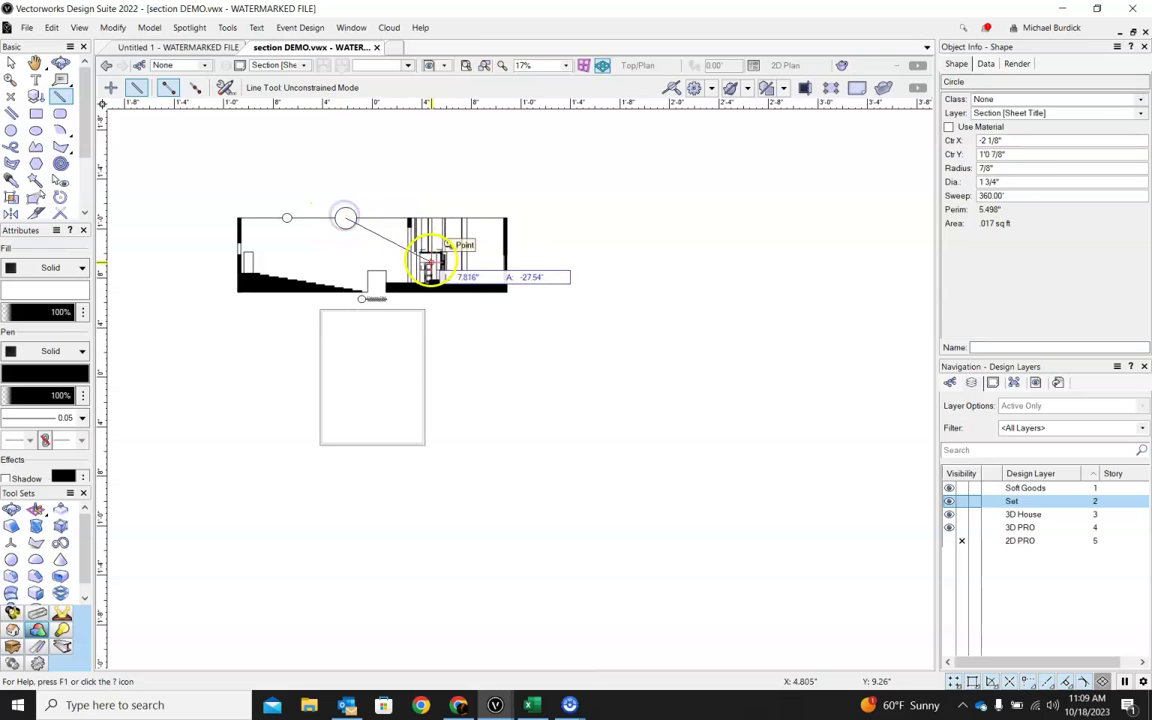
scroll(437, 257, "up", 3)
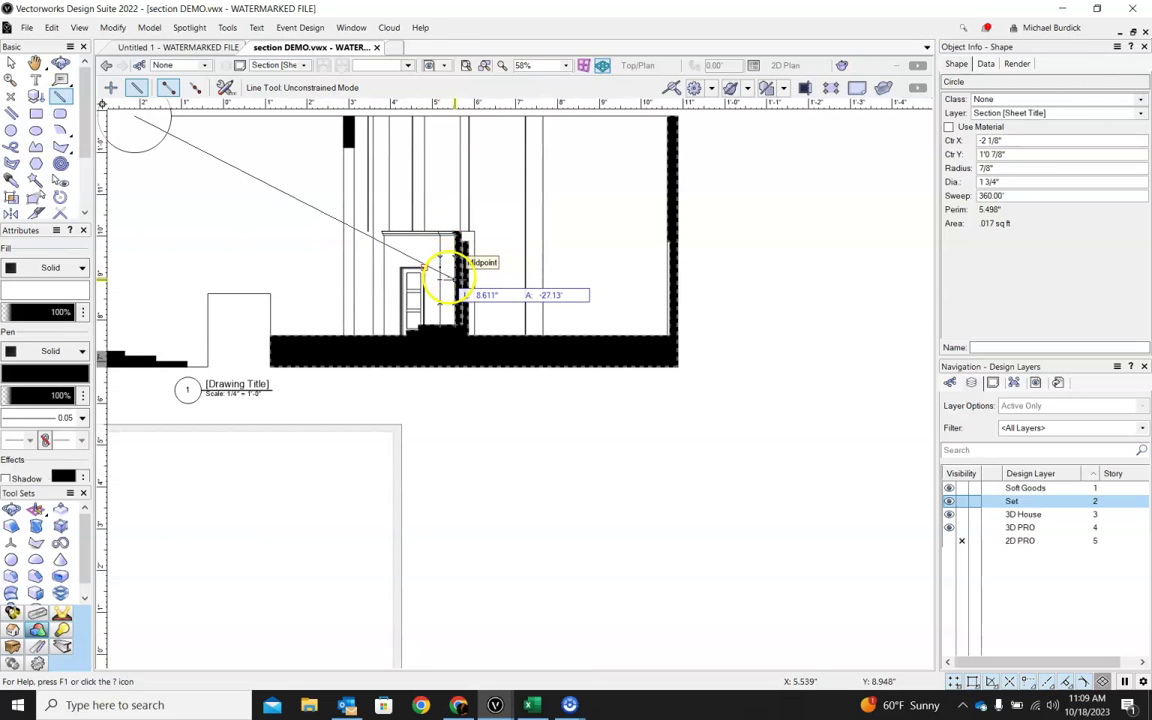
left_click(455, 279)
scroll(531, 229, "down", 2)
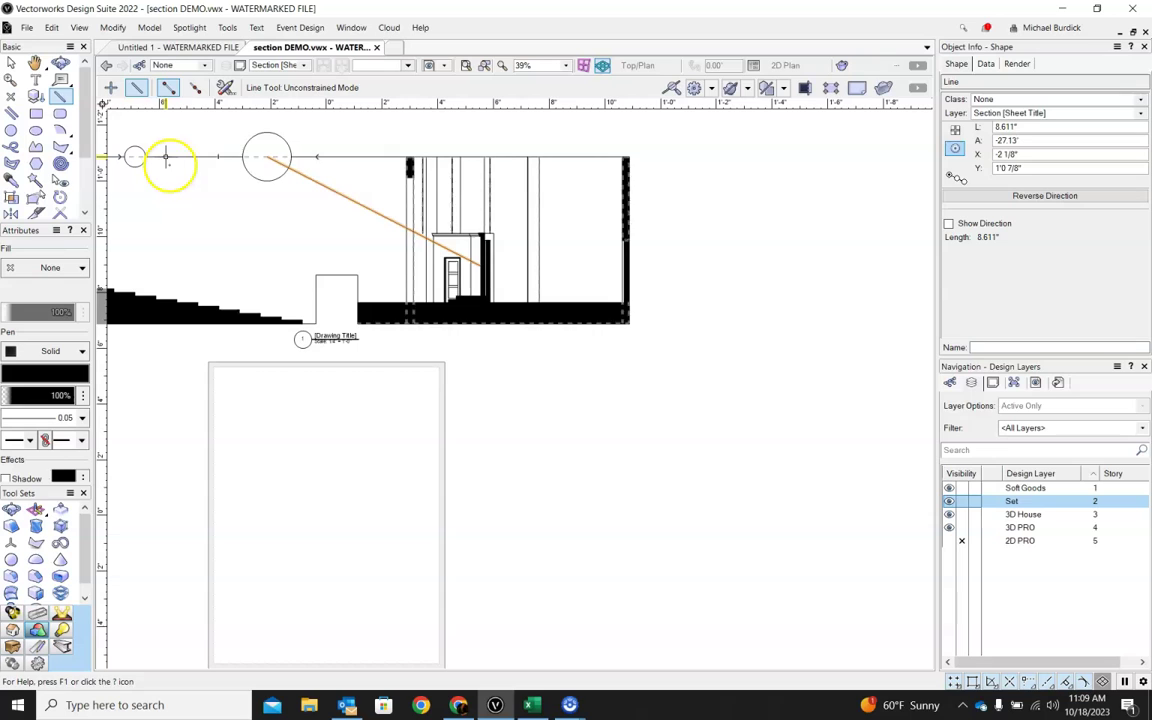
- Remove the large circle and the diagonal line, then select the section viewport
left_click(11, 62)
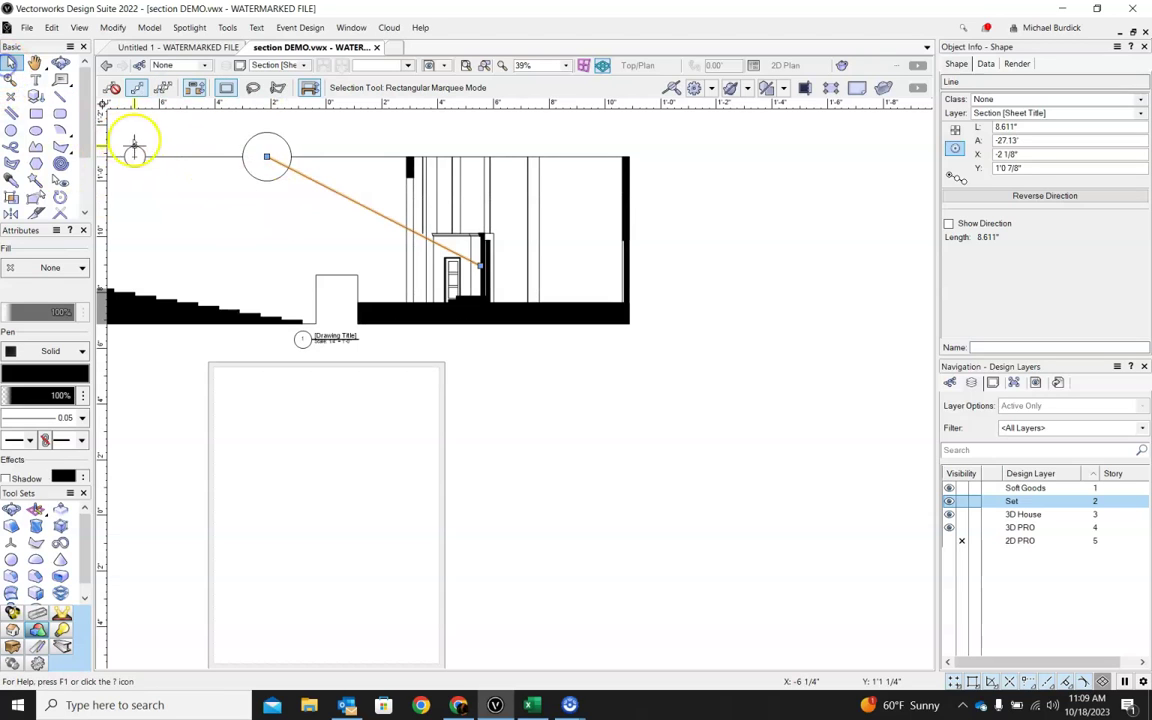
left_click(257, 178)
left_click(262, 180)
key("ctrl+z")
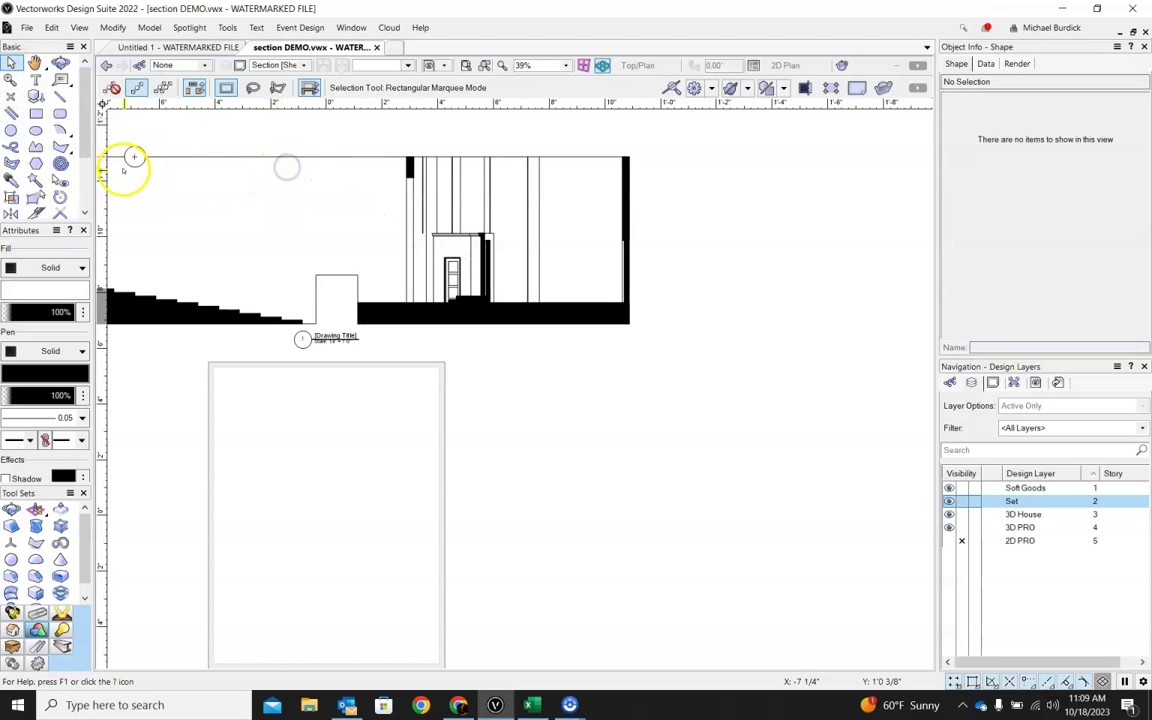
left_click(130, 165)
scroll(437, 193, "down", 3)
scroll(378, 198, "up", 3)
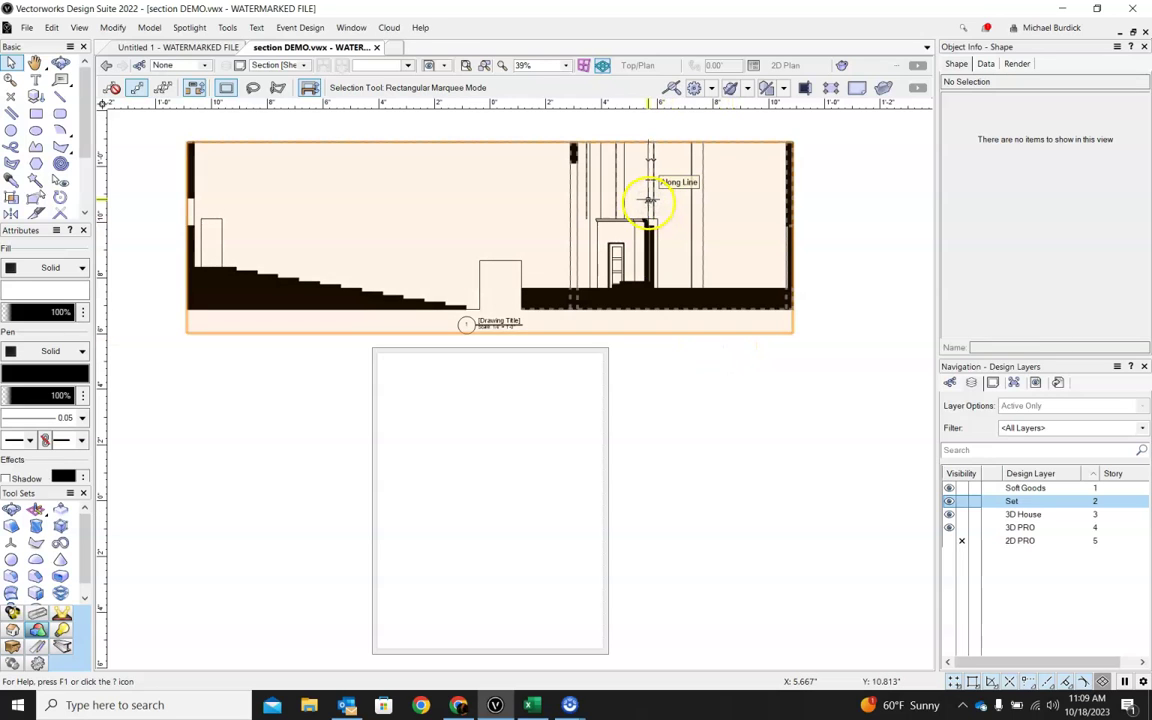
- With Set as the active layer, assign the four side curtains to a new class named Tabs
left_click(993, 502)
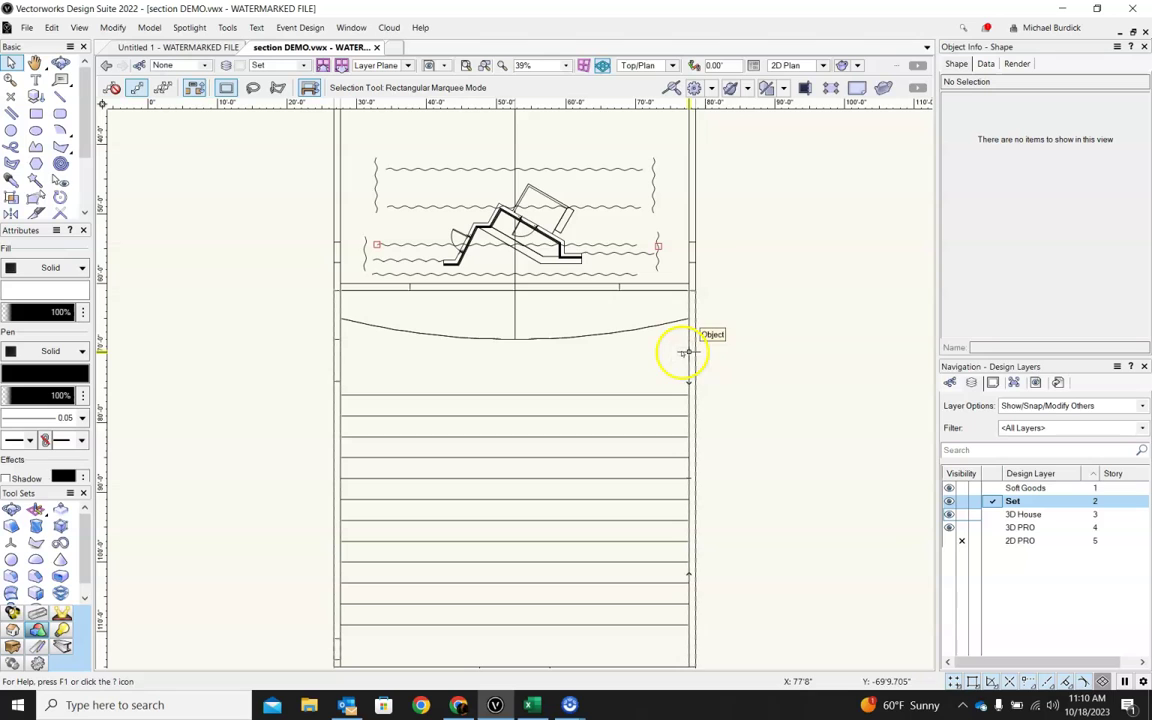
left_click(363, 250)
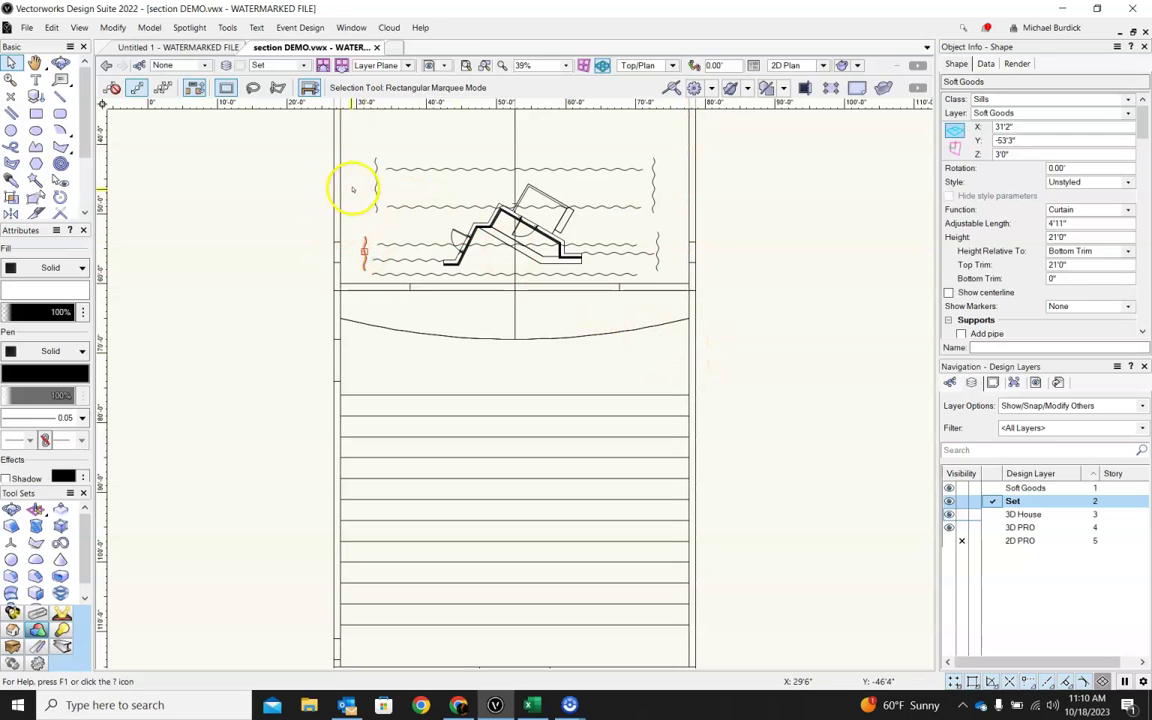
left_click(375, 185, "shift")
left_click(655, 185, "shift")
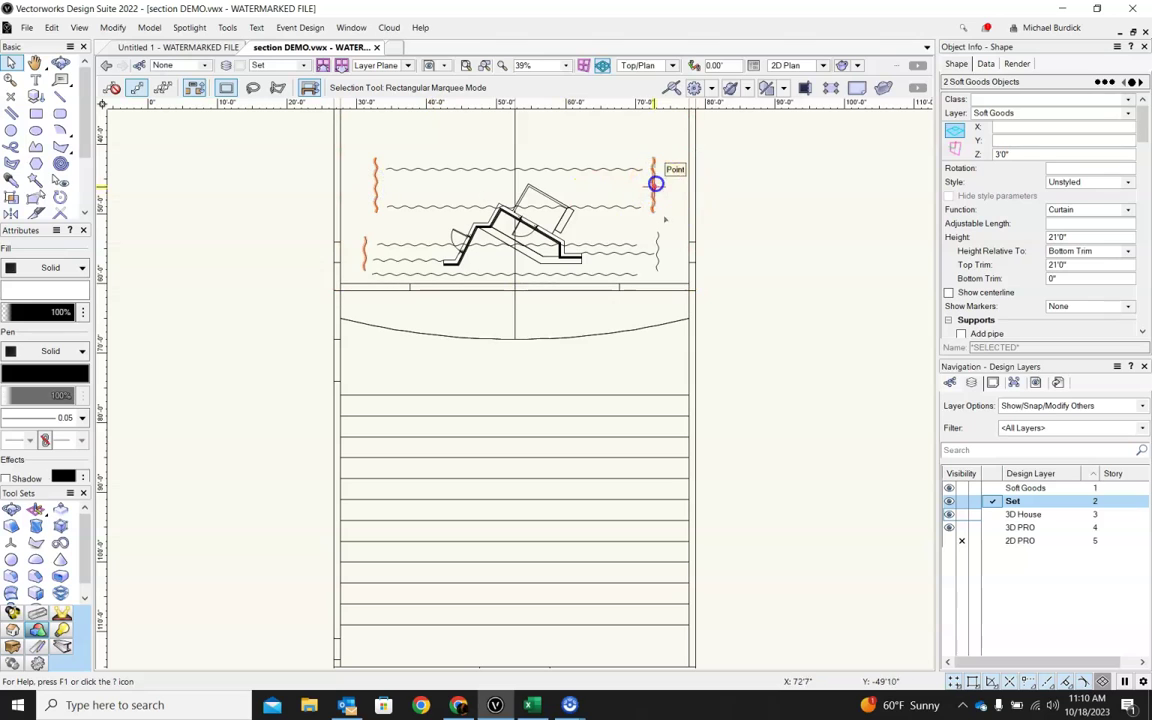
left_click(655, 252, "shift")
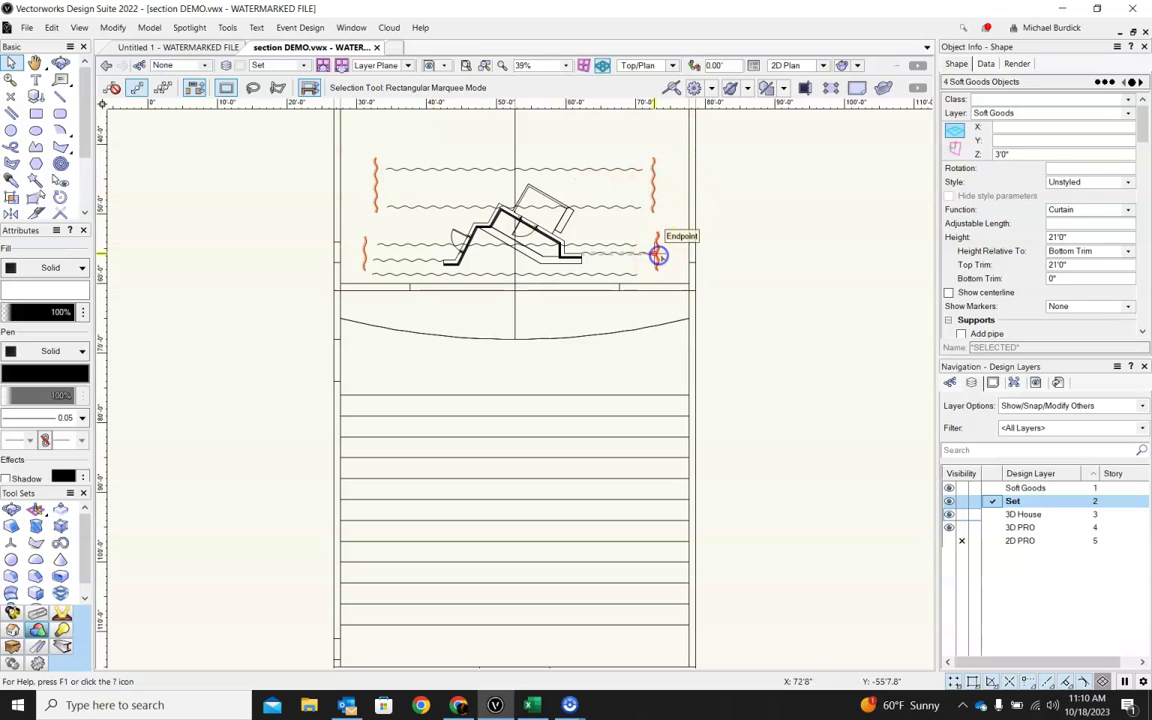
left_click(1126, 100)
left_click(1000, 131)
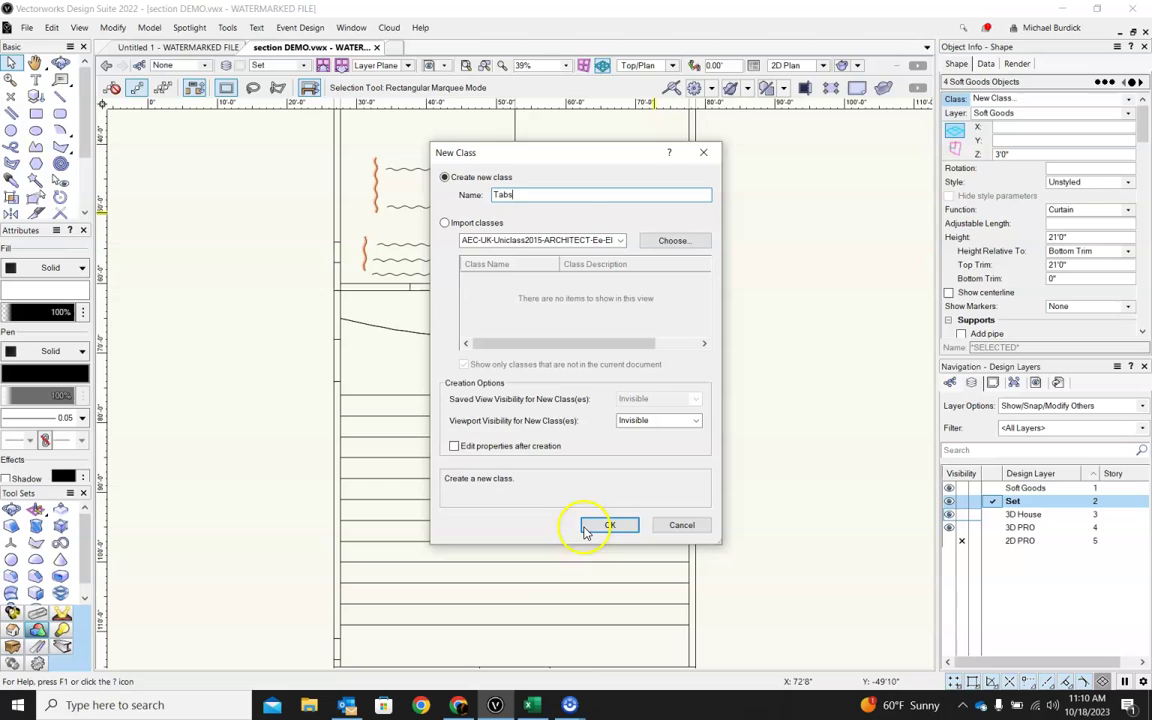
left_click(590, 526)
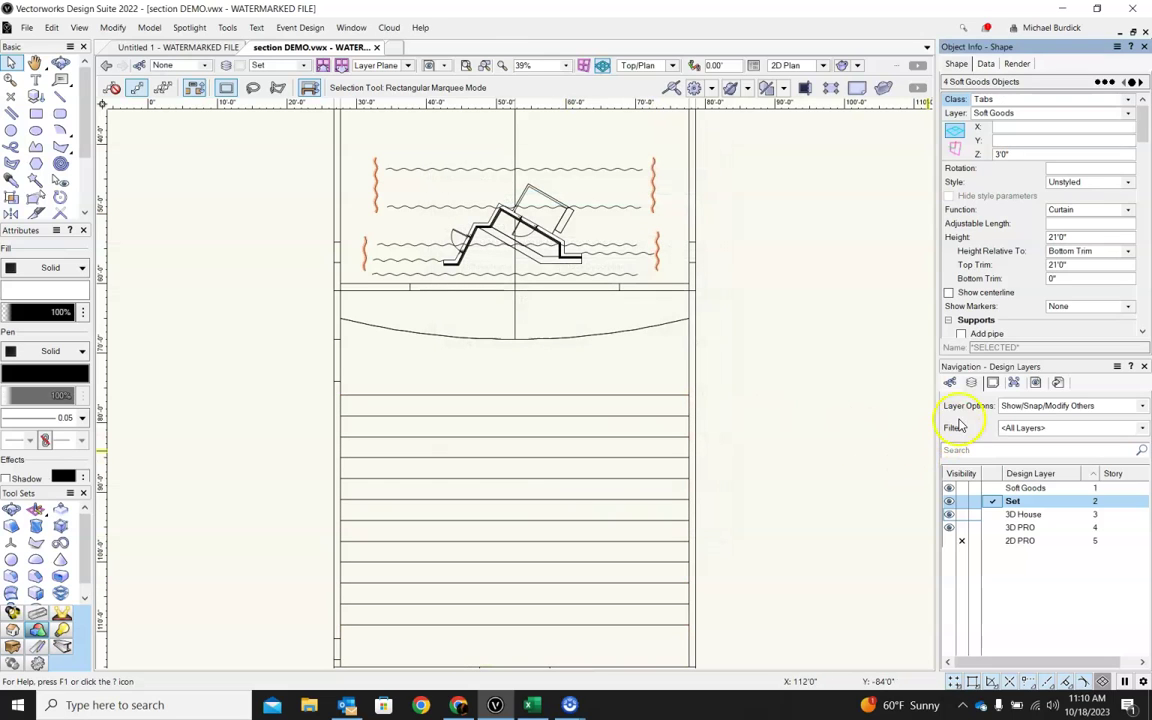
- Open the Section sheet layer and update its out-of-date section viewport
left_click(993, 383)
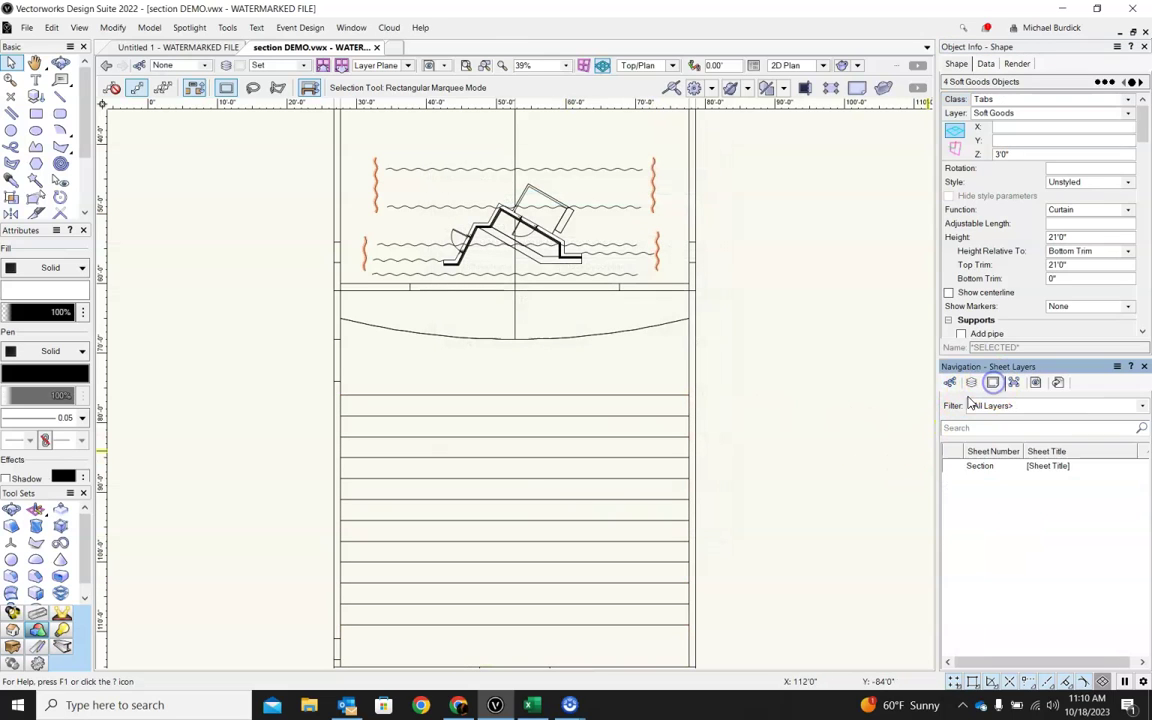
double_click(956, 466)
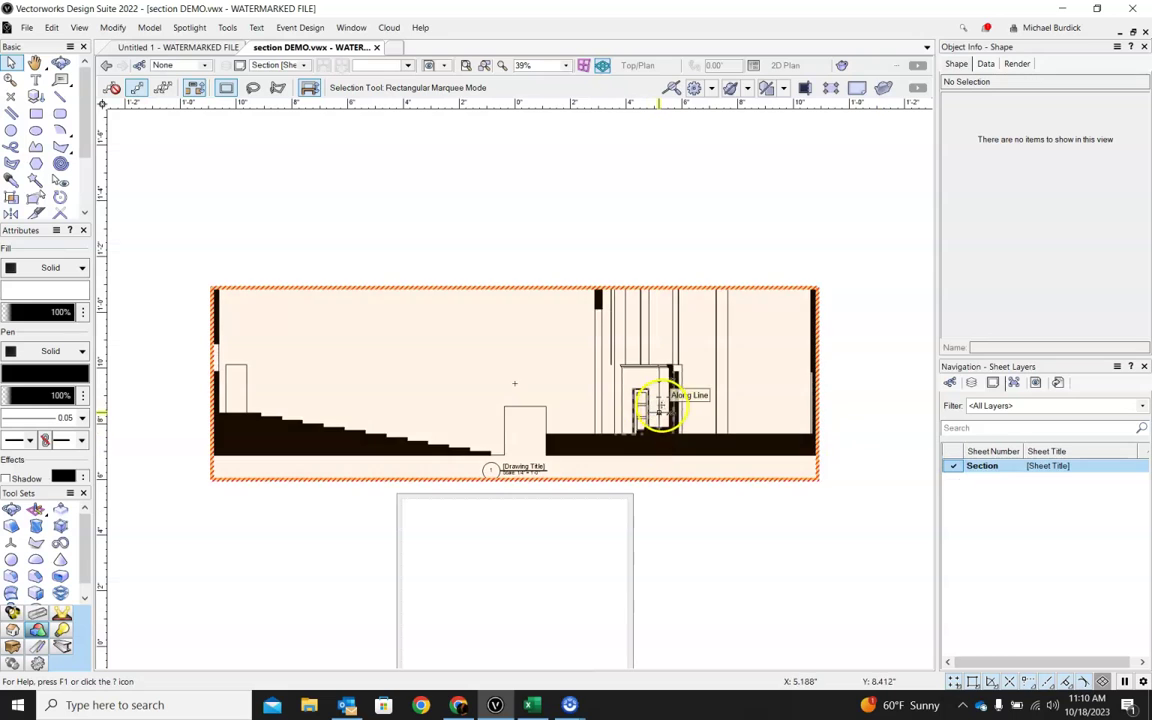
left_click(615, 377)
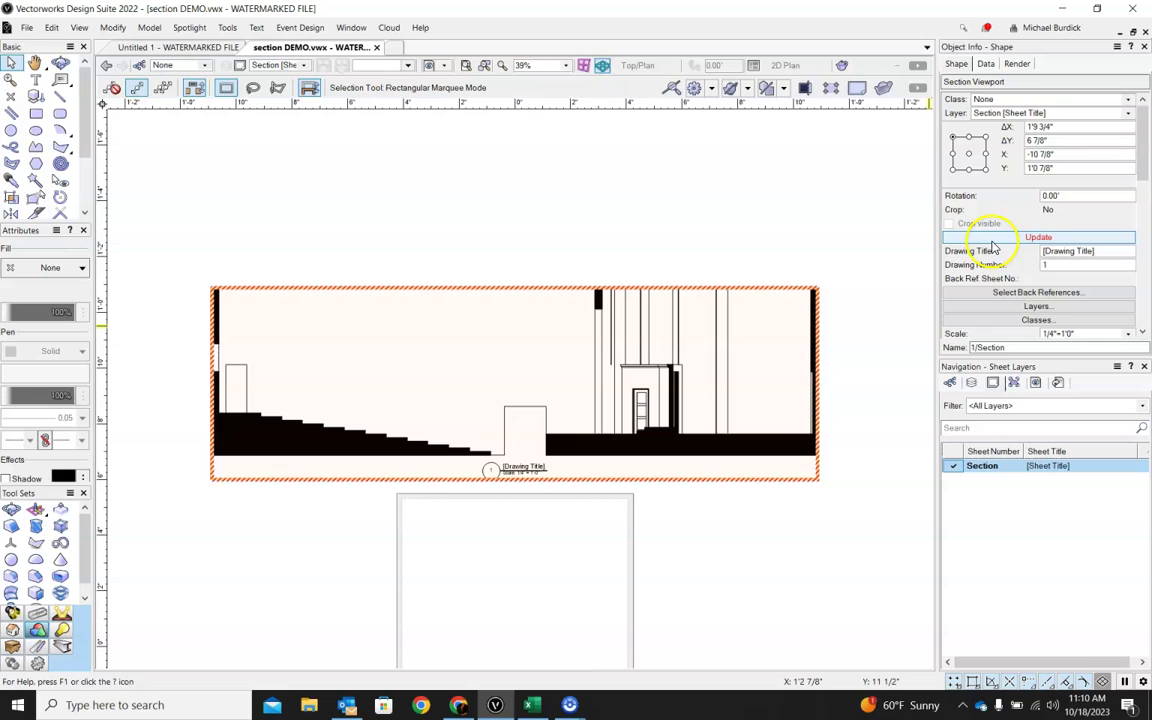
left_click(992, 239)
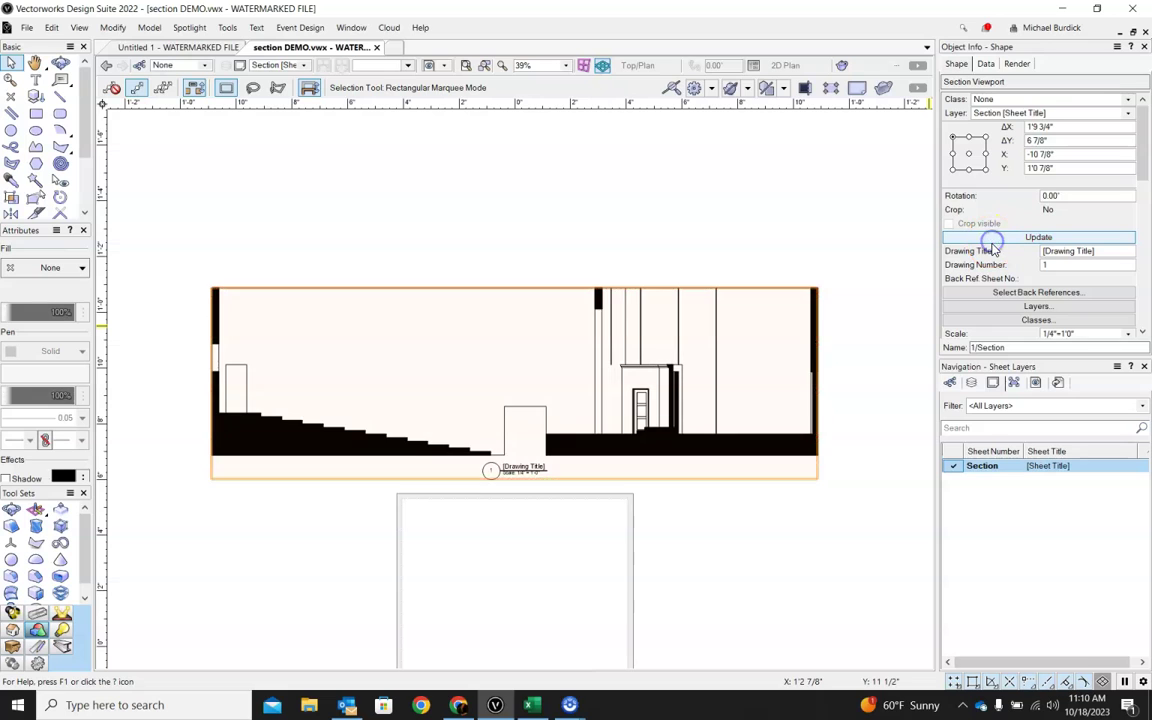
- Confirm the viewport's class visibility with Tabs hidden, then clear the selection
left_click(1006, 321)
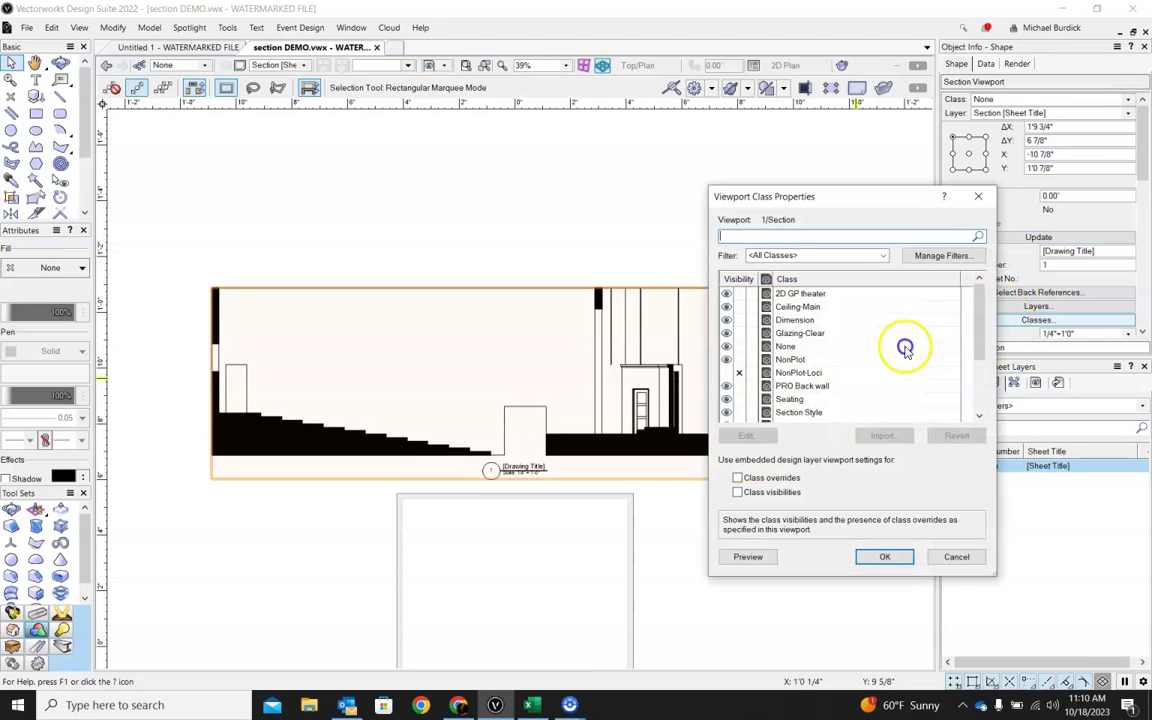
scroll(850, 360, "down", 5)
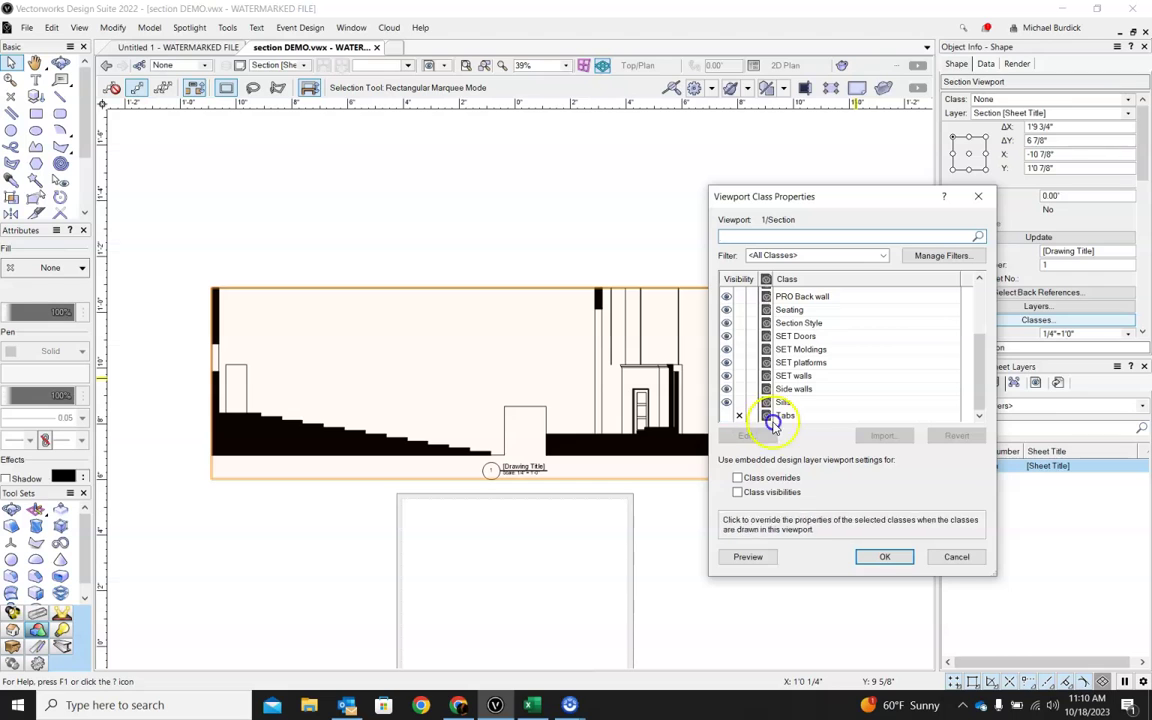
left_click(875, 558)
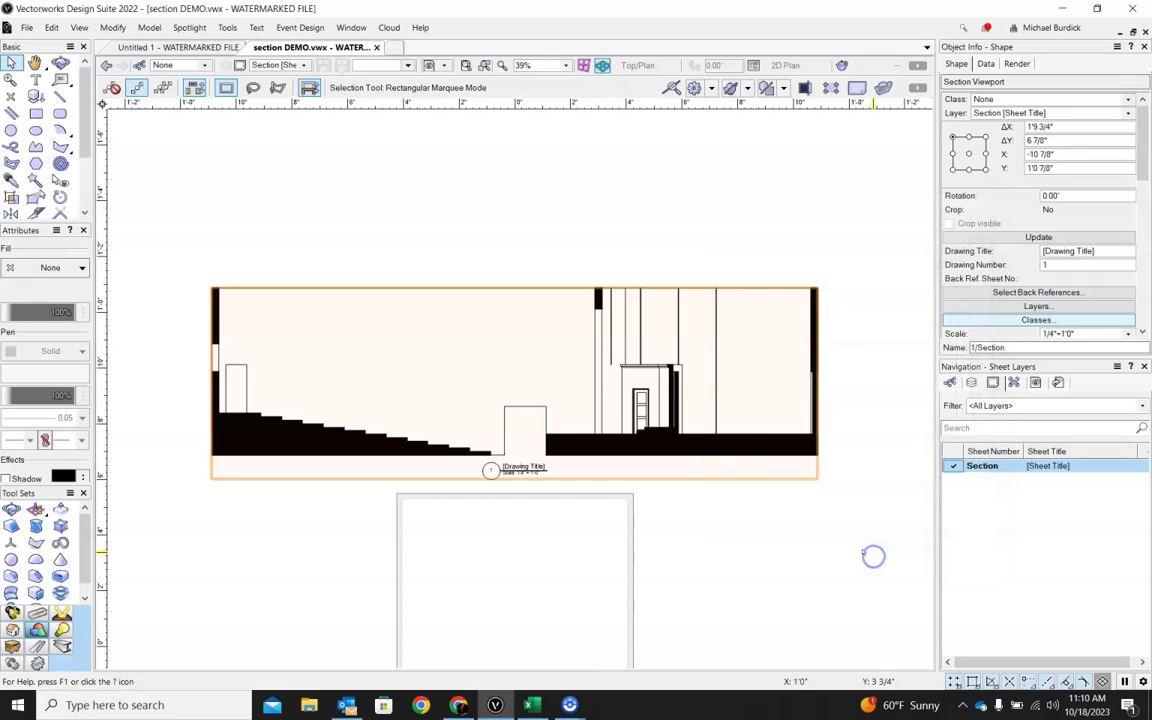
scroll(676, 380, "up", 5)
scroll(704, 335, "down", 2)
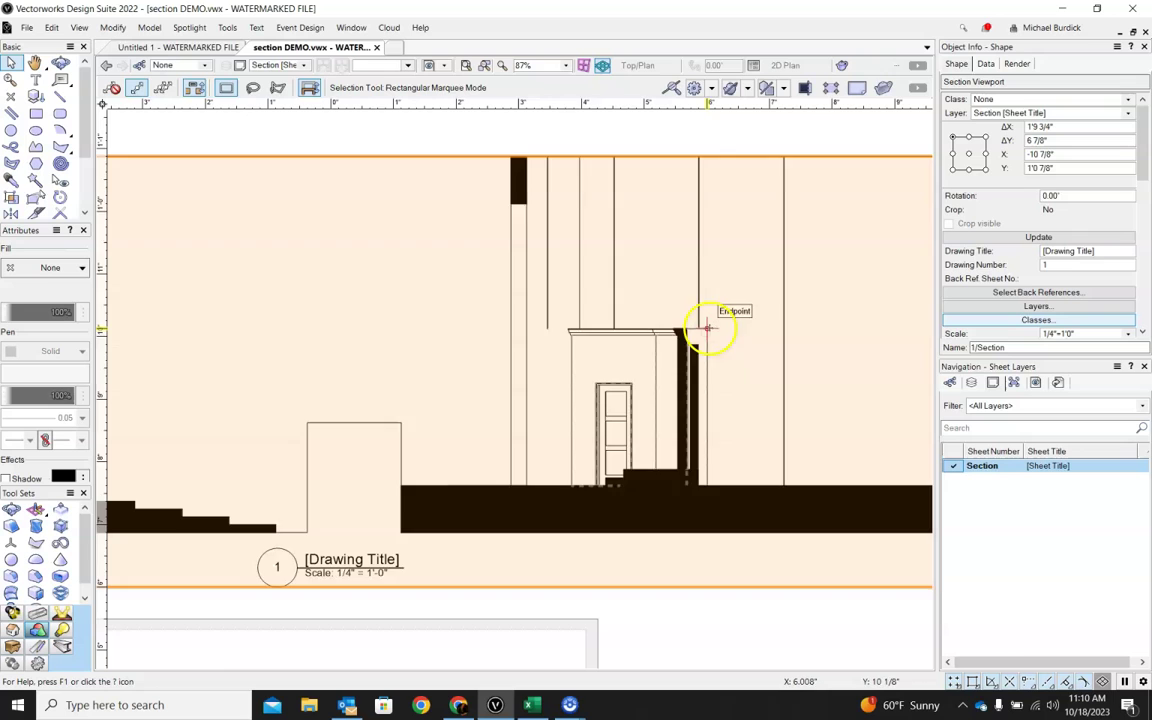
scroll(520, 125, "down", 2)
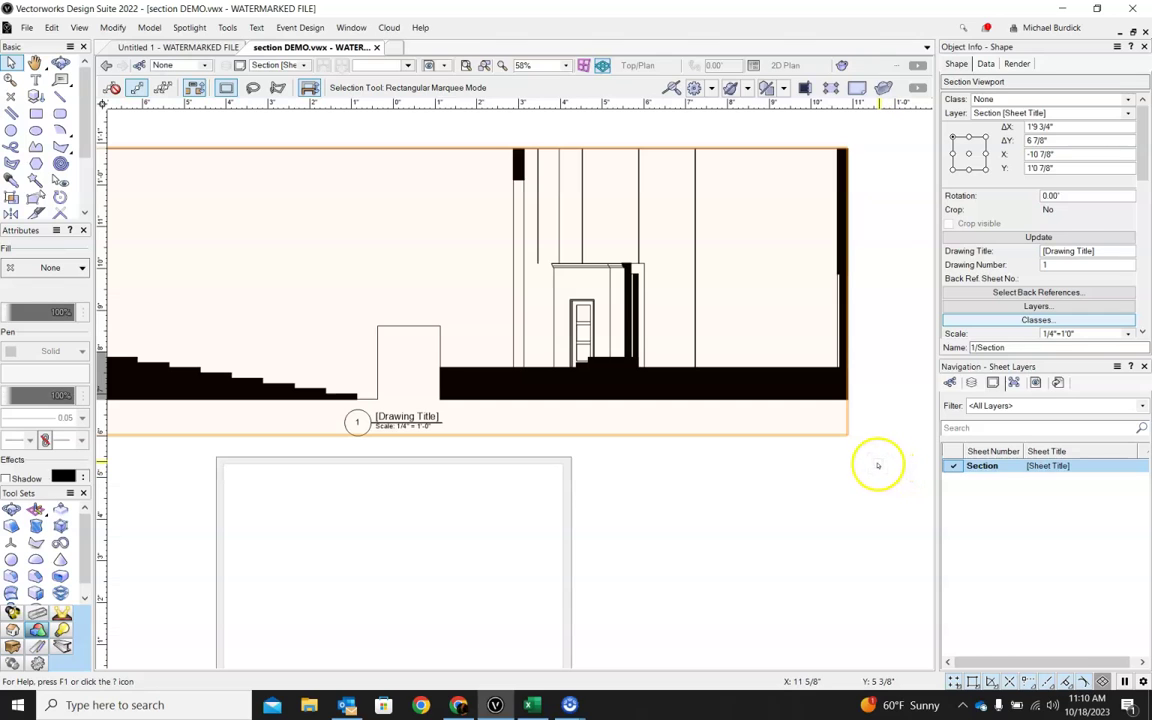
scroll(872, 463, "down", 2)
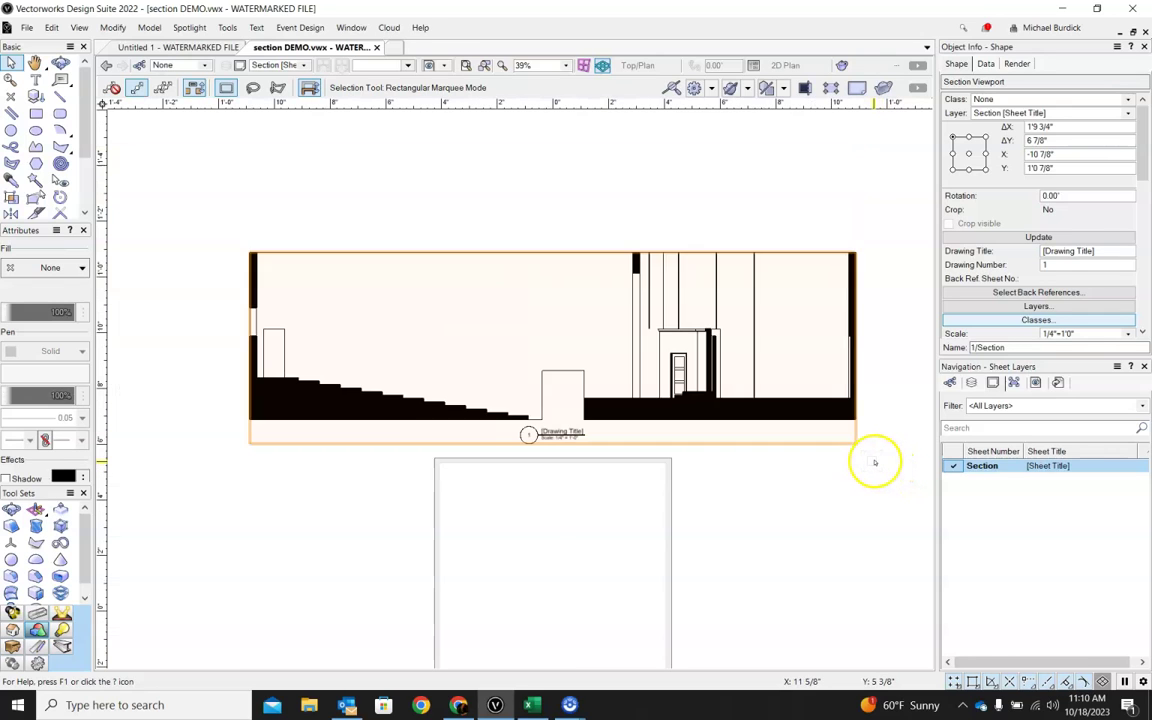
scroll(664, 510, "up", 2)
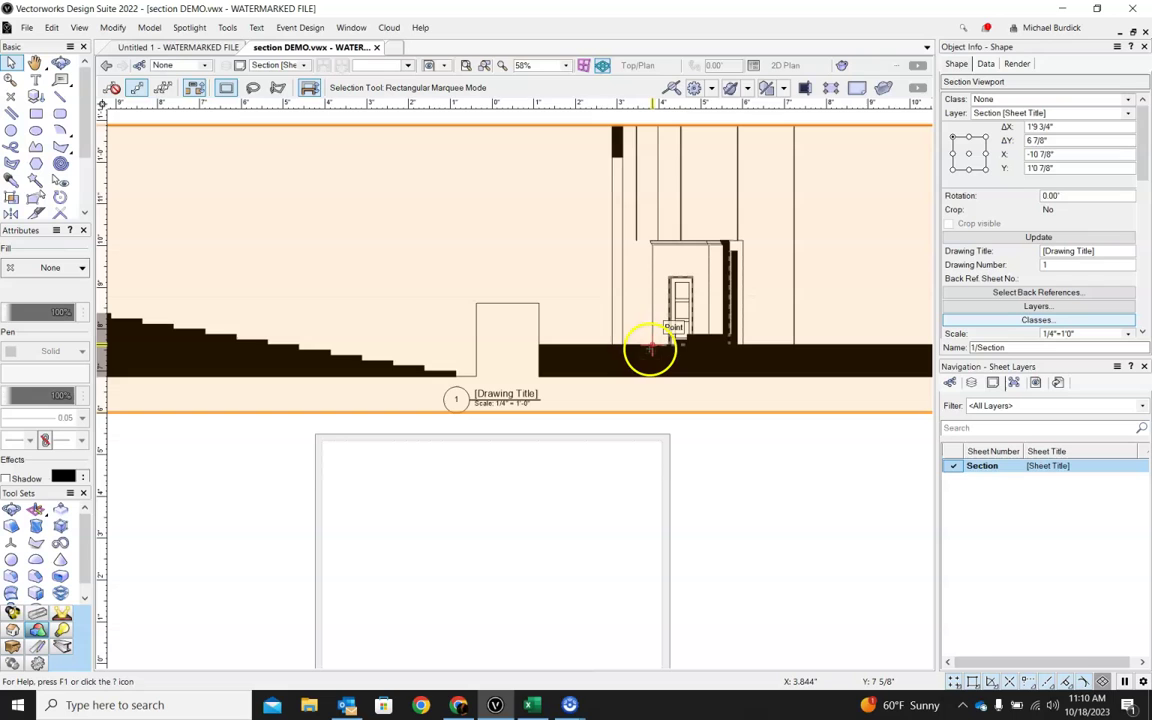
scroll(651, 348, "down", 1)
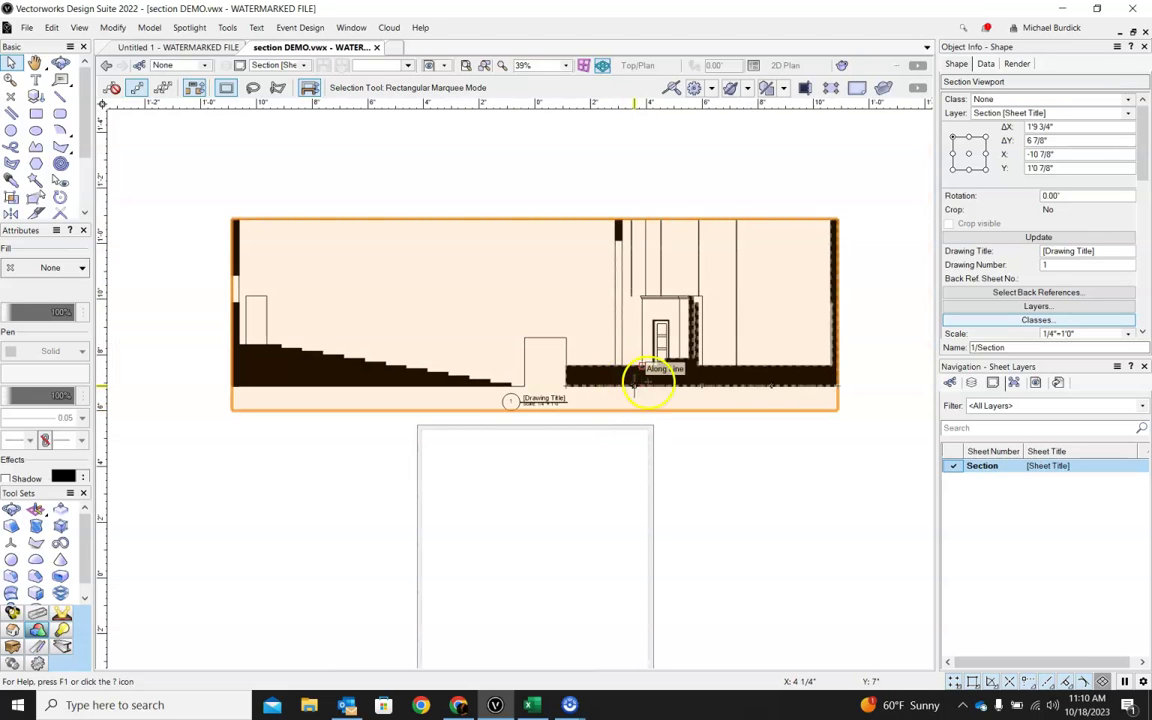
left_click(850, 203)
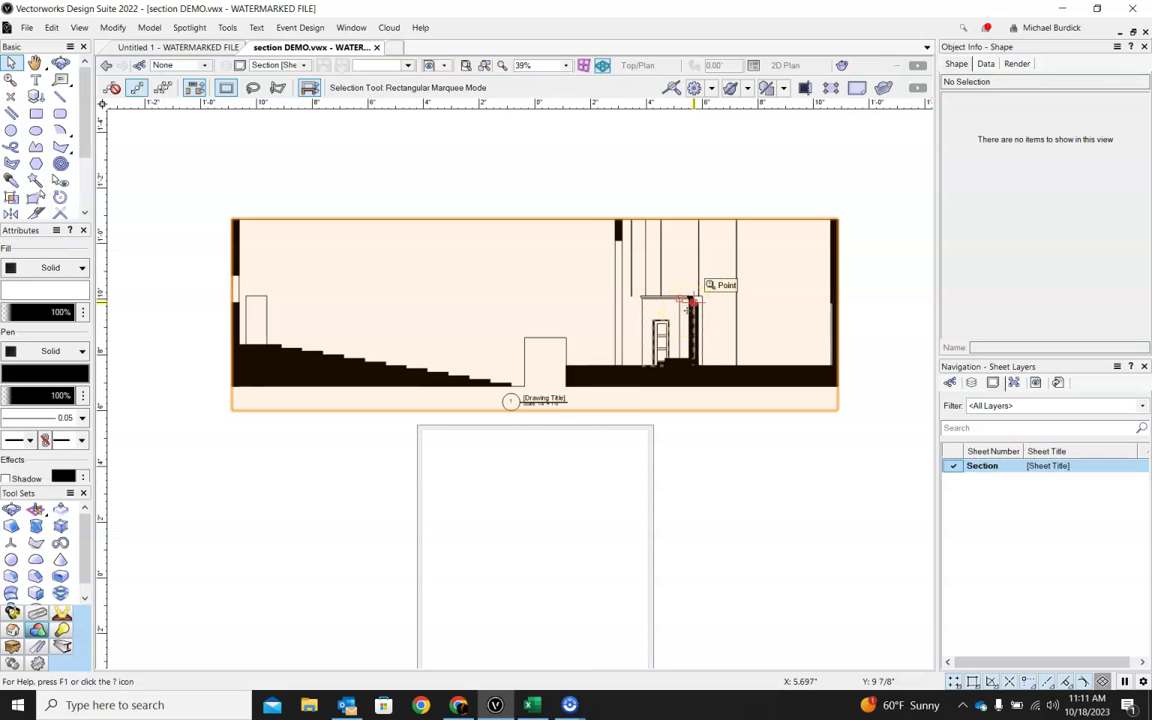
- Switch the Navigation palette to Classes and activate Section Style from the list
left_click(949, 383)
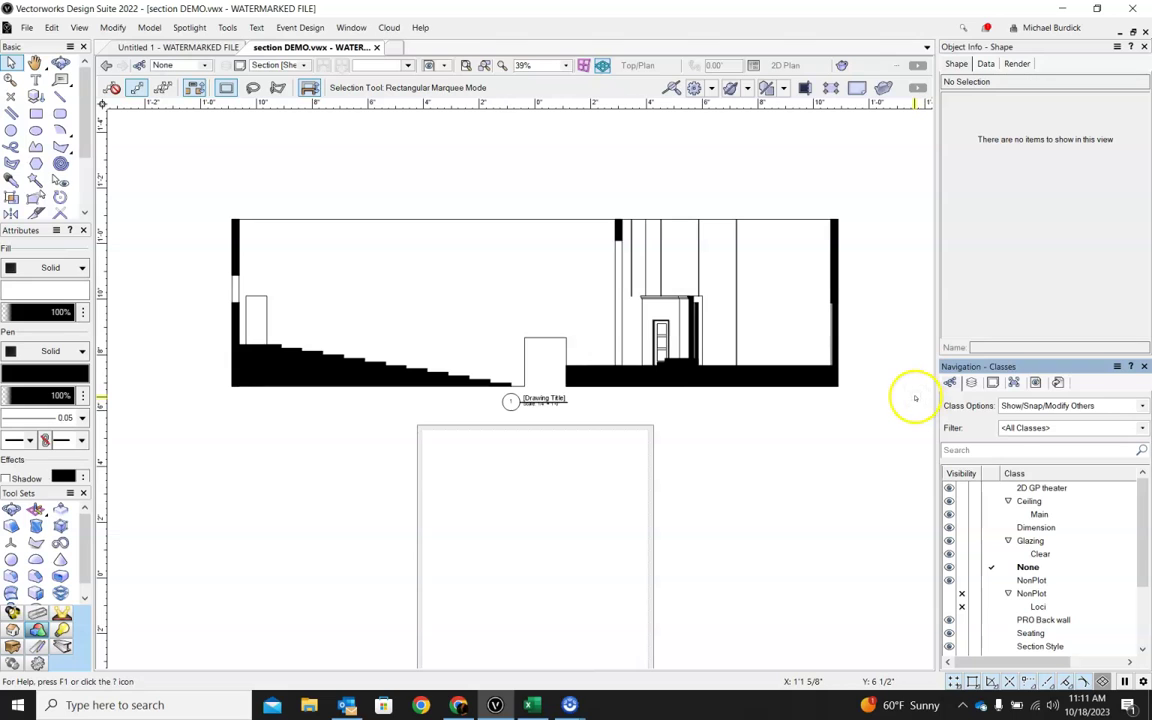
scroll(1040, 550, "down", 3)
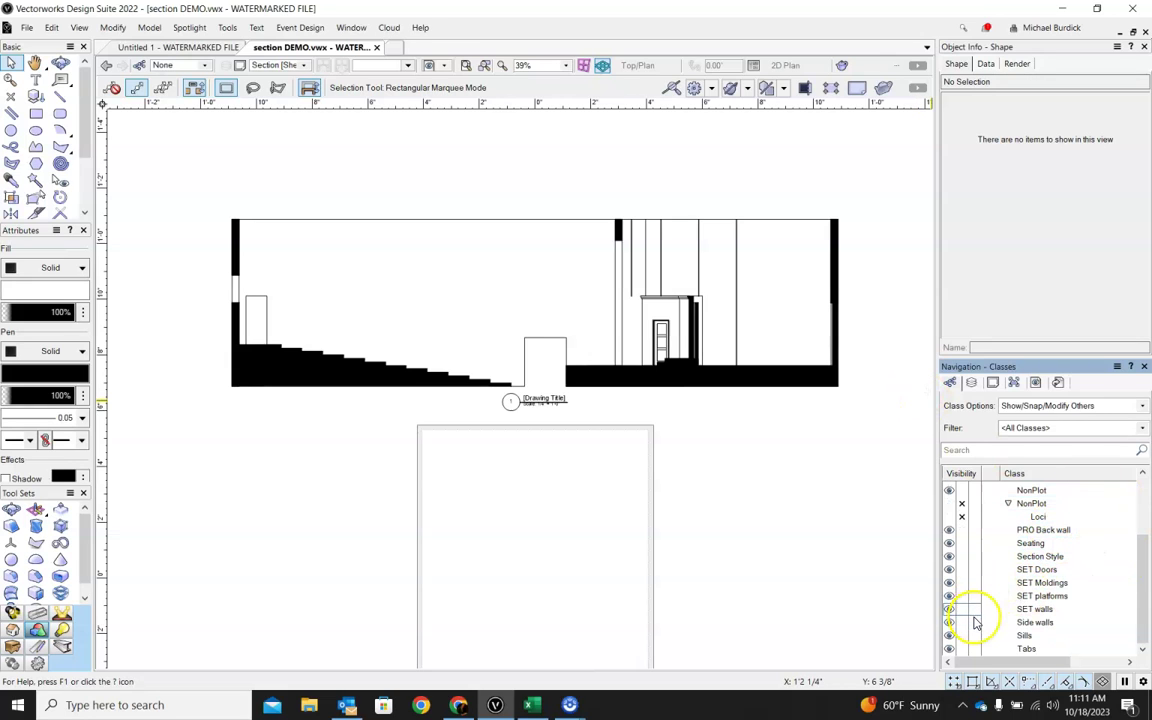
scroll(995, 557, "up", 3)
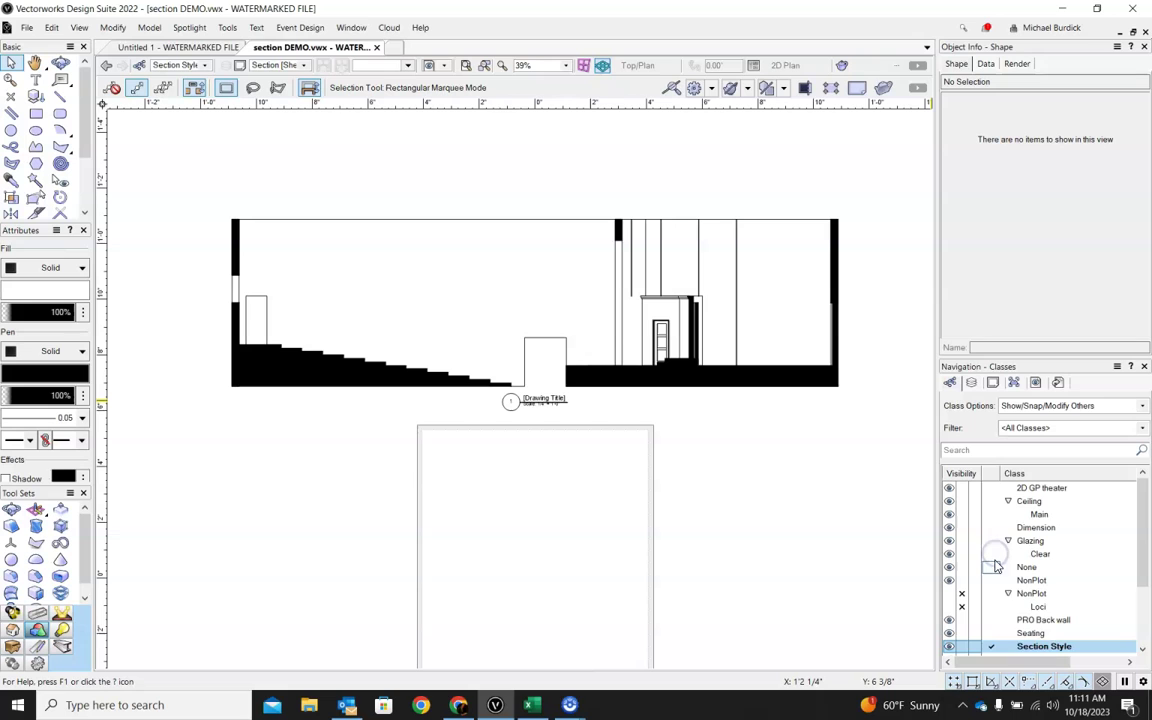
left_click(1024, 647)
scroll(1024, 655, "down", 2)
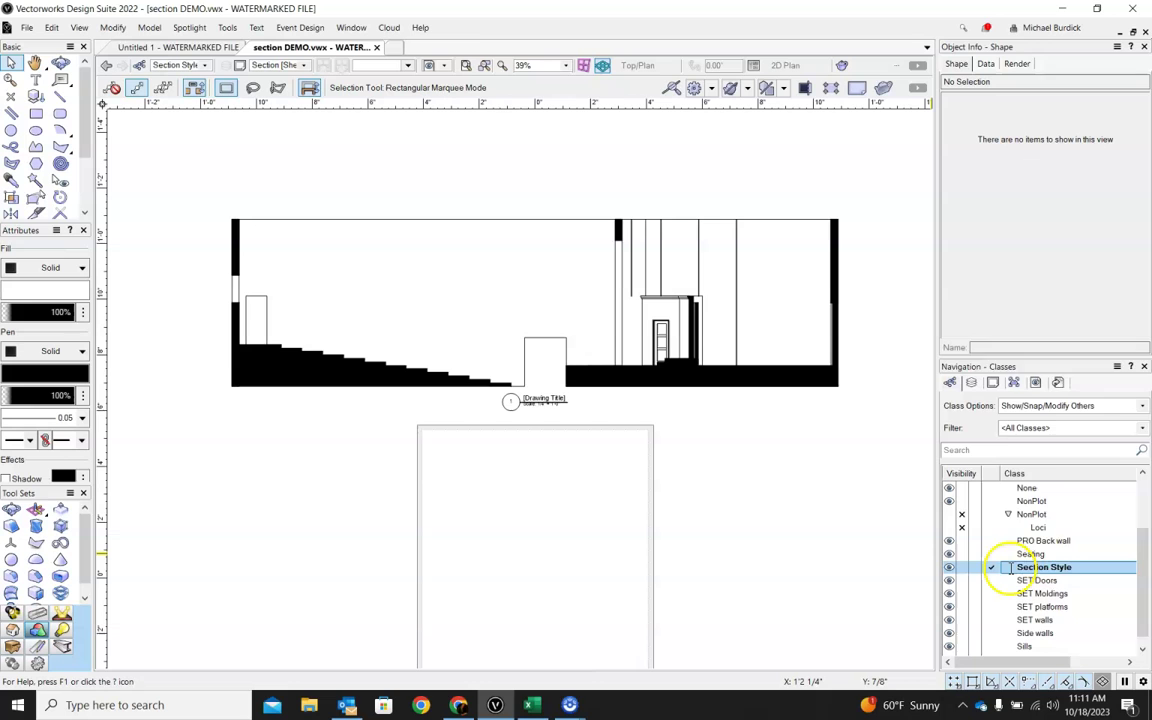
- Give the Section Style class a white diagonal hatch pattern fill and 0.13 line thickness
right_click(1010, 567)
left_click(1055, 385)
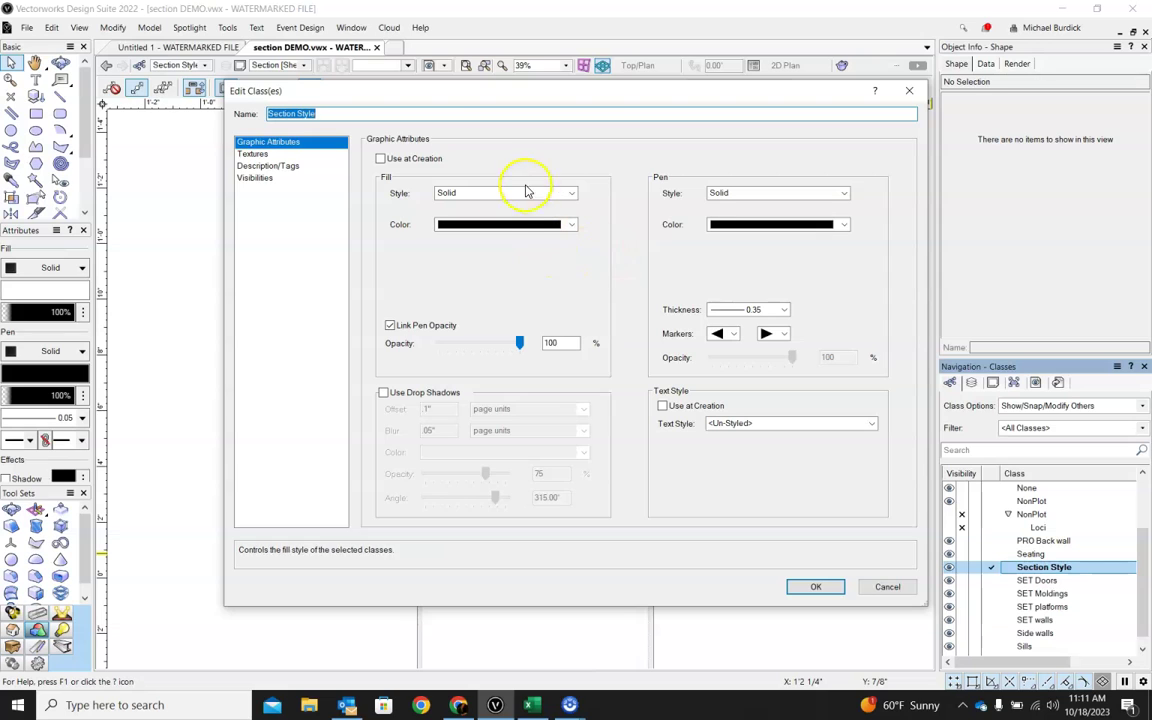
left_click(572, 195)
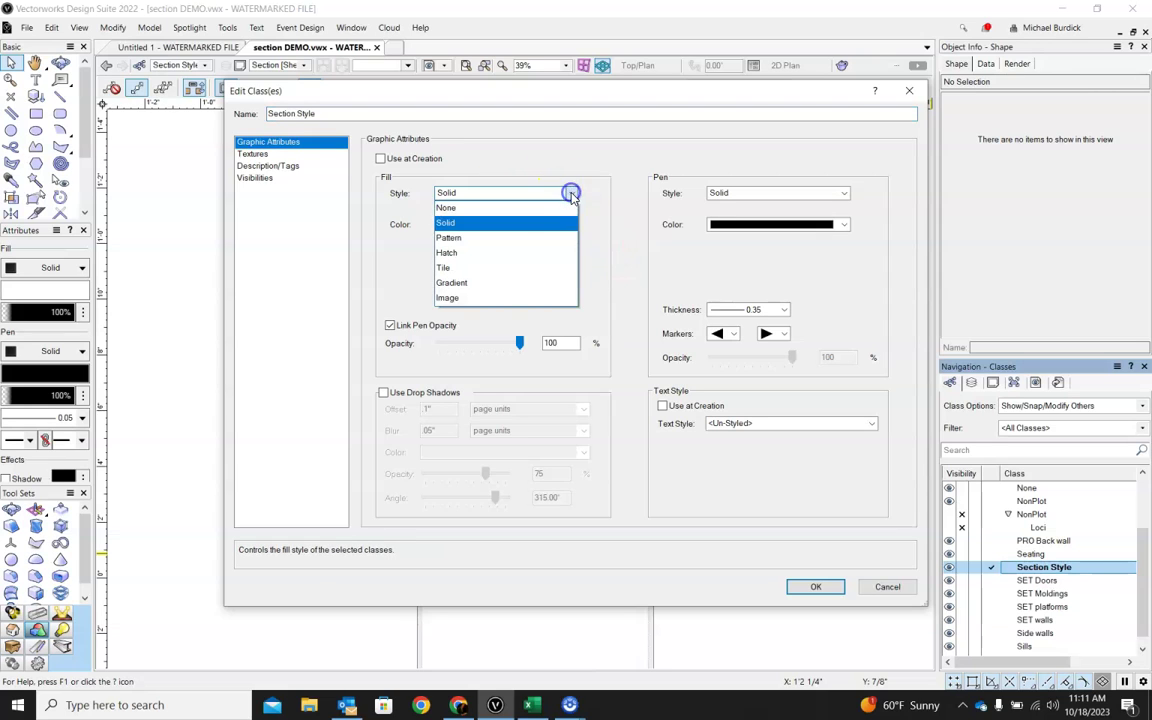
left_click(478, 238)
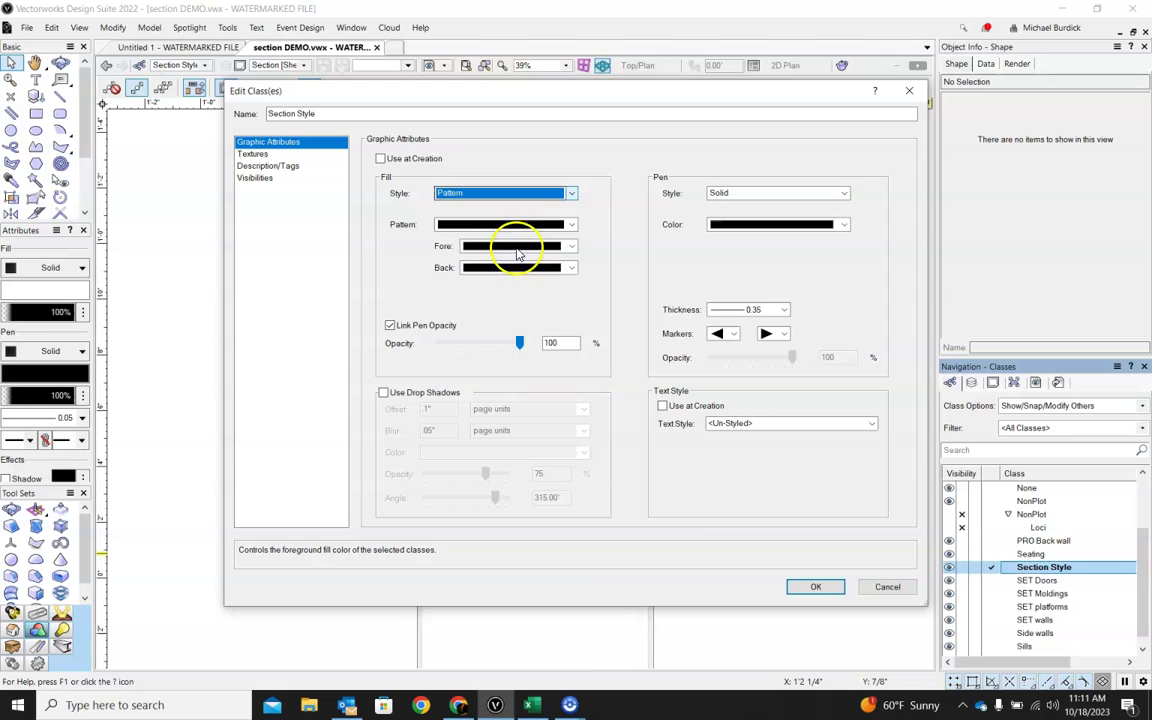
left_click(572, 247)
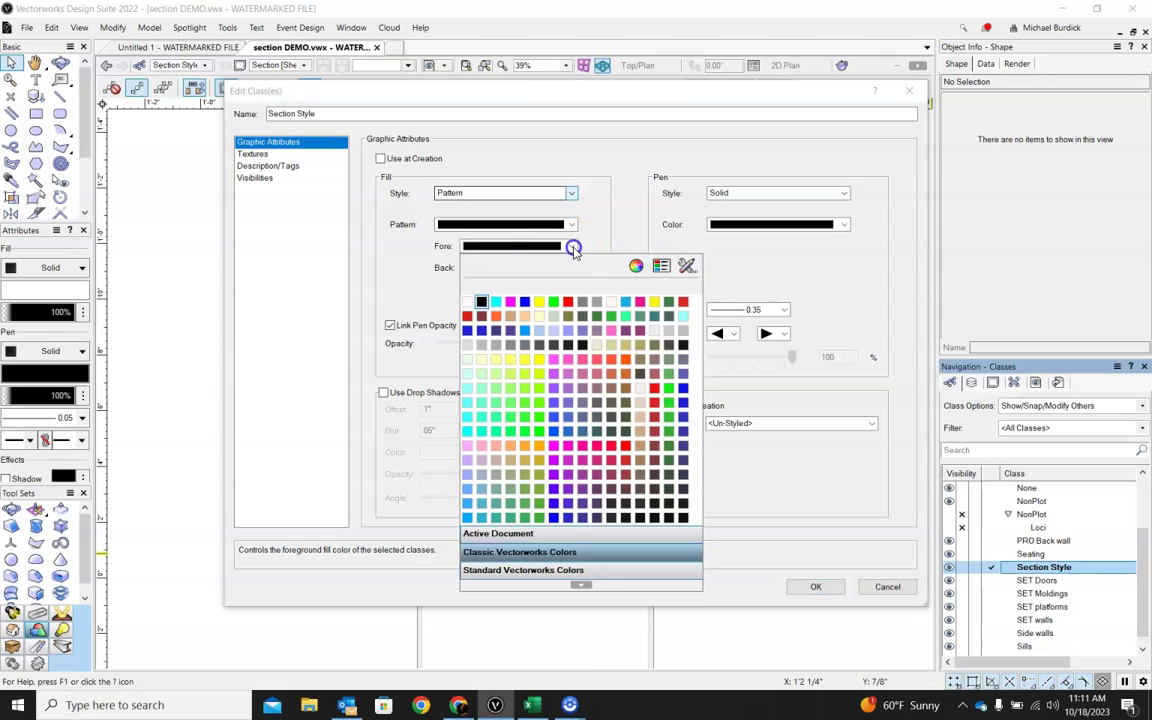
left_click(467, 301)
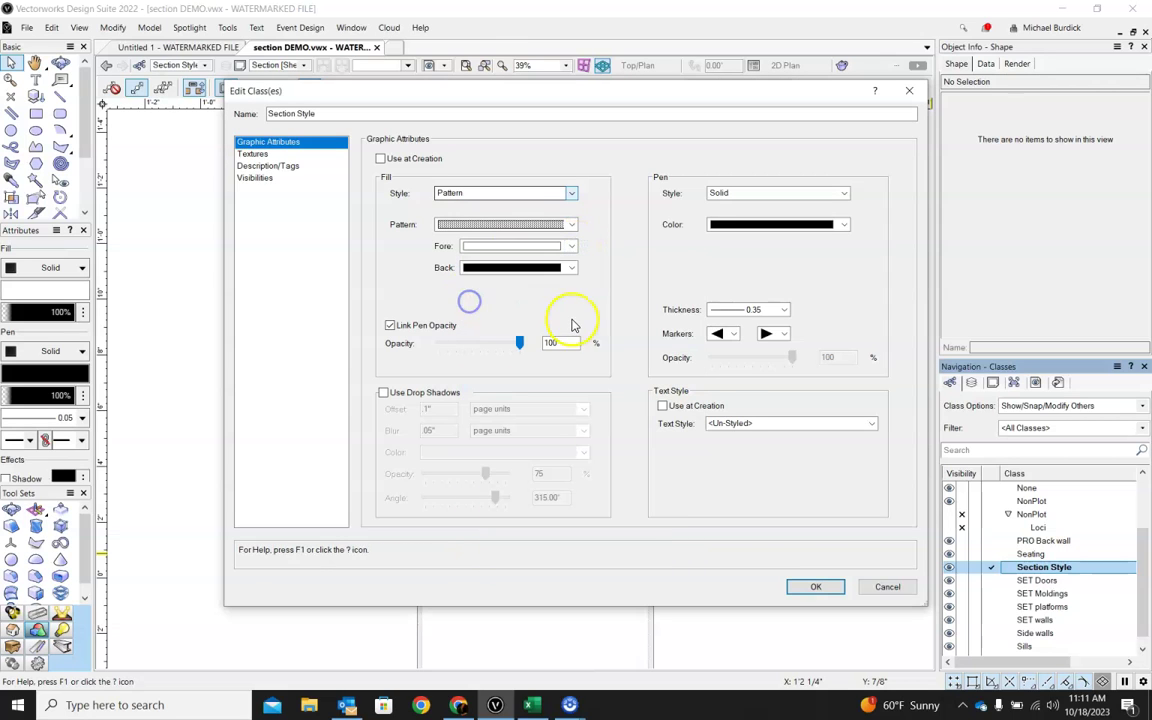
left_click(572, 225)
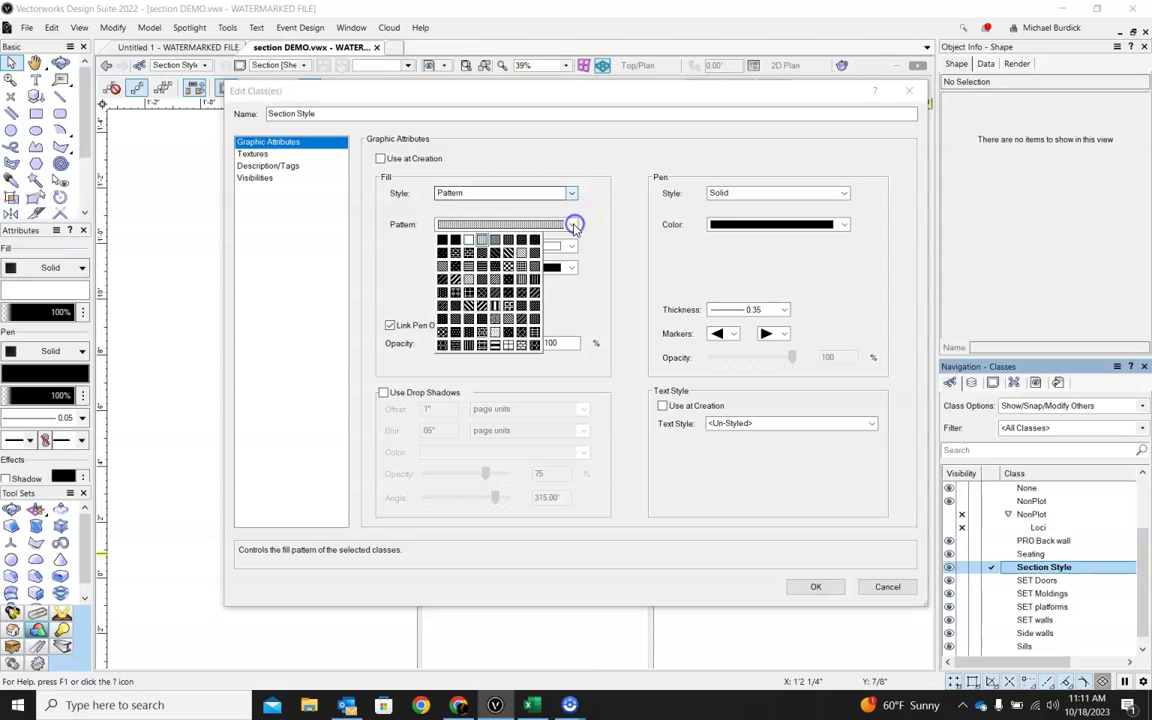
left_click(520, 251)
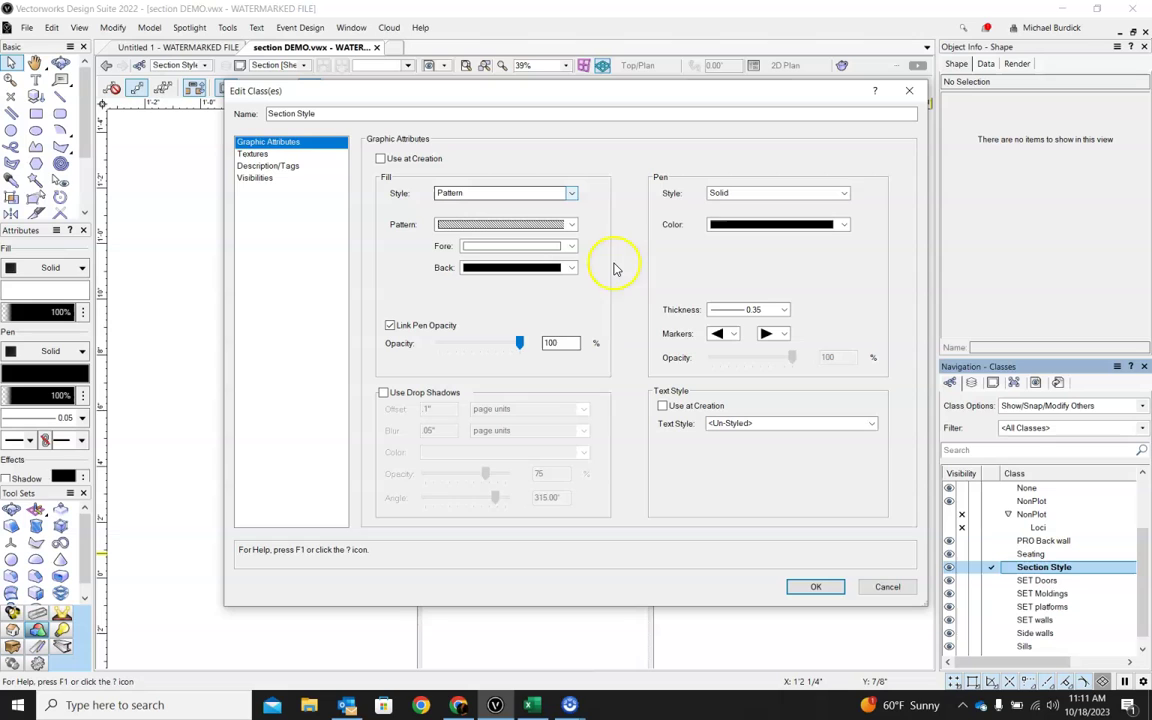
left_click(784, 311)
left_click(768, 355)
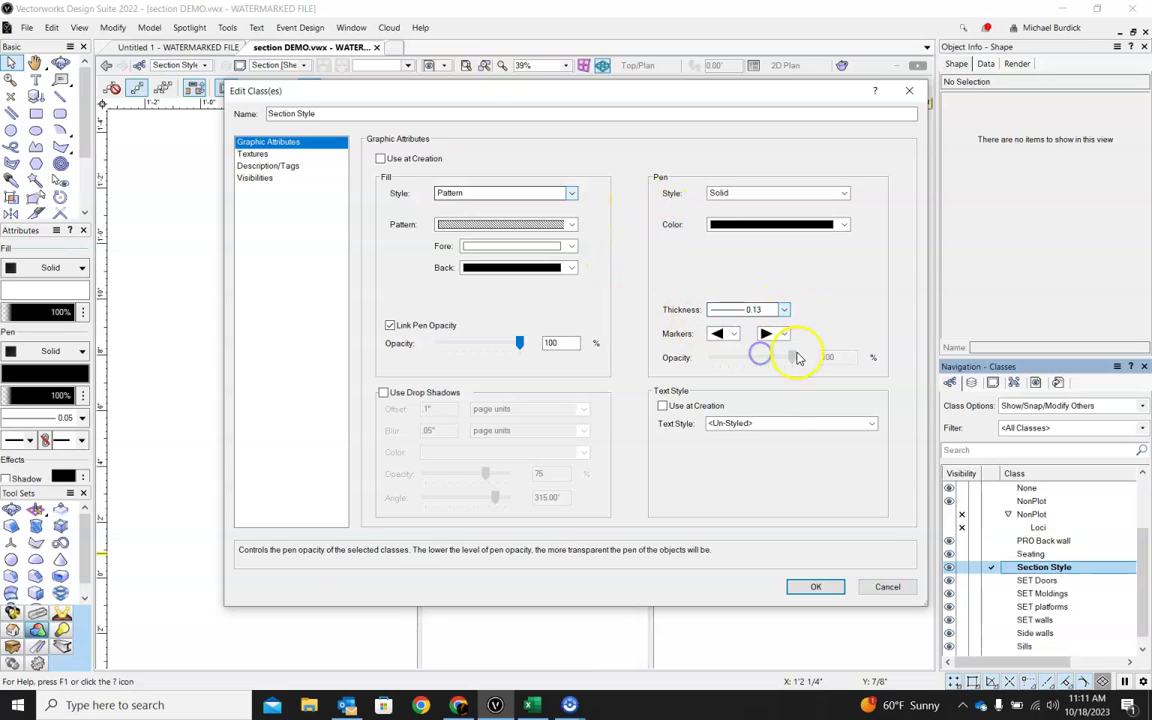
left_click(808, 587)
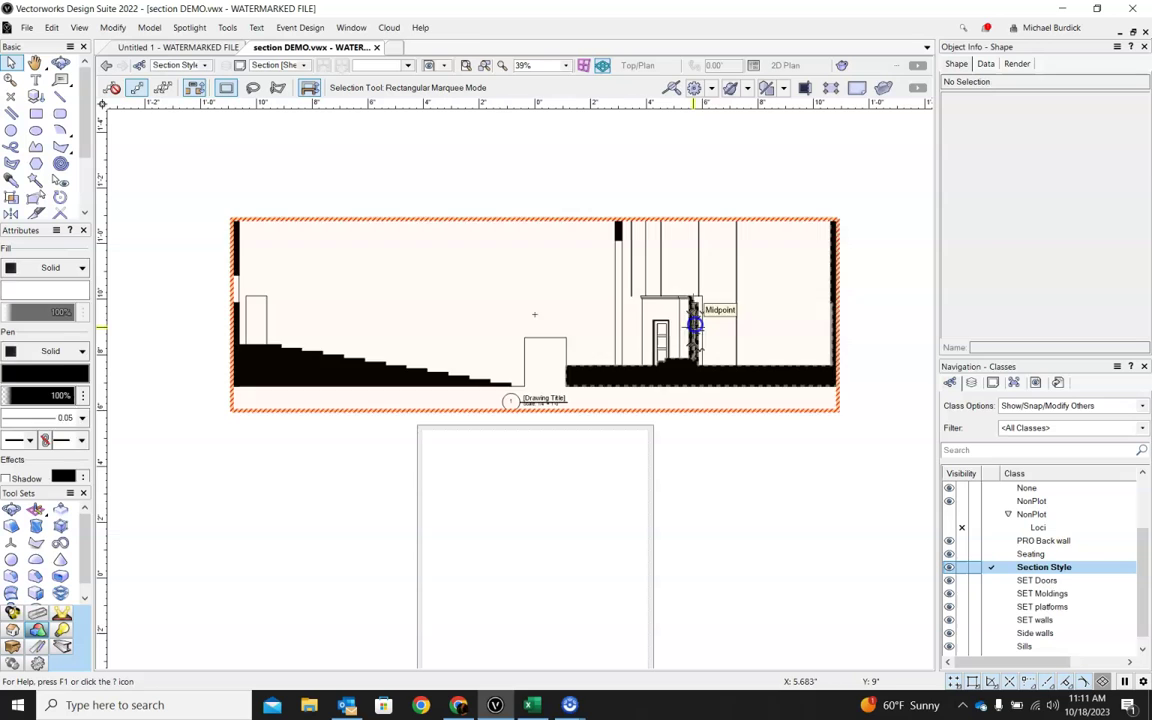
- Update the section viewport so its cut walls and floors show the new hatching
left_click(693, 323)
left_click(1036, 237)
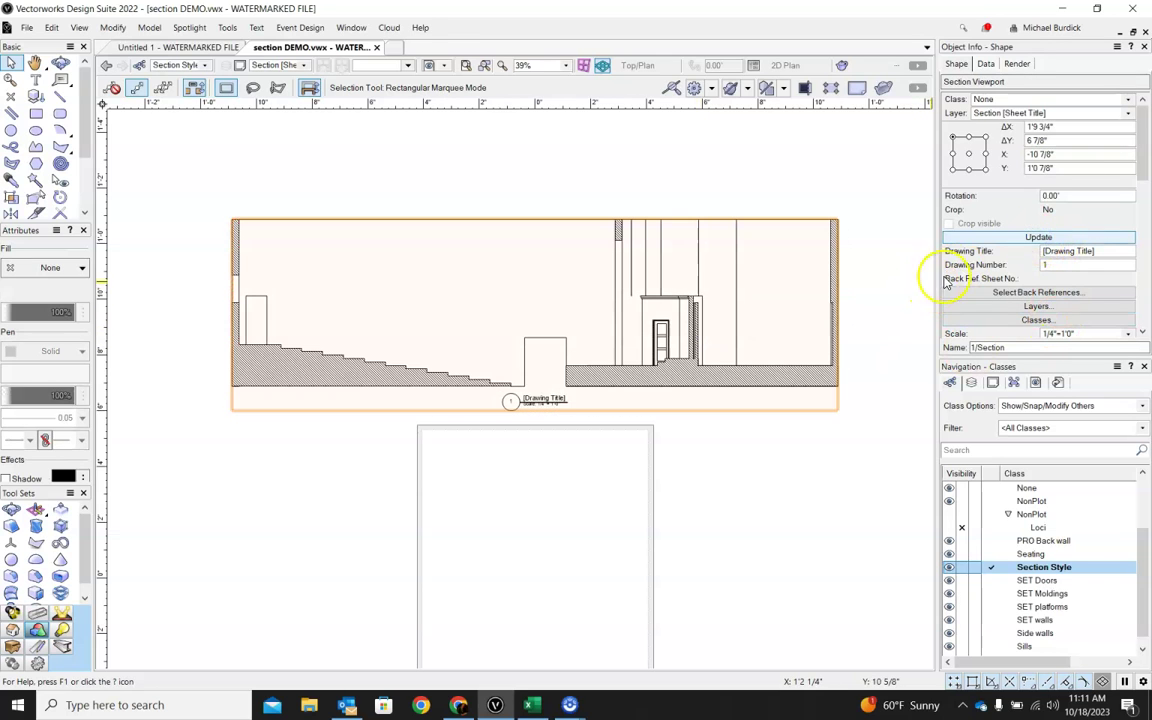
scroll(745, 336, "up", 3)
left_click(792, 519)
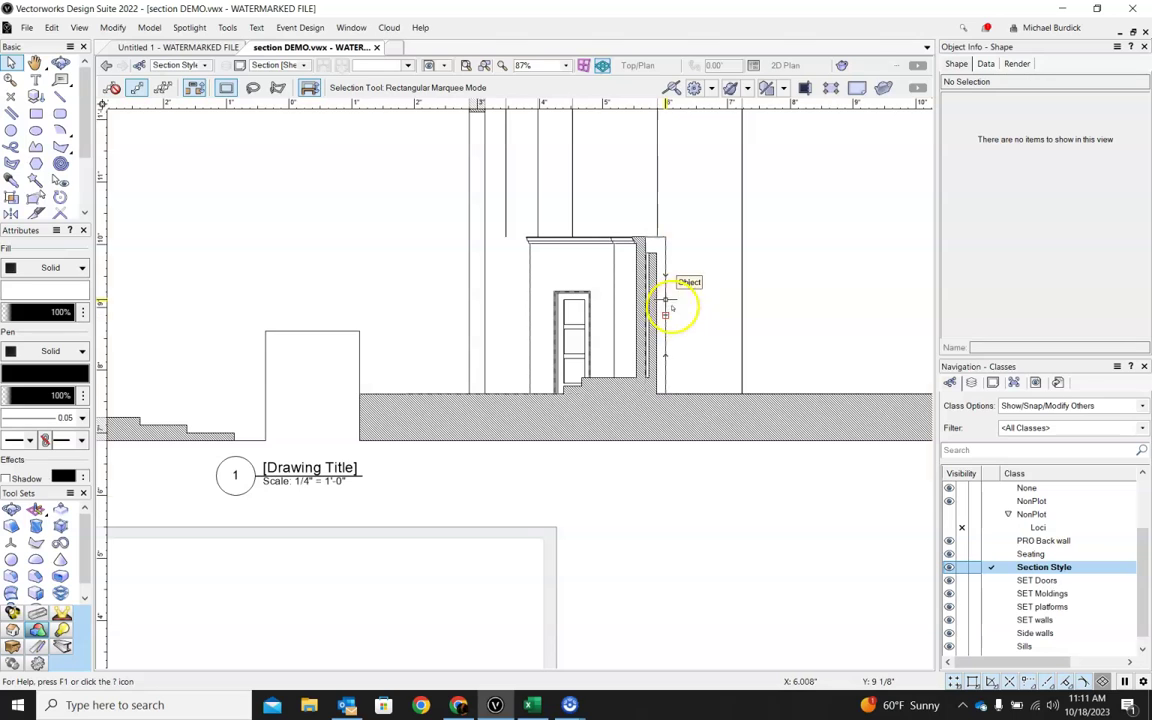
scroll(665, 300, "down", 2)
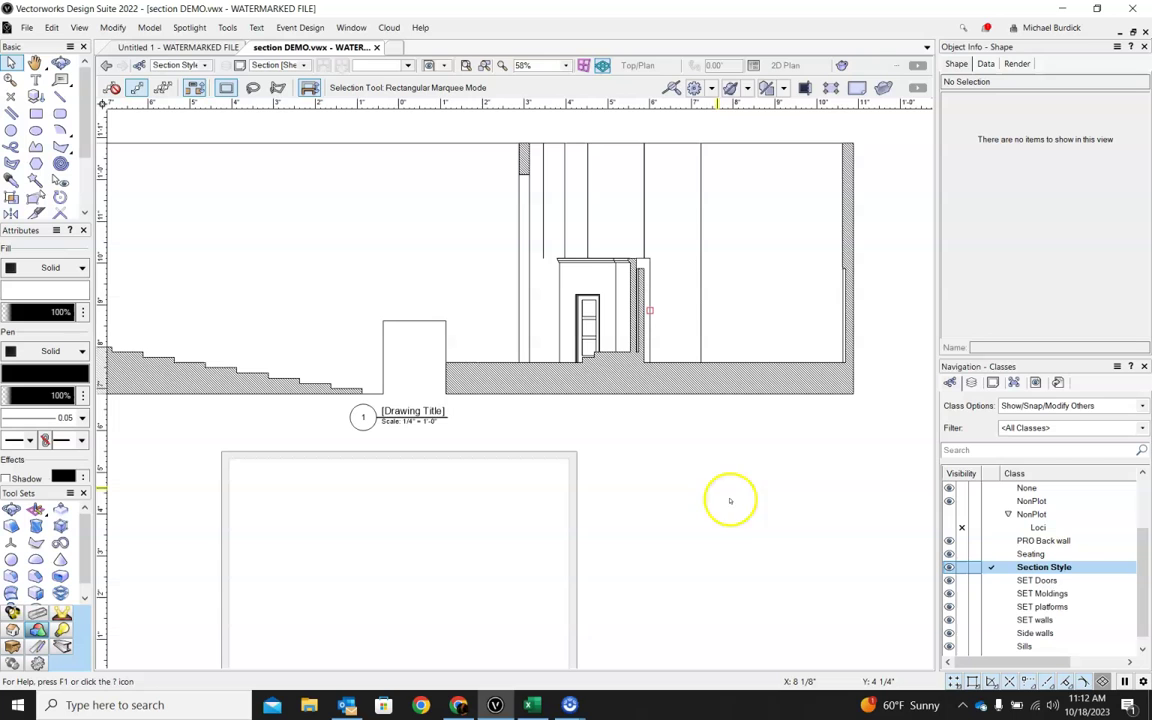
- Make Set the active design layer and select the section line crossing the venue
left_click(970, 382)
left_click_drag(985, 501, 983, 512)
left_click(988, 507)
left_click(514, 162)
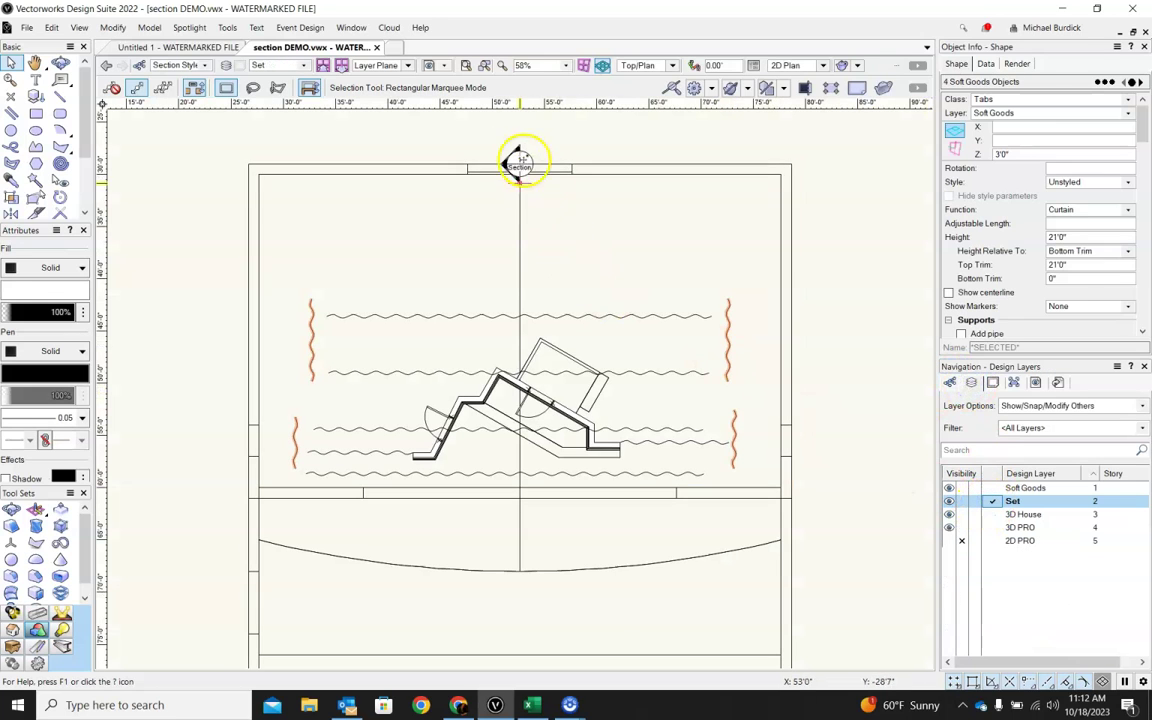
scroll(514, 162, "down", 3)
left_click(523, 351)
left_click(515, 588)
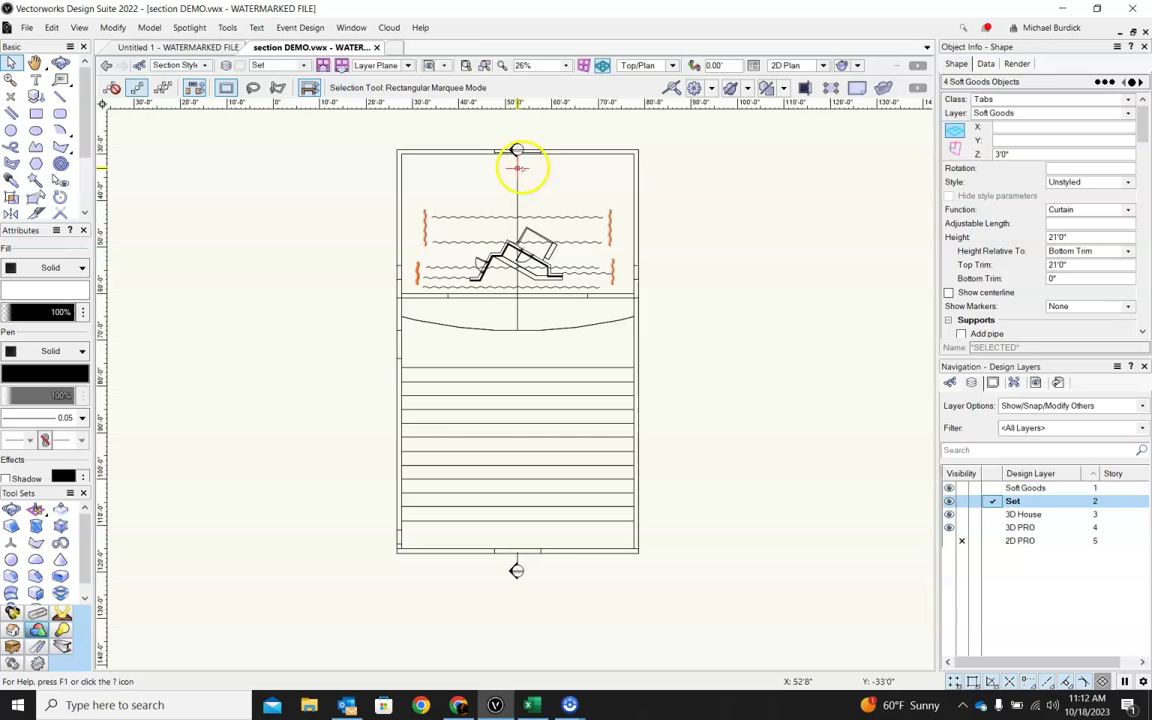
scroll(517, 145, "up", 5)
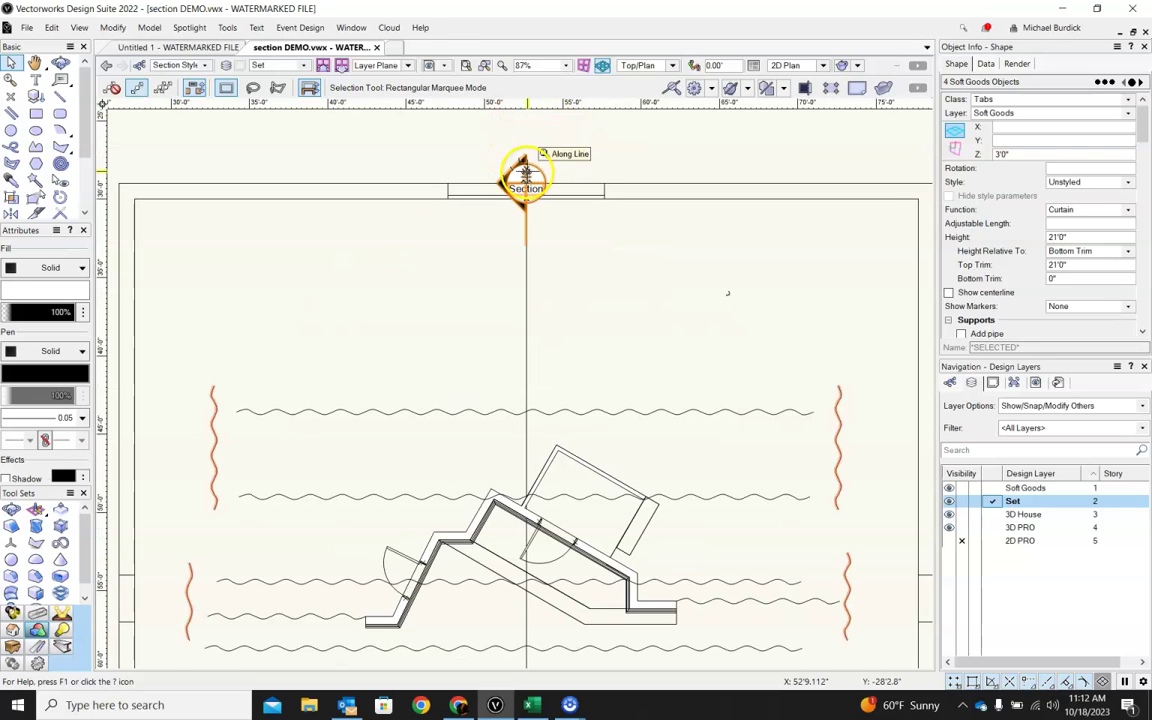
left_click(523, 178)
scroll(565, 147, "down", 5)
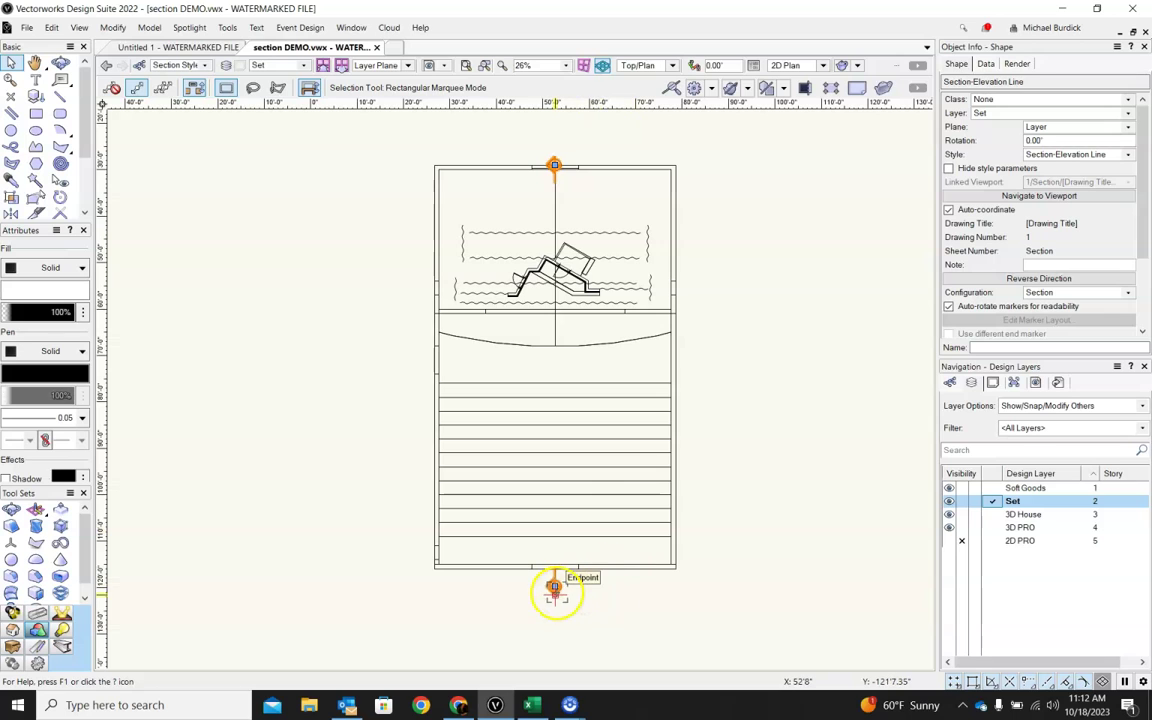
scroll(555, 590, "up", 3)
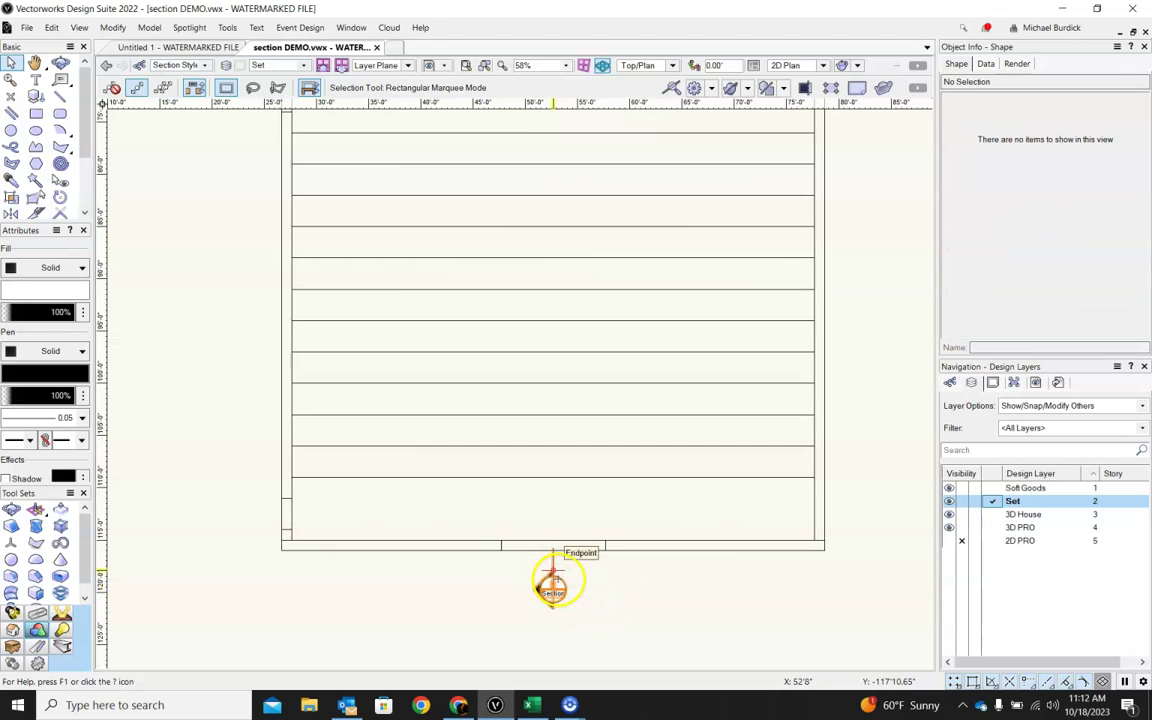
scroll(631, 592, "down", 3)
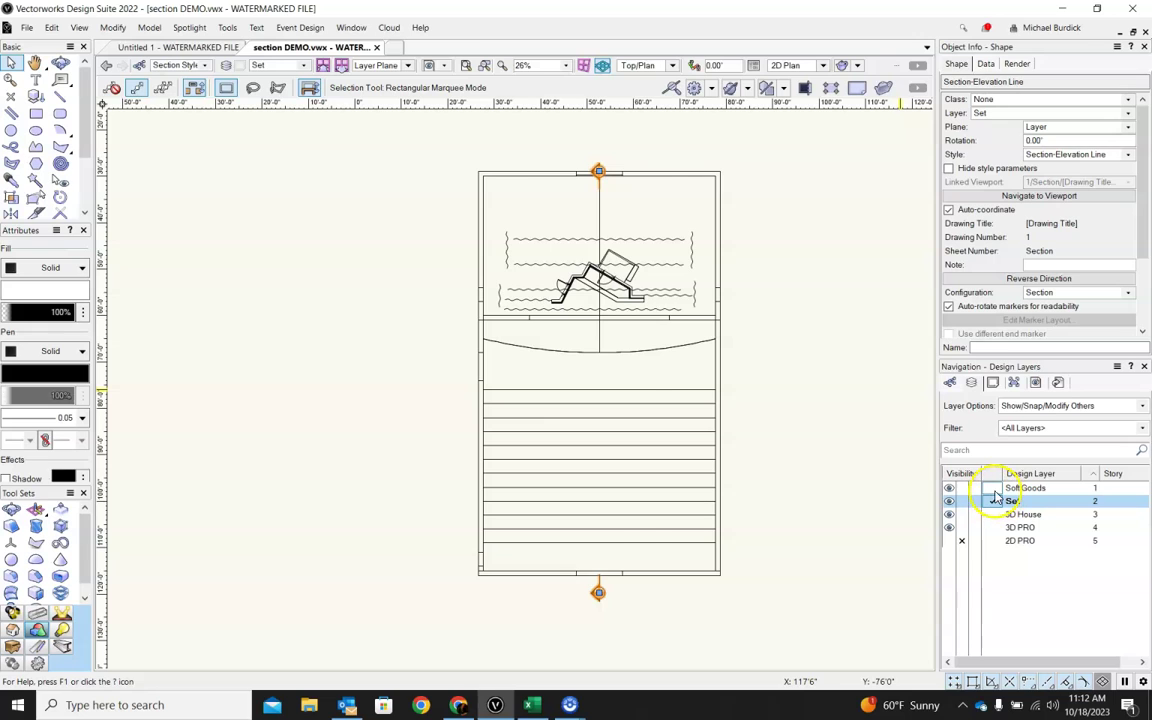
- Turn off the 3D House, 3D PRO and Soft Goods layers, then fly around the remaining set walls in 3D
left_click_drag(991, 500, 985, 513)
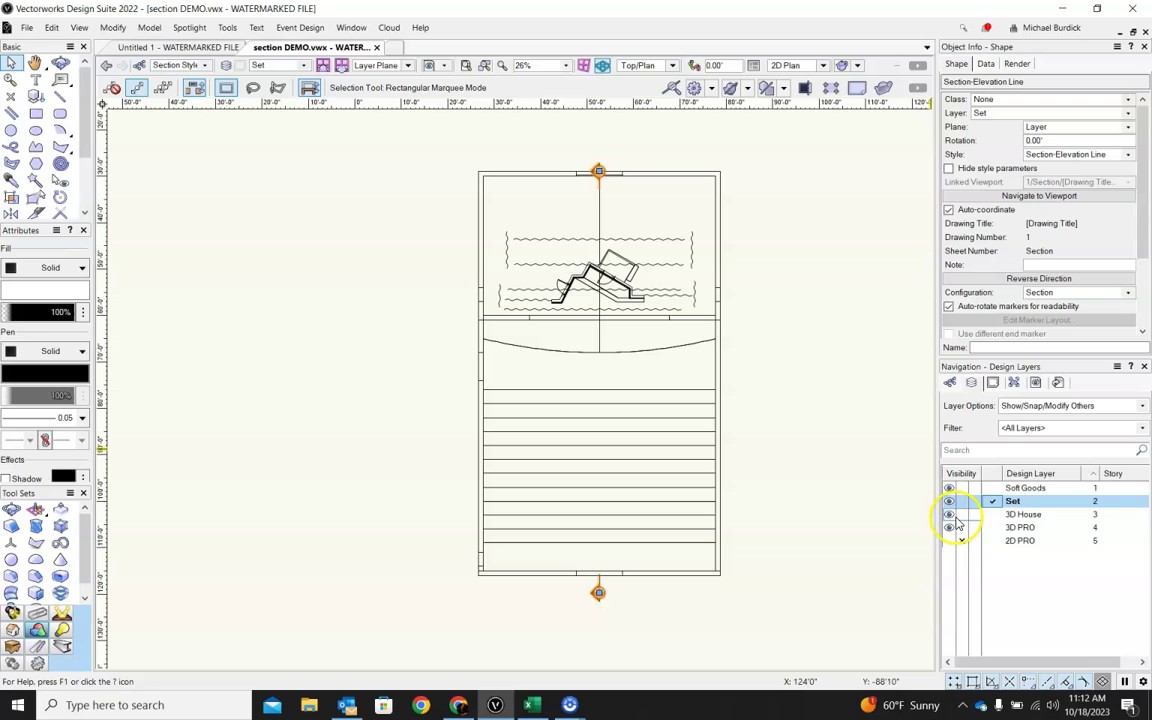
left_click(961, 514)
left_click(961, 527)
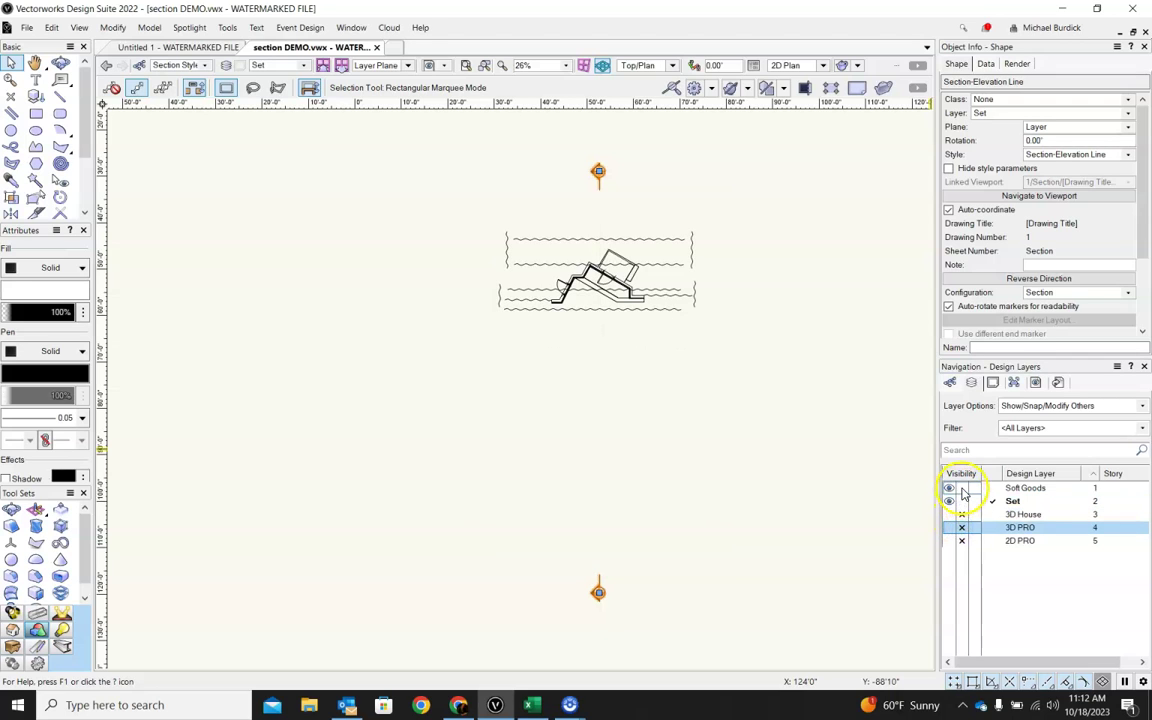
left_click(961, 488)
middle_click_drag(760, 318, 679, 437, "shift")
scroll(670, 420, "up", 6)
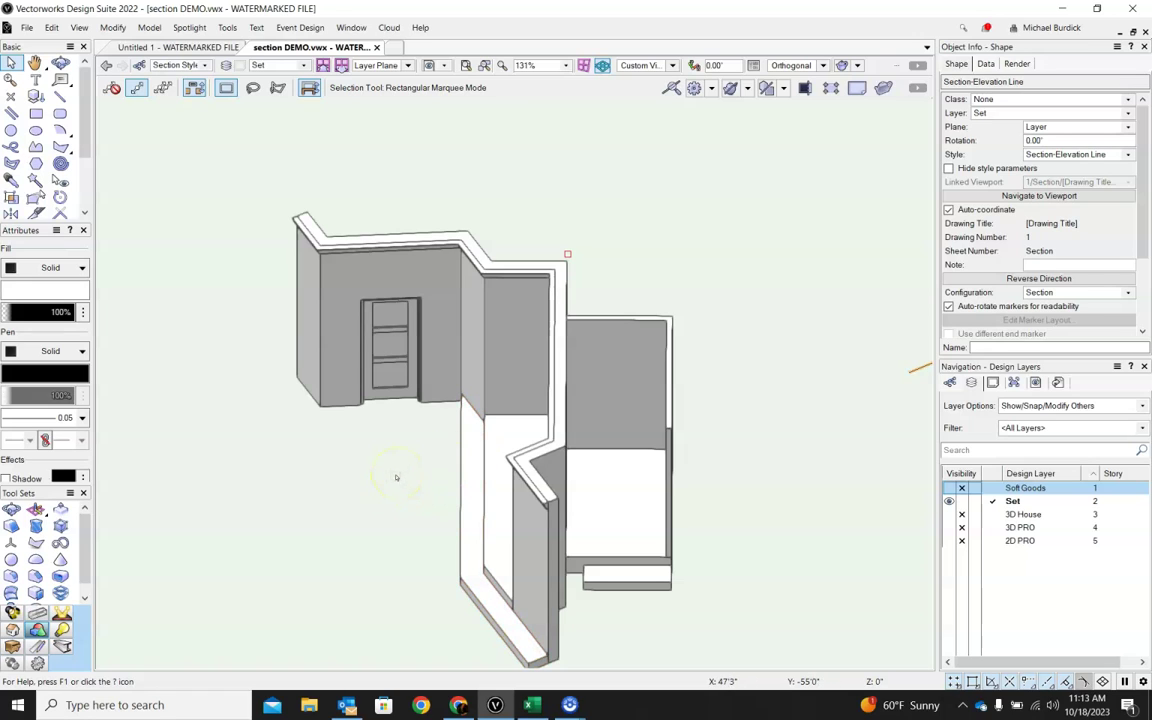
- From Top/Plan, draw section line 2 across the angled set wall and accept the new section viewport
left_click(673, 65)
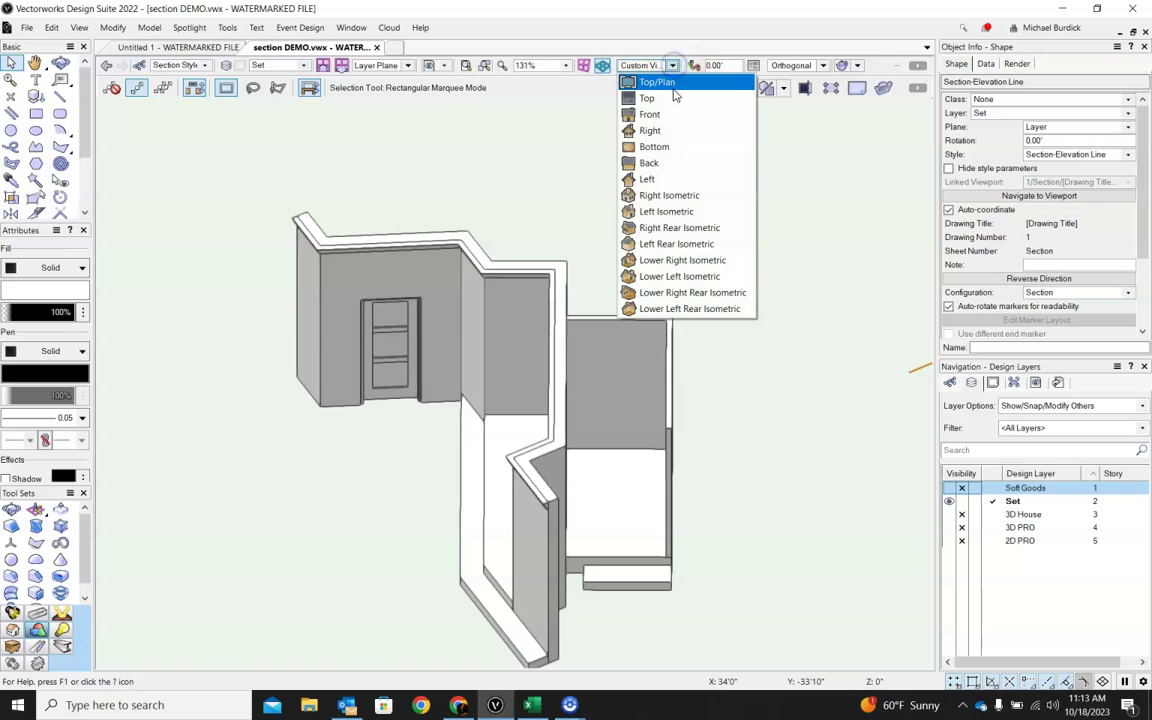
left_click(660, 80)
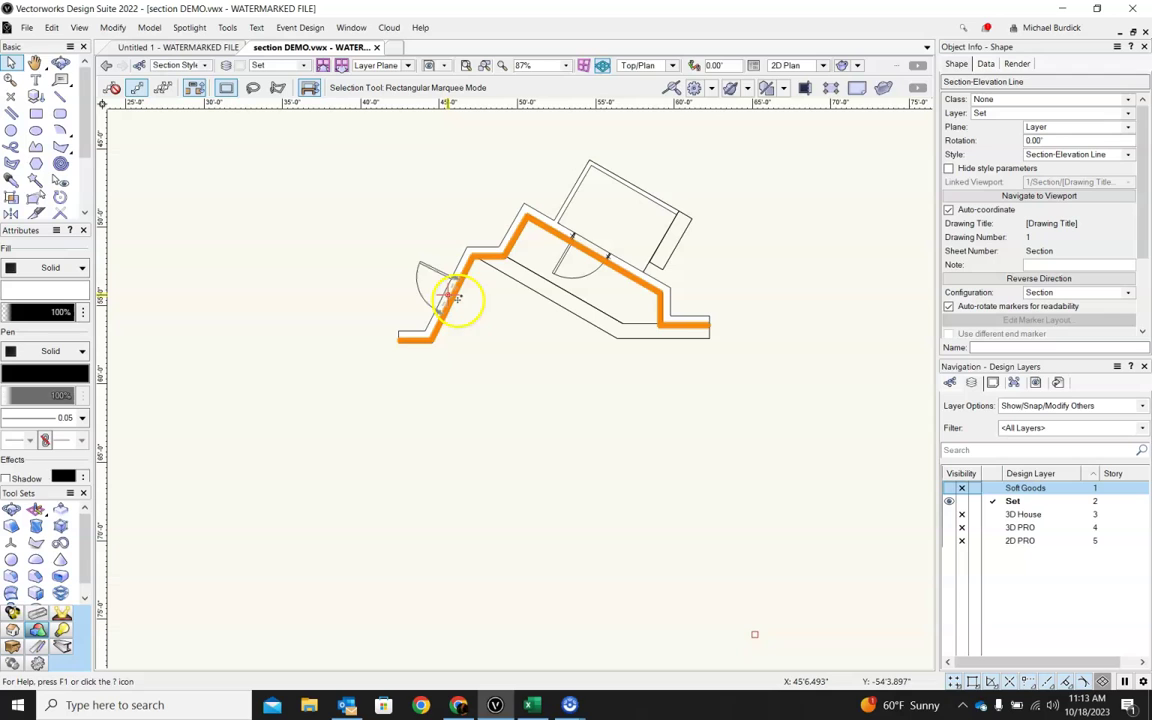
left_click(79, 27)
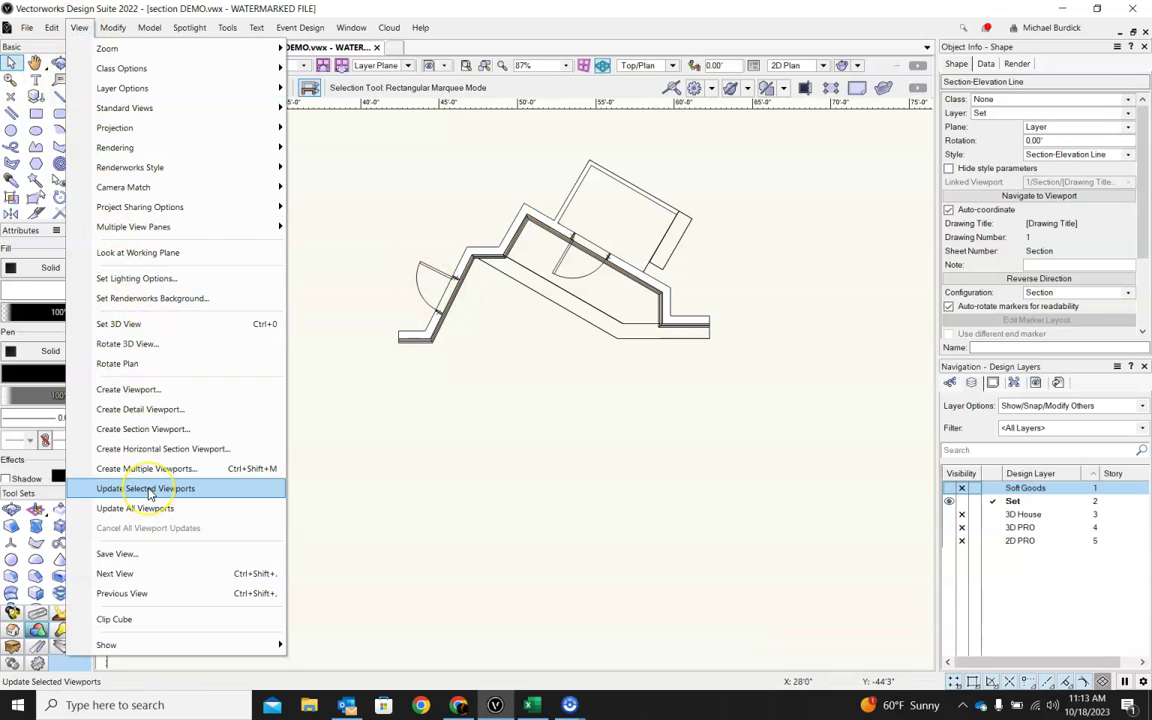
left_click(130, 429)
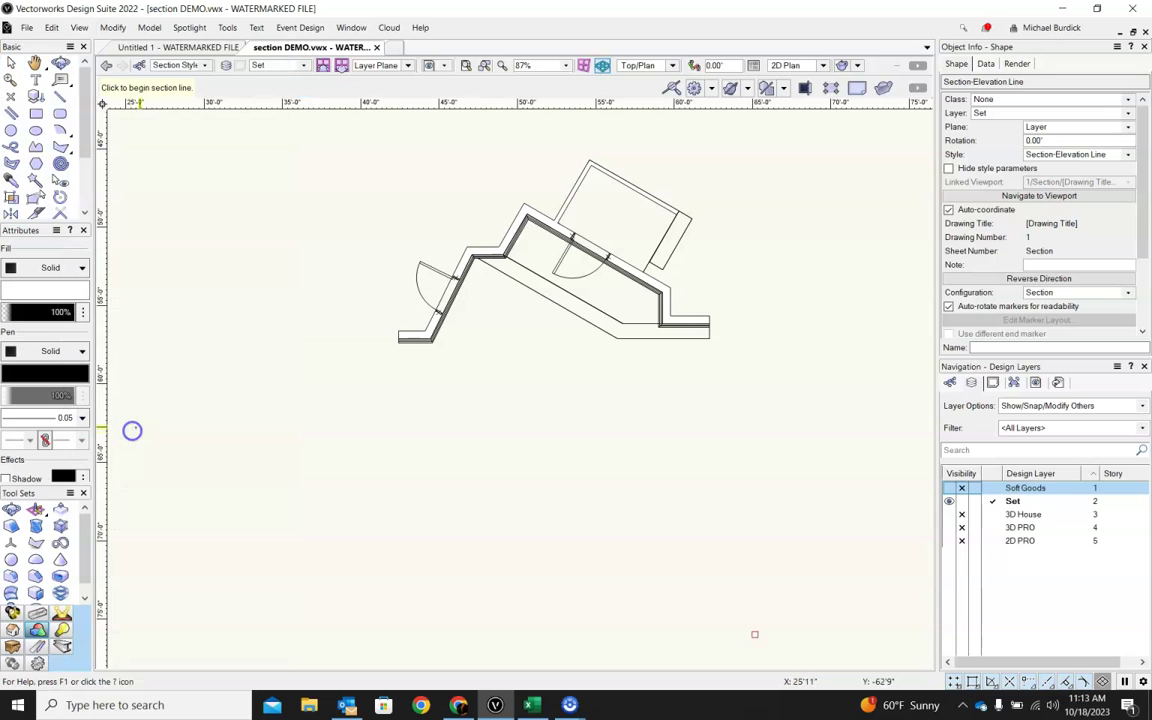
scroll(417, 357, "up", 2)
left_click(385, 235)
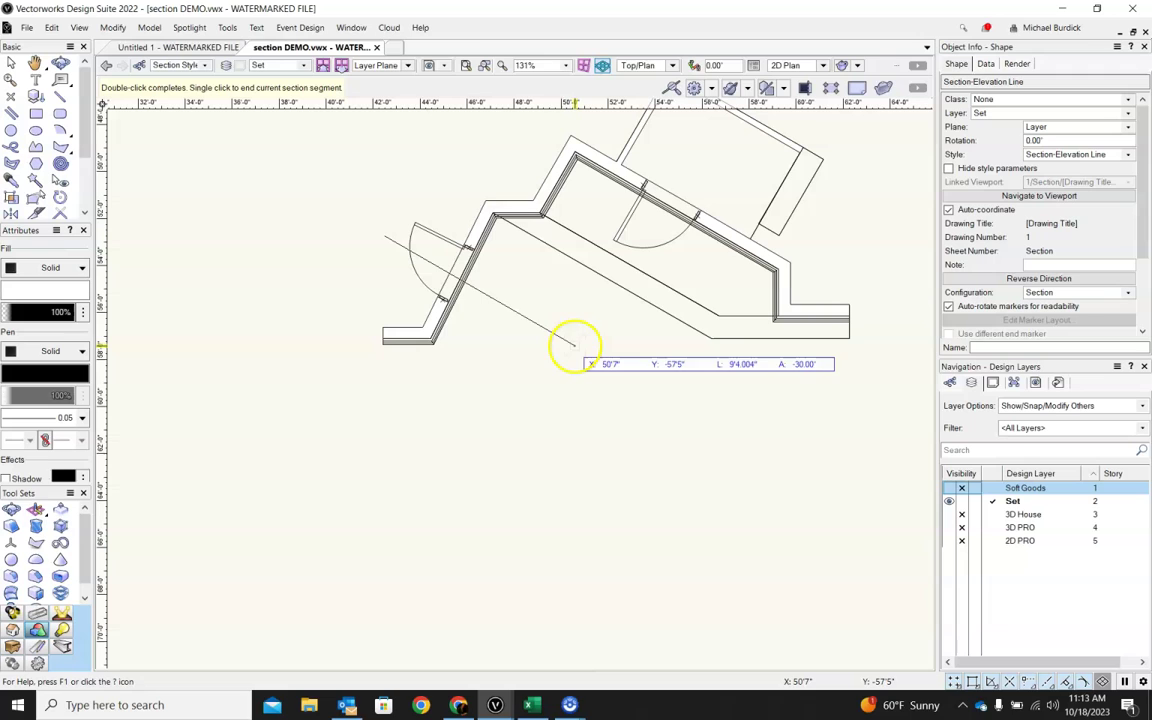
left_click(536, 324)
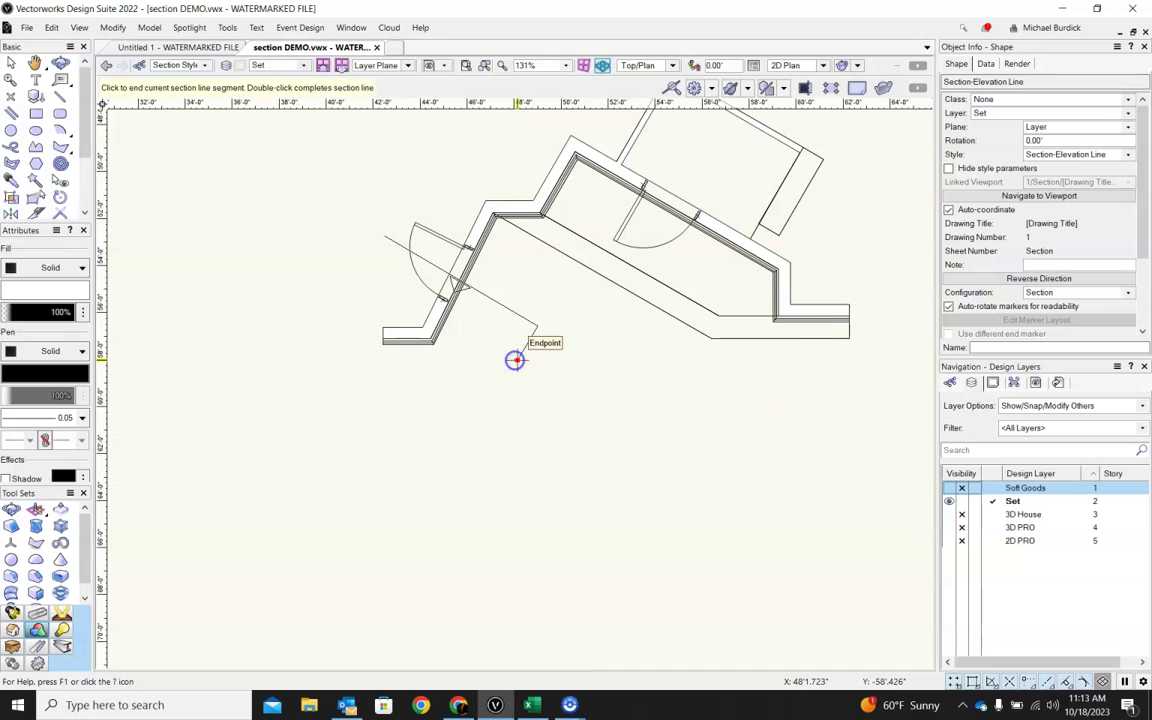
left_click(514, 360)
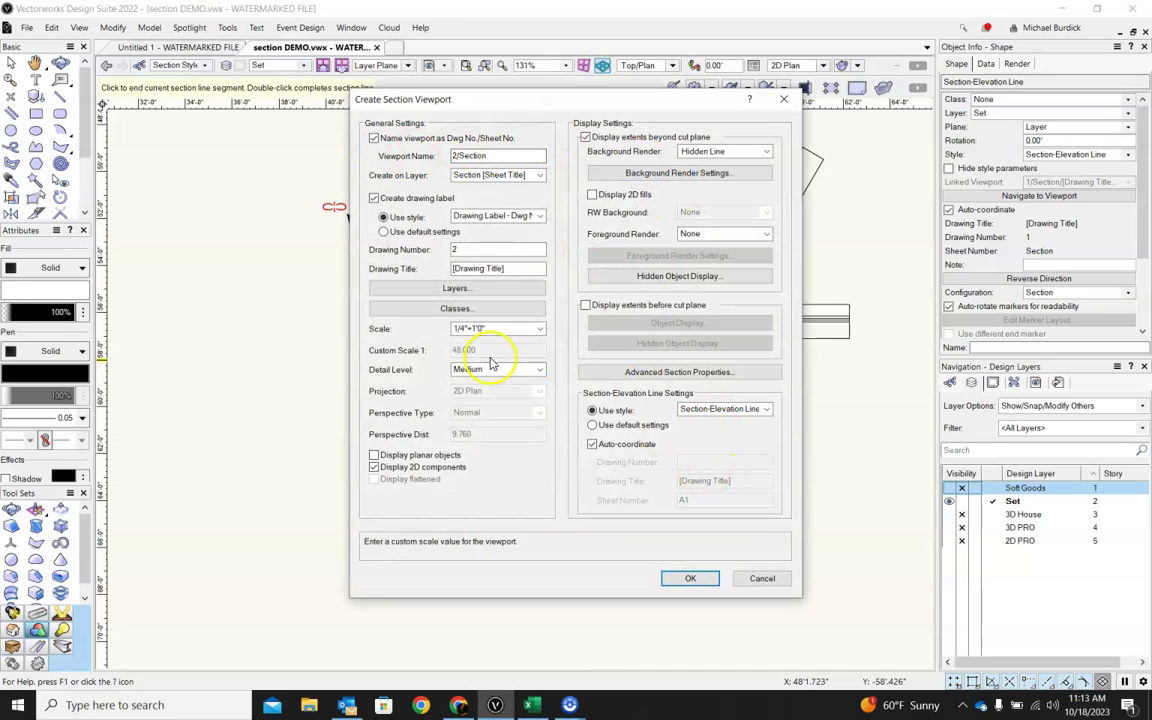
left_click(709, 579)
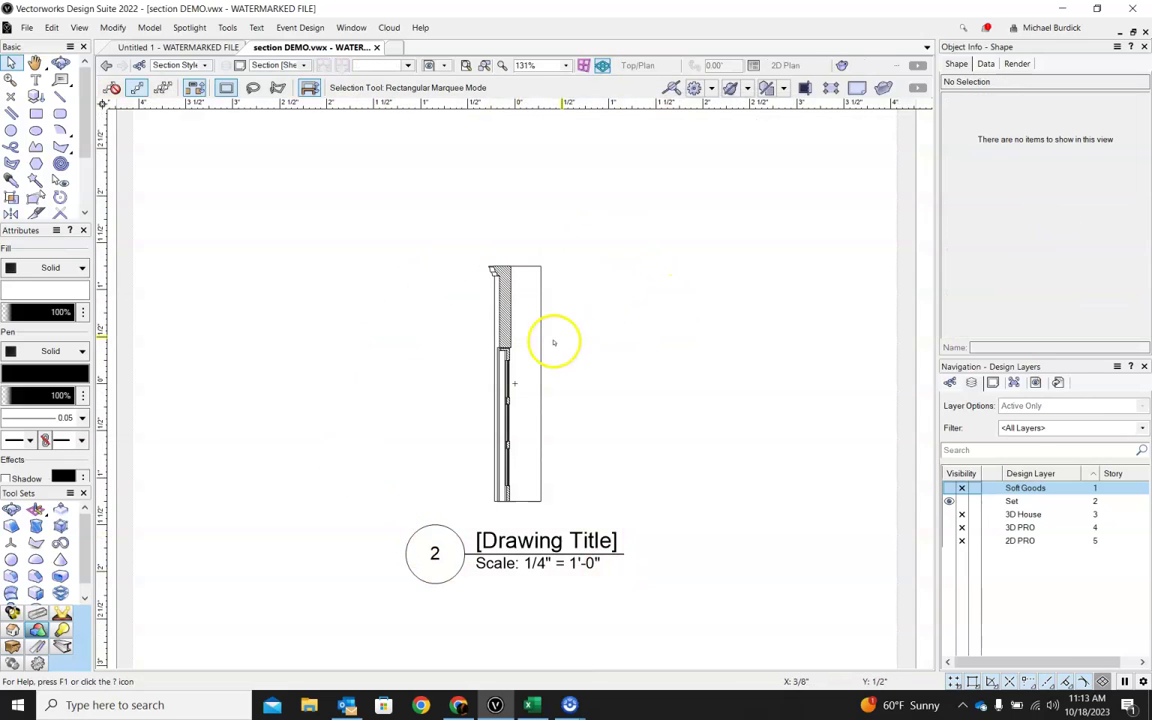
- Zoom in and out to examine viewport 2's narrow cut through the angled wall above the door
scroll(553, 342, "up", 4)
scroll(663, 288, "down", 3)
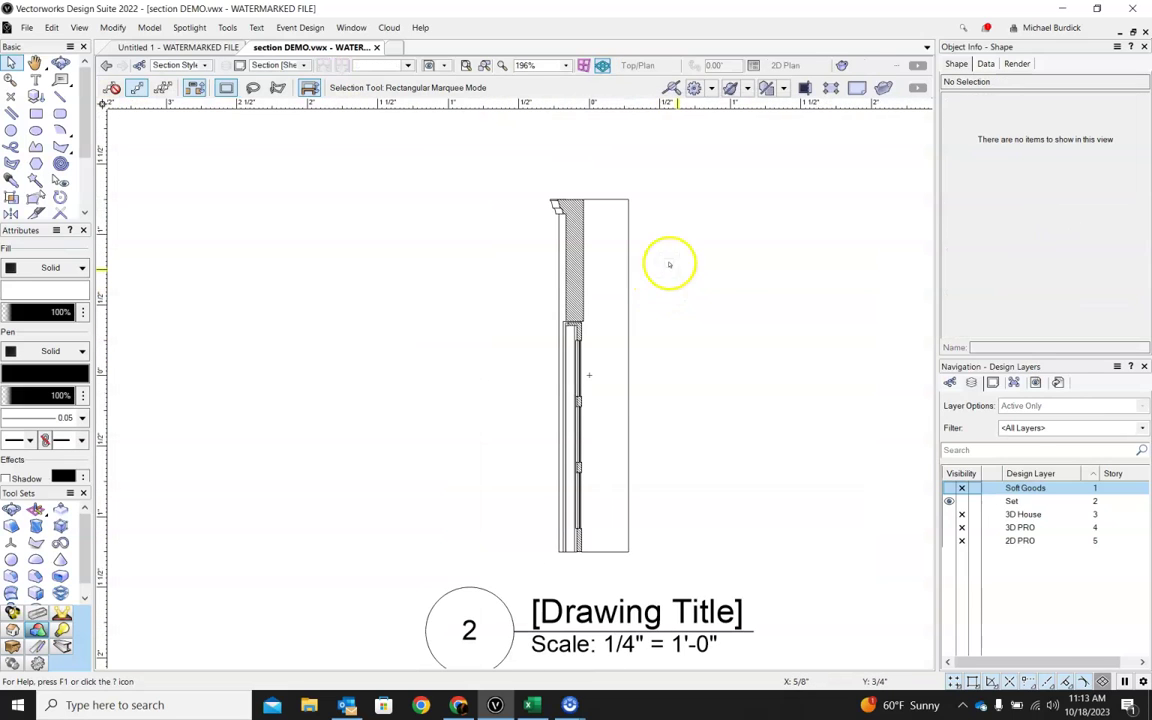
scroll(572, 541, "up", 1)
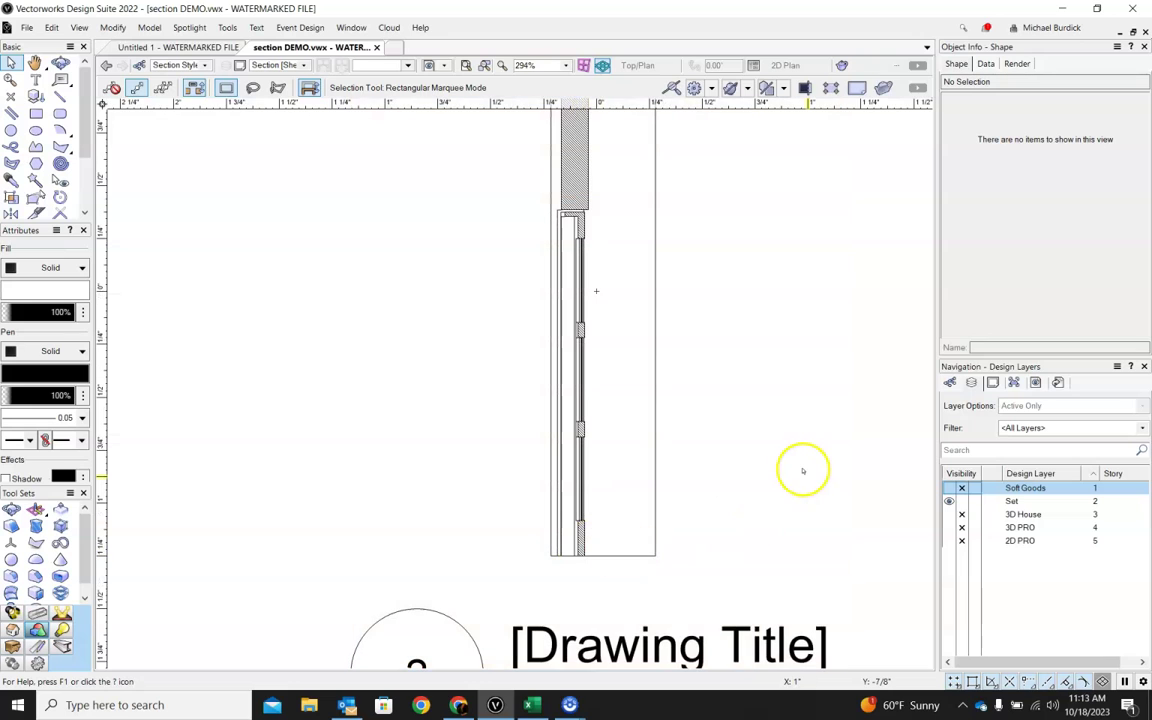
scroll(817, 473, "down", 1)
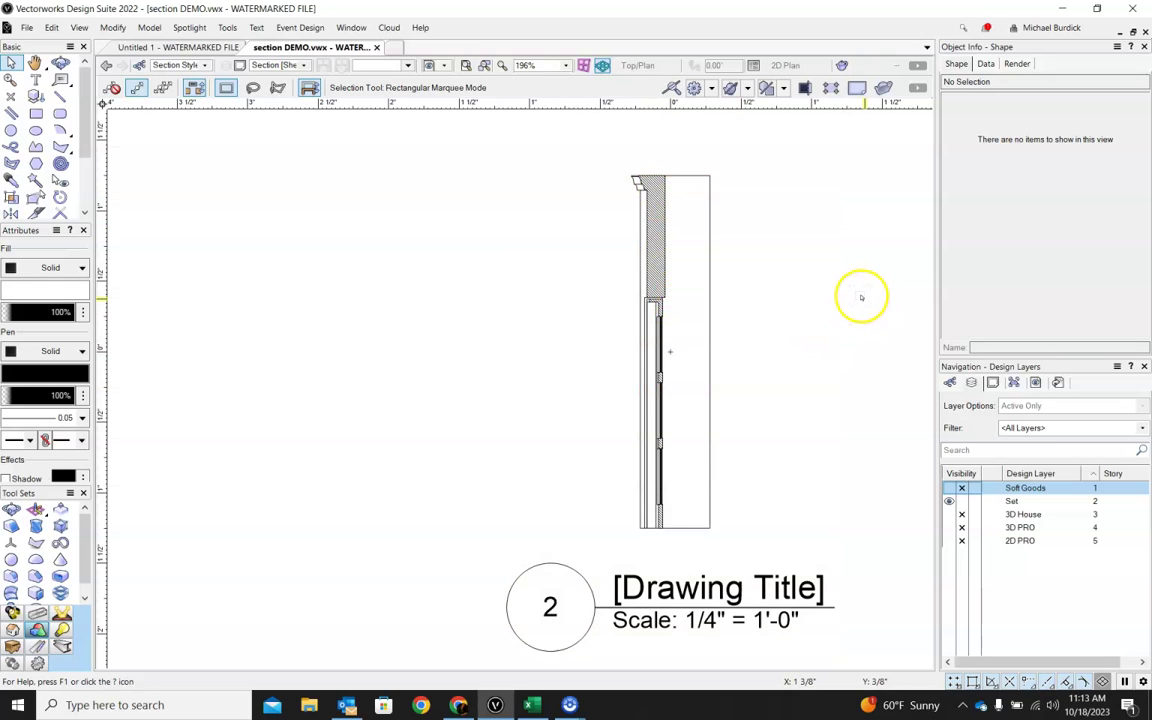
scroll(861, 297, "down", 2)
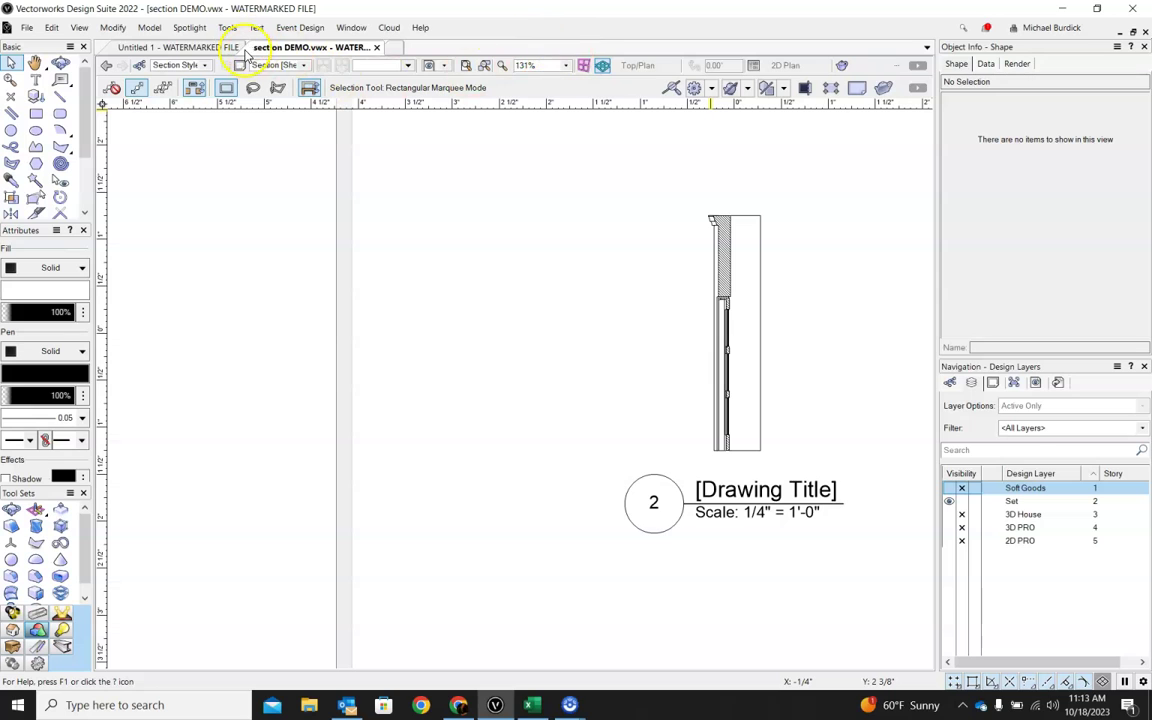
- Make Set the active design layer and select the long wall with the door
left_click(995, 500)
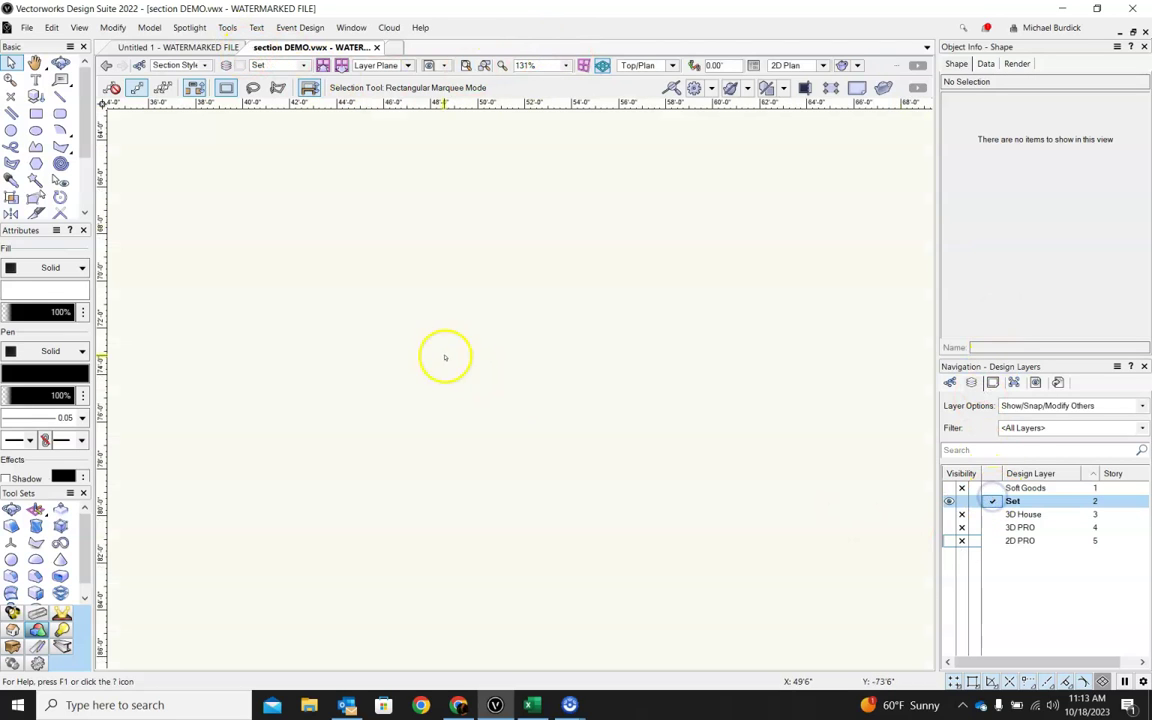
scroll(445, 355, "down", 8)
scroll(527, 386, "up", 6)
scroll(535, 327, "up", 4)
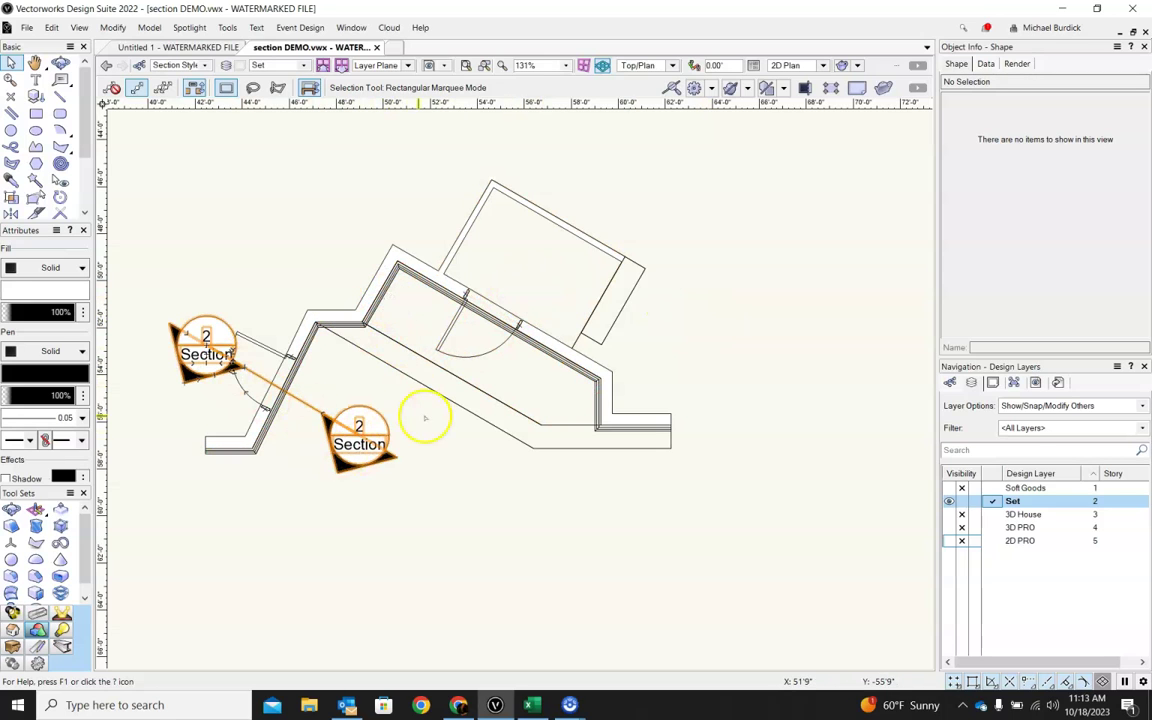
left_click(433, 268)
- Orbit the door wall in 3D, check it in Front view, then return to Top/Plan
middle_click_drag(501, 504, 547, 367, "shift")
middle_click_drag(635, 489, 620, 371, "shift")
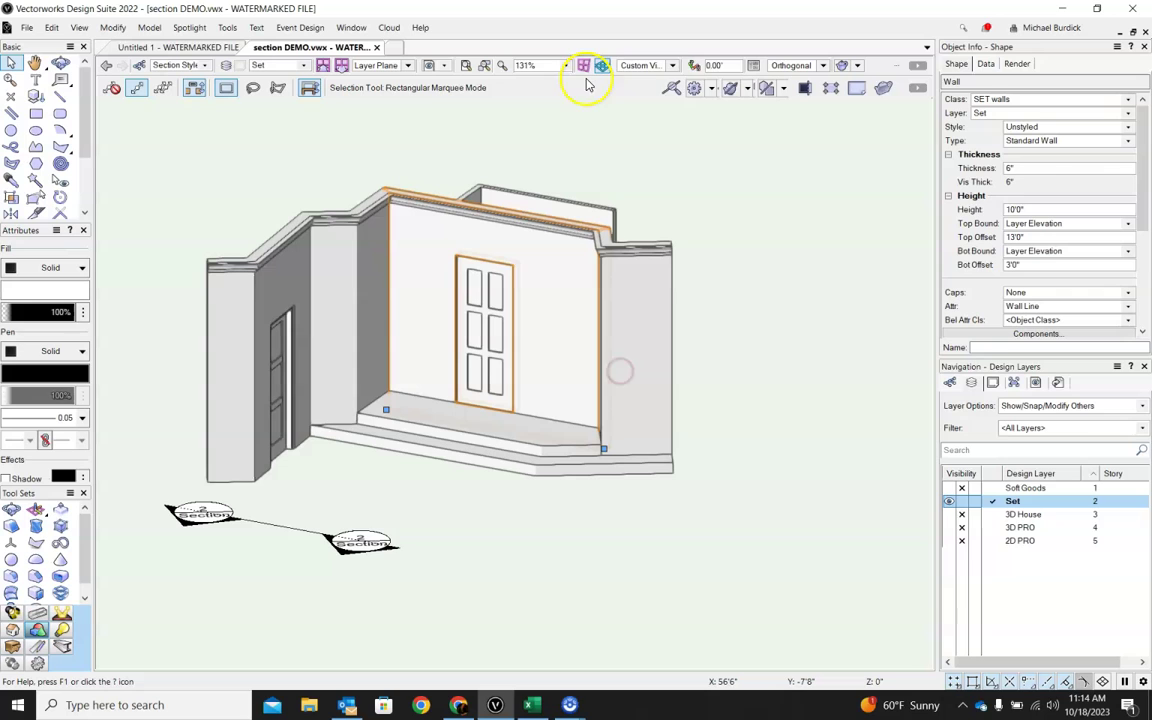
left_click(671, 66)
left_click(672, 113)
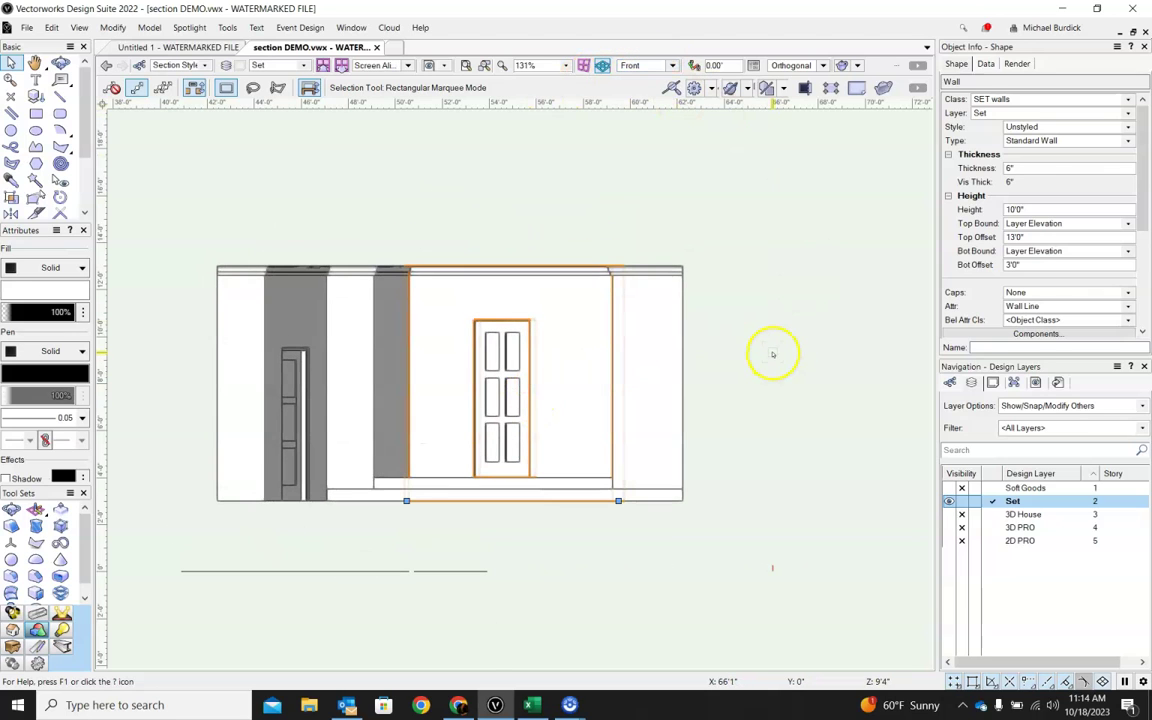
middle_click_drag(744, 354, 689, 411, "shift")
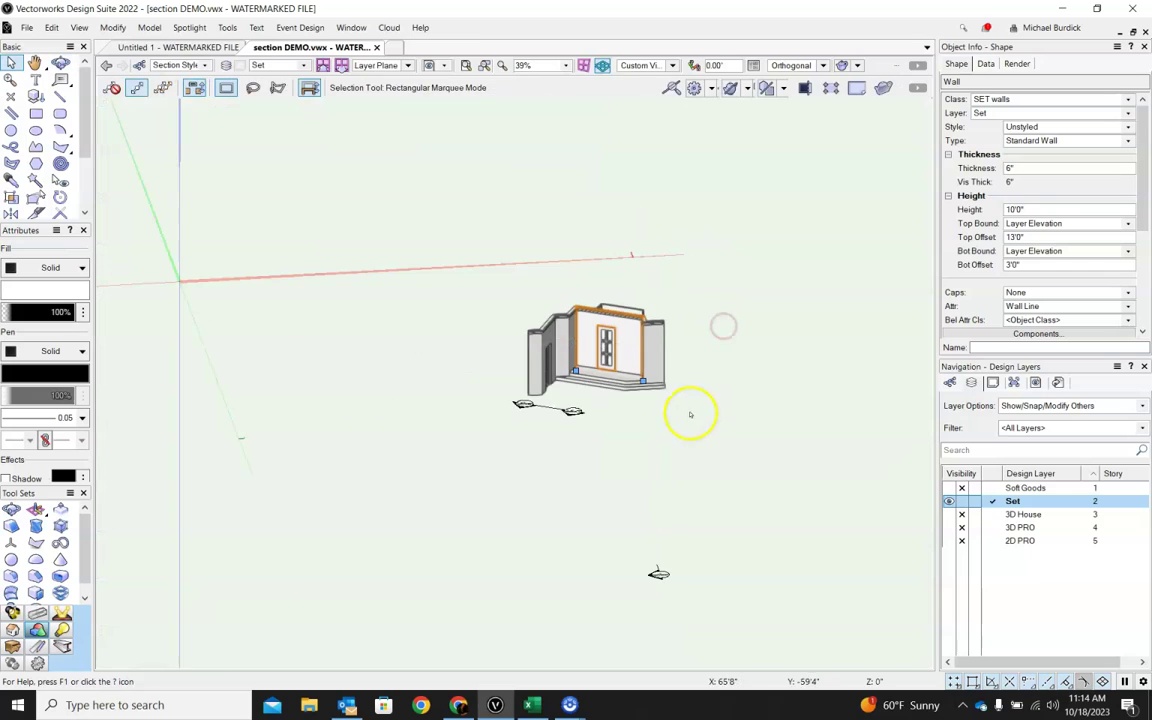
middle_click_drag(595, 283, 566, 303, "shift")
scroll(520, 267, "up", 5)
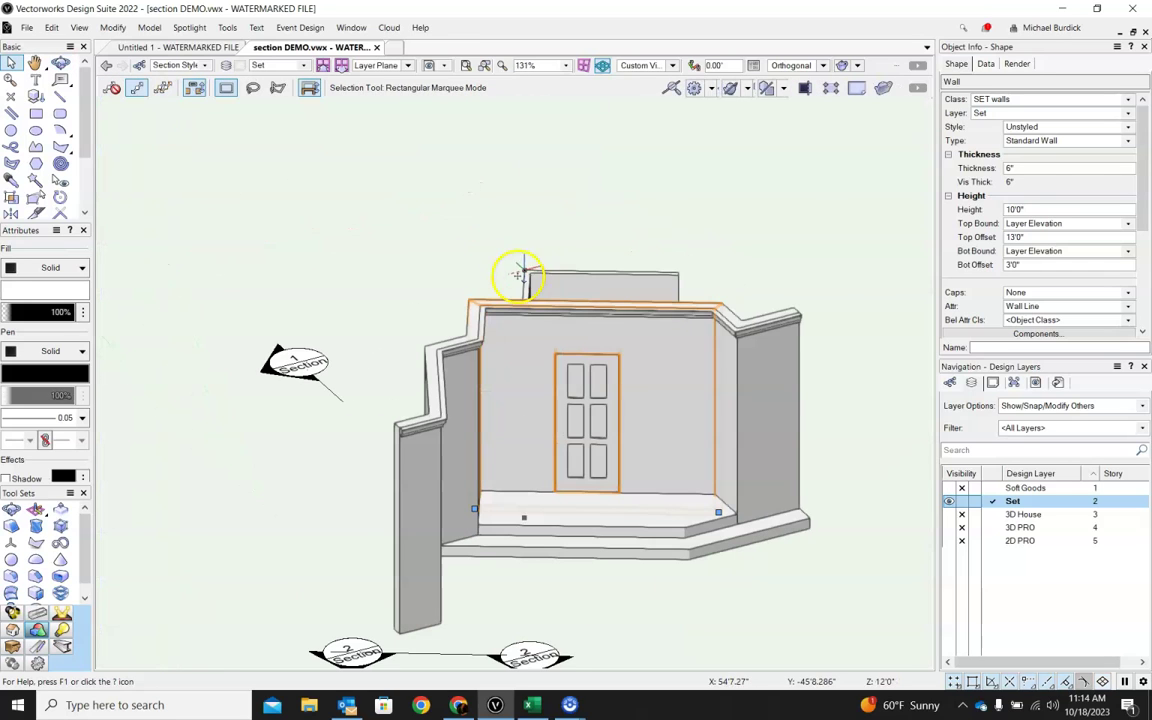
left_click(673, 66)
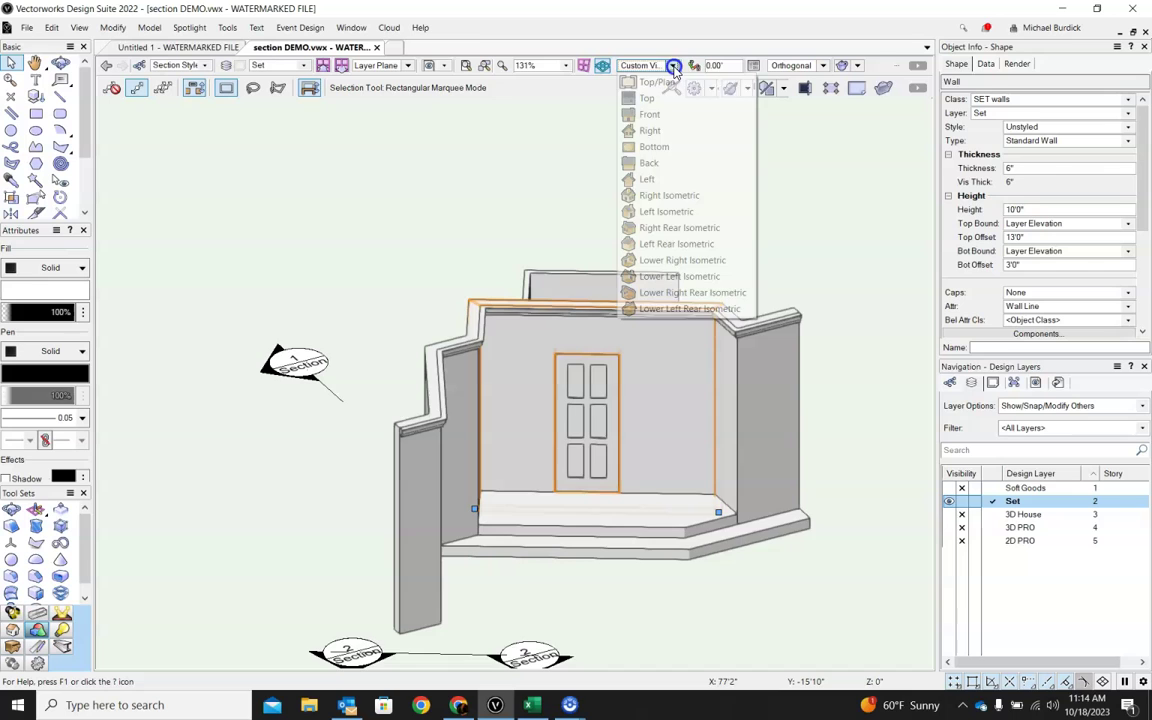
left_click(672, 81)
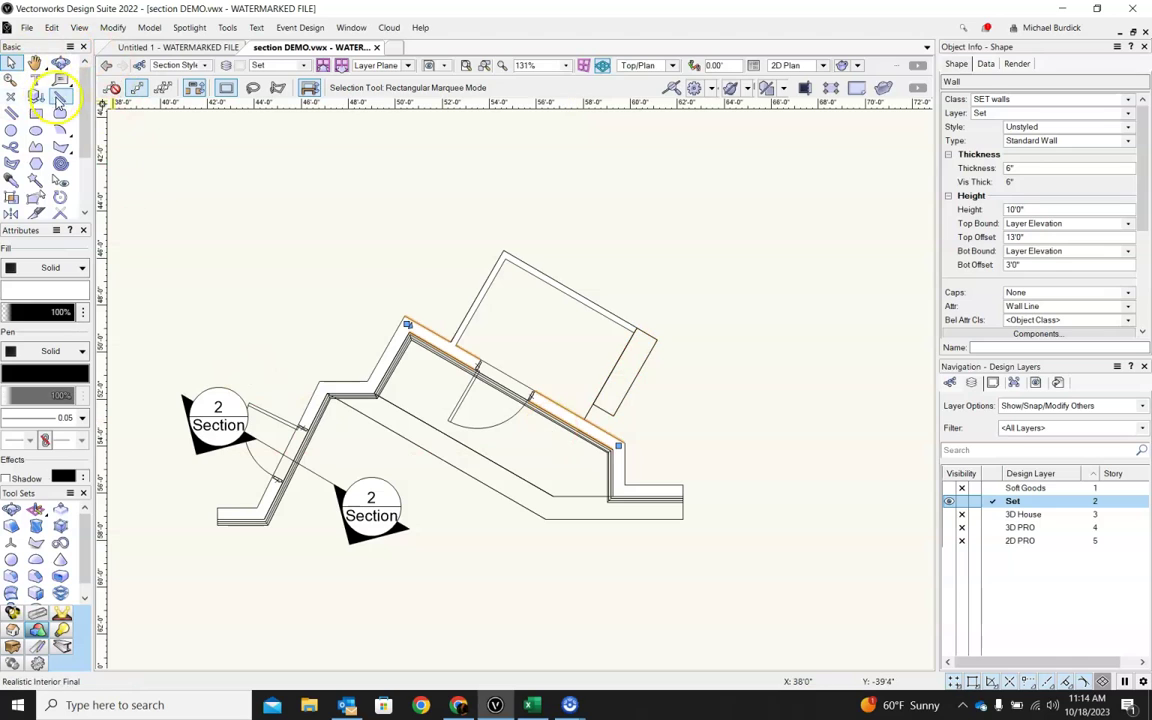
- Draw section line 3 between the angled door wall's endpoints and set its viewing direction
left_click(79, 27)
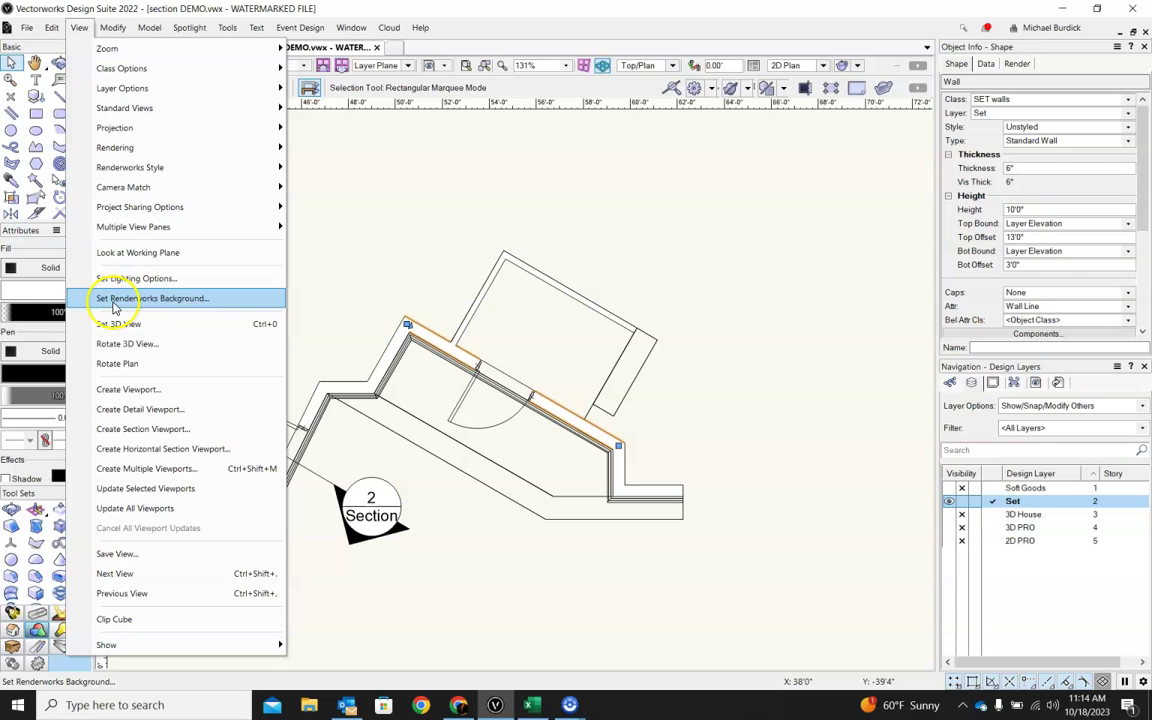
left_click(121, 428)
scroll(440, 318, "up", 2)
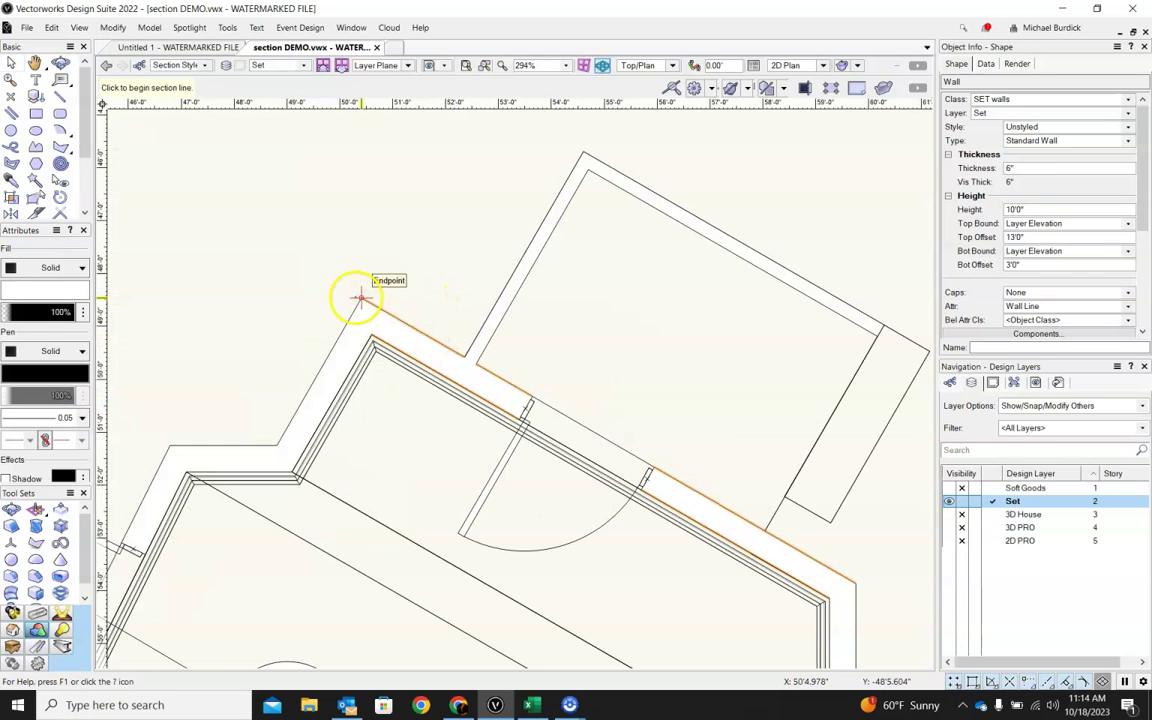
left_click(360, 299)
scroll(478, 350, "down", 1)
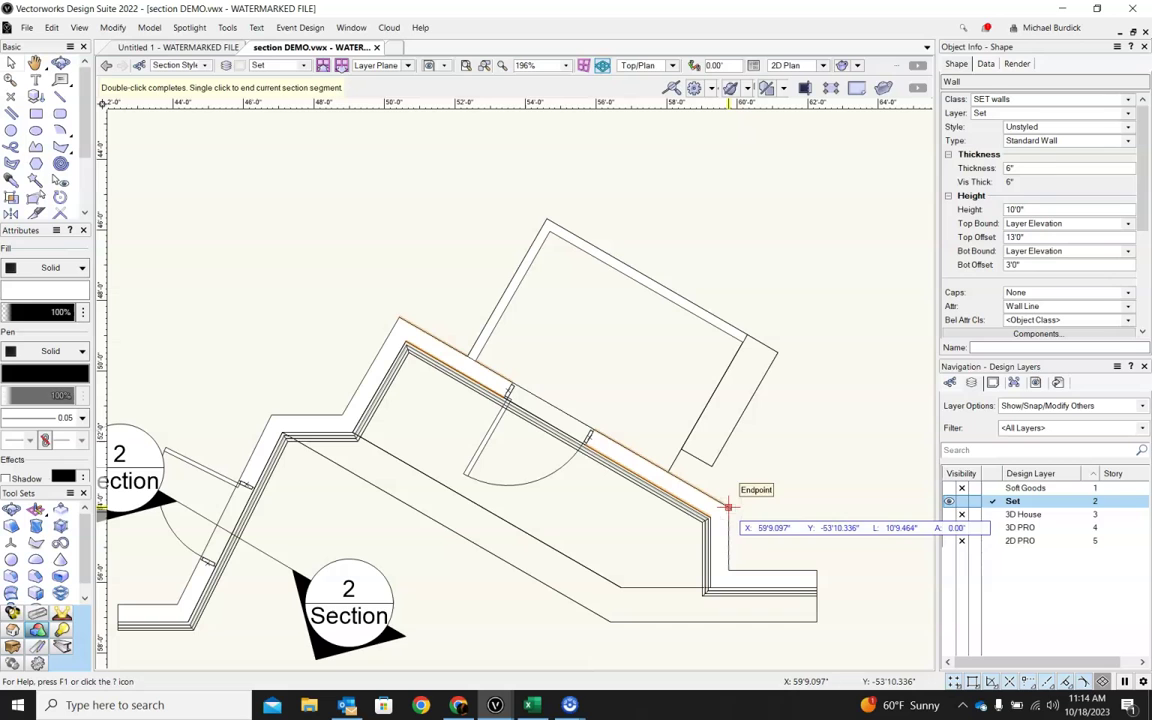
left_click(728, 507)
left_click(694, 408)
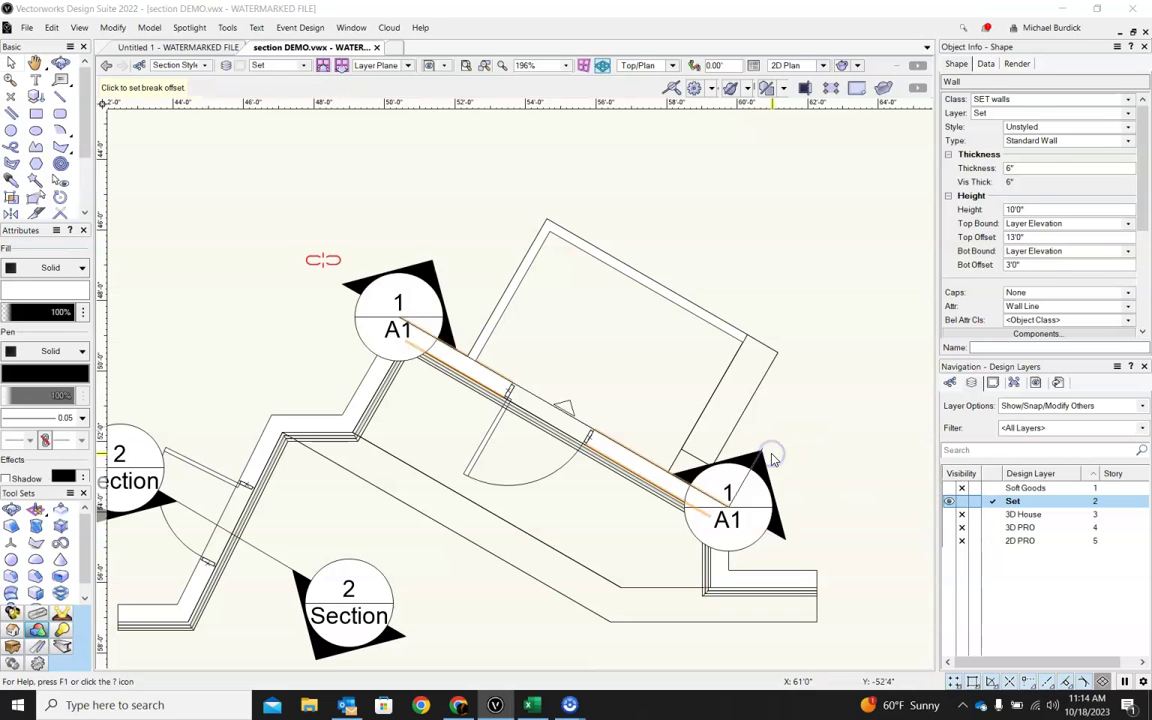
- Confirm section viewport 3, reactivate the Set layer, and nudge its section line down-left into the room
left_click(690, 578)
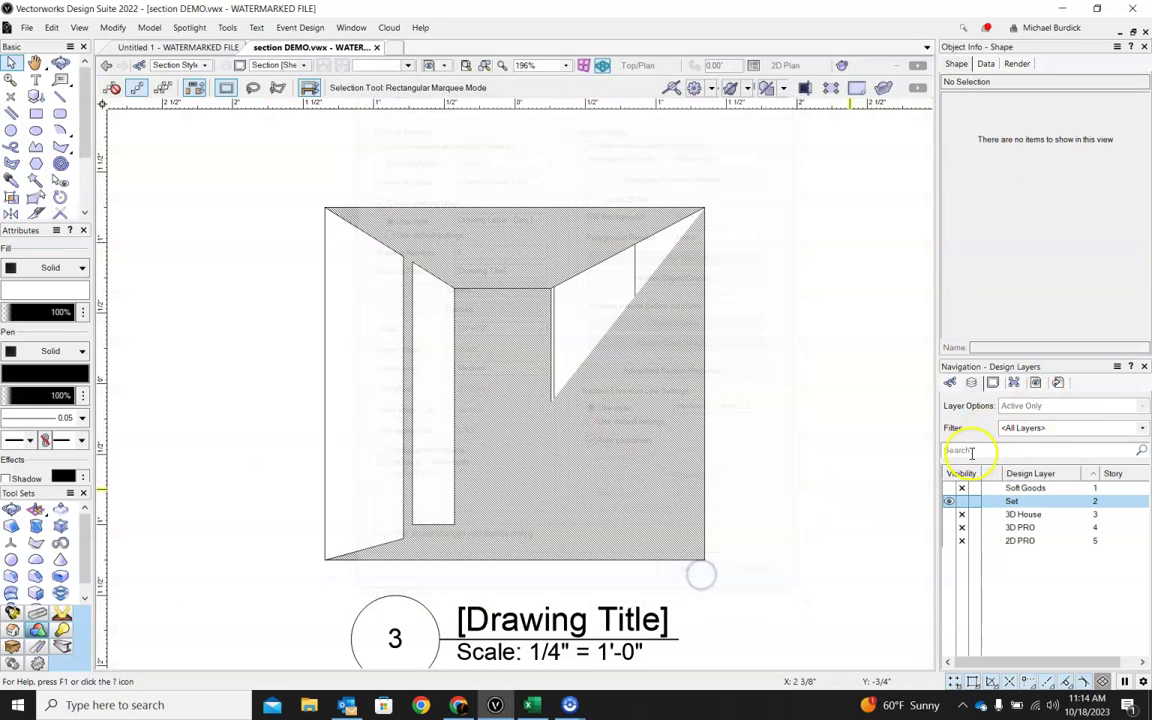
scroll(731, 355, "down", 2)
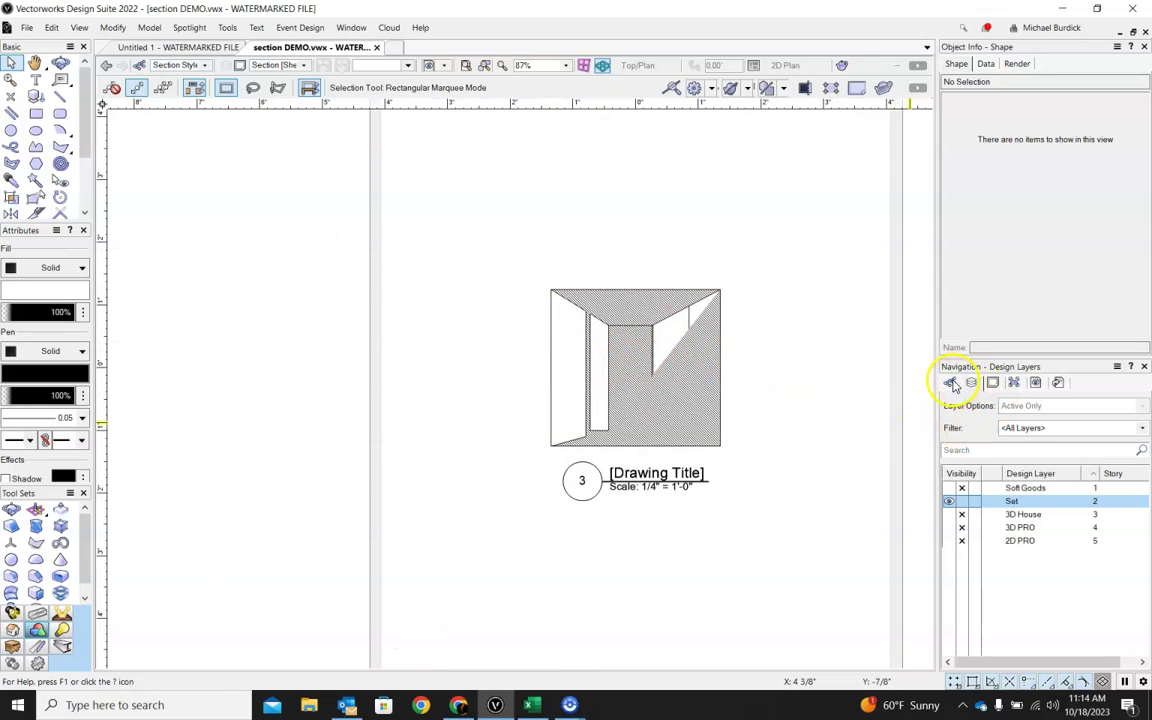
left_click(993, 501)
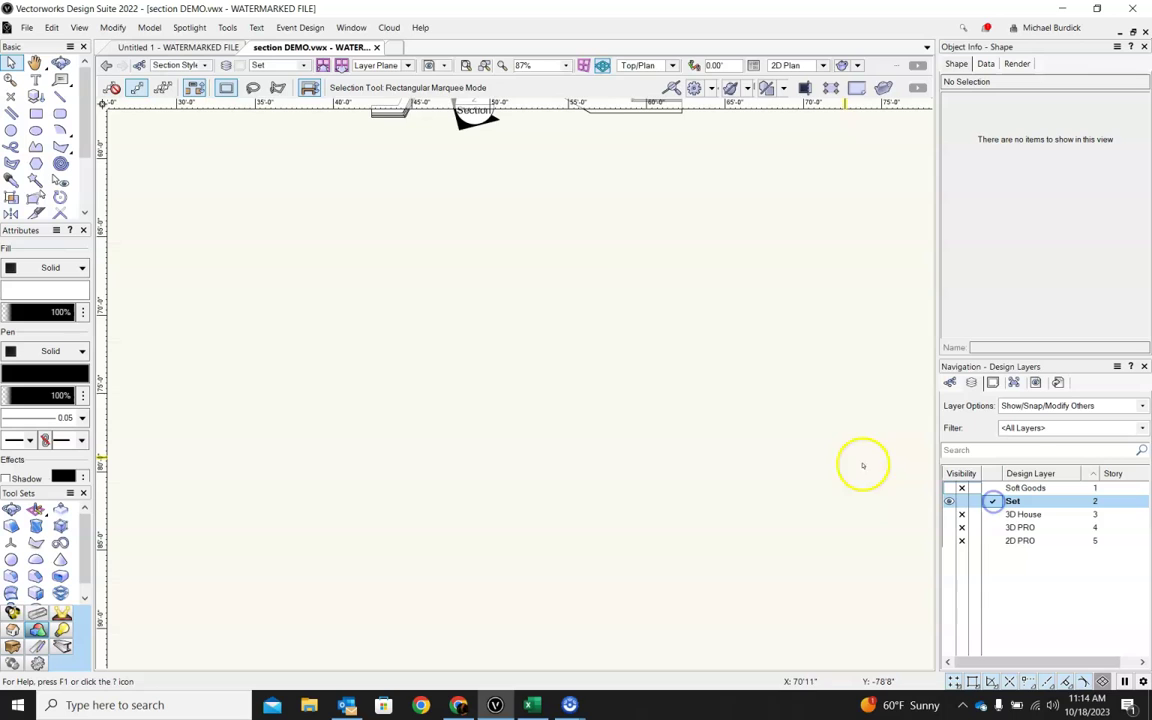
scroll(695, 275, "up", 2)
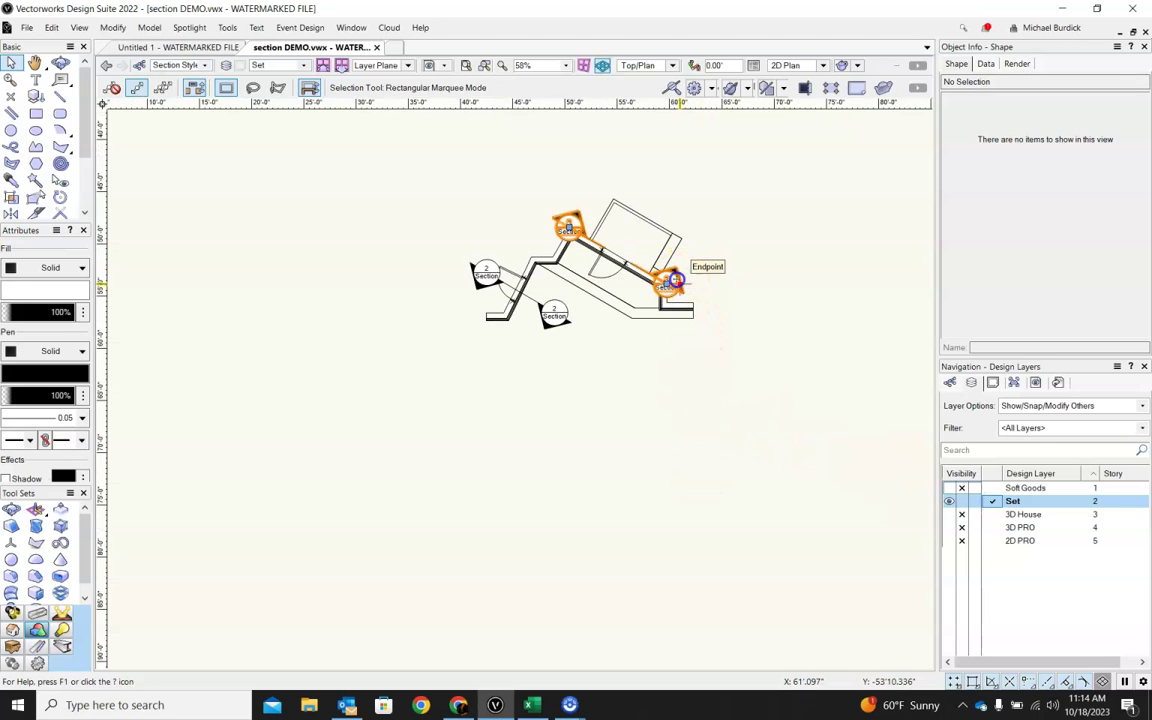
left_click_drag(674, 285, 667, 301)
scroll(612, 250, "up", 3)
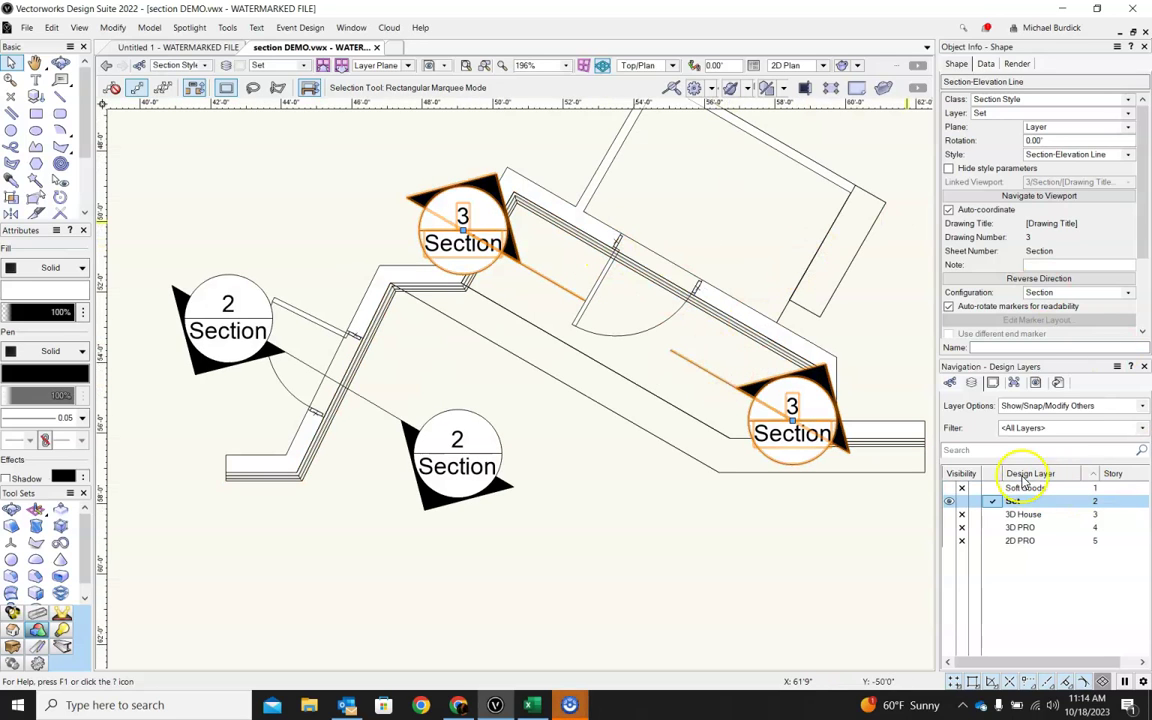
- On the Section sheet layer, select viewport 3 and update it
left_click(969, 383)
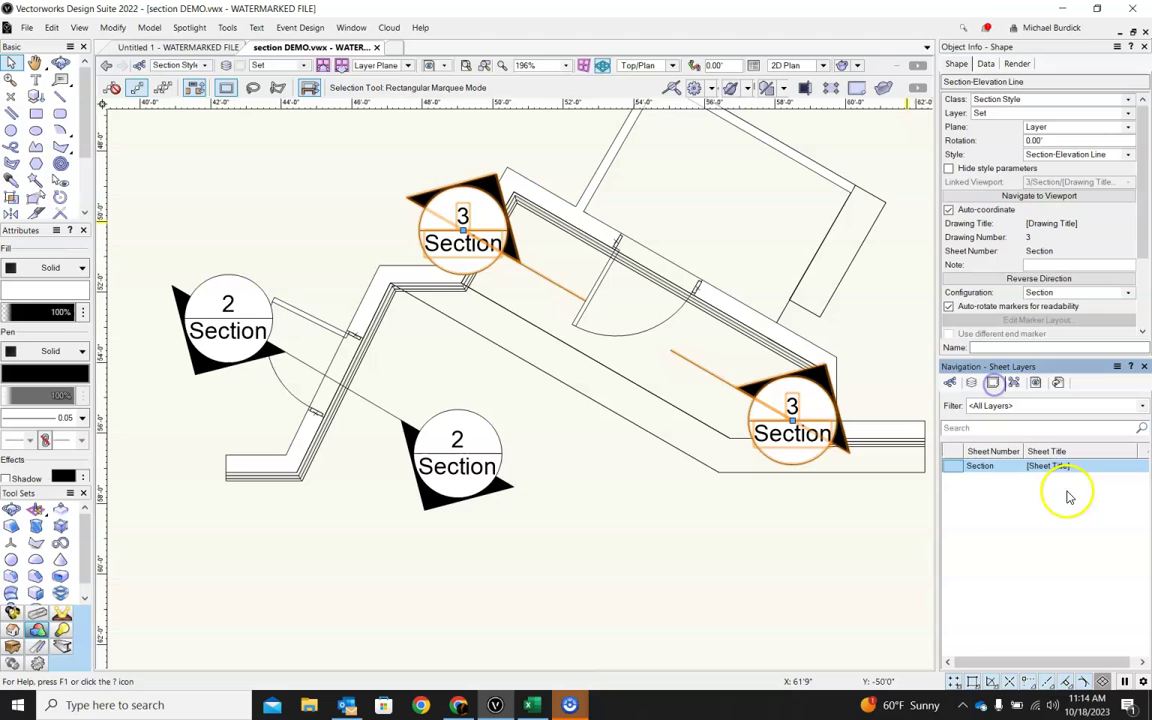
left_click(955, 467)
scroll(638, 483, "down", 5)
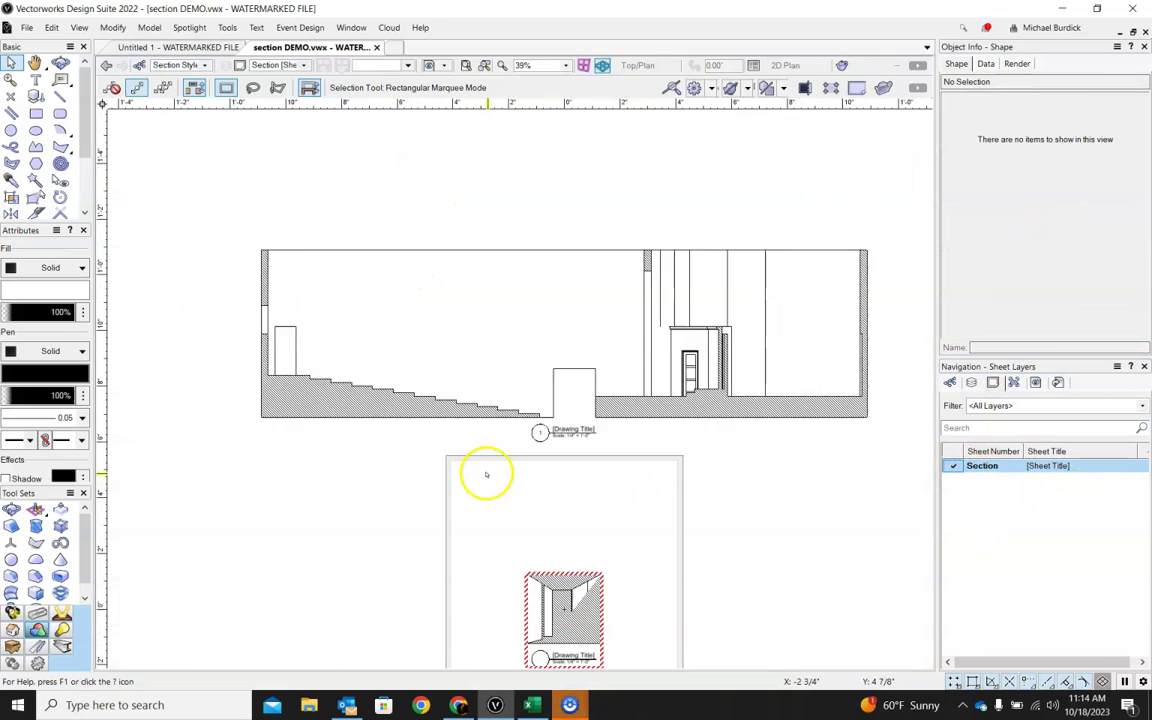
left_click(563, 566)
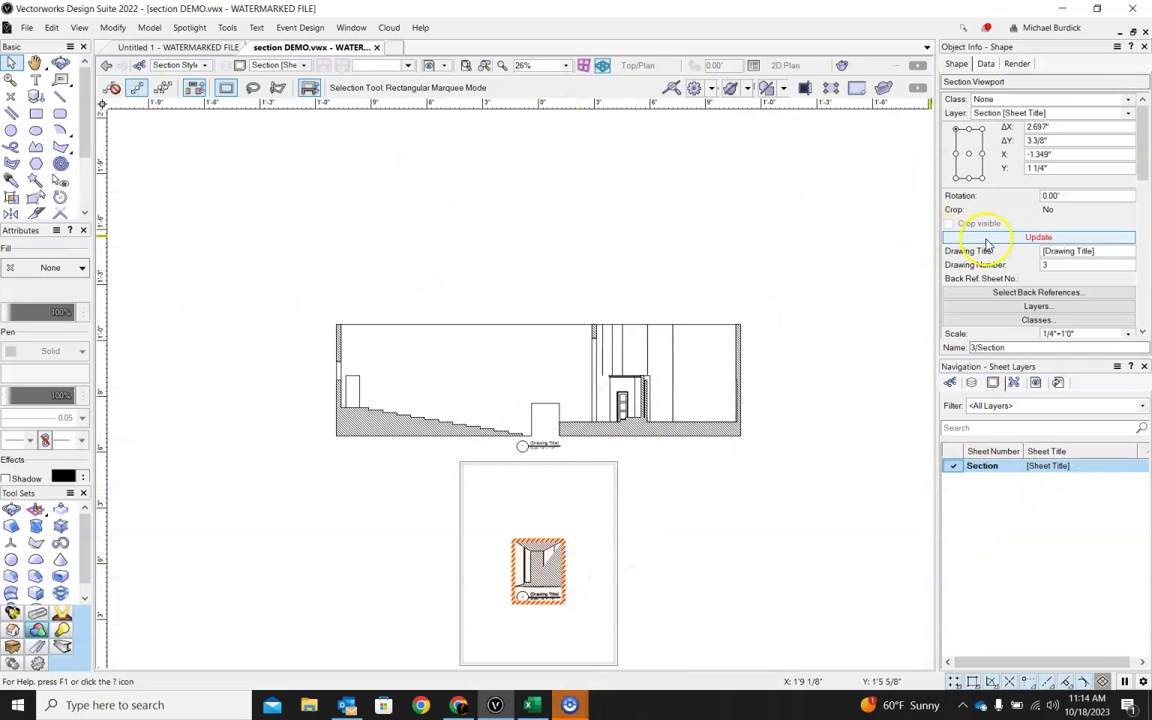
left_click(1036, 237)
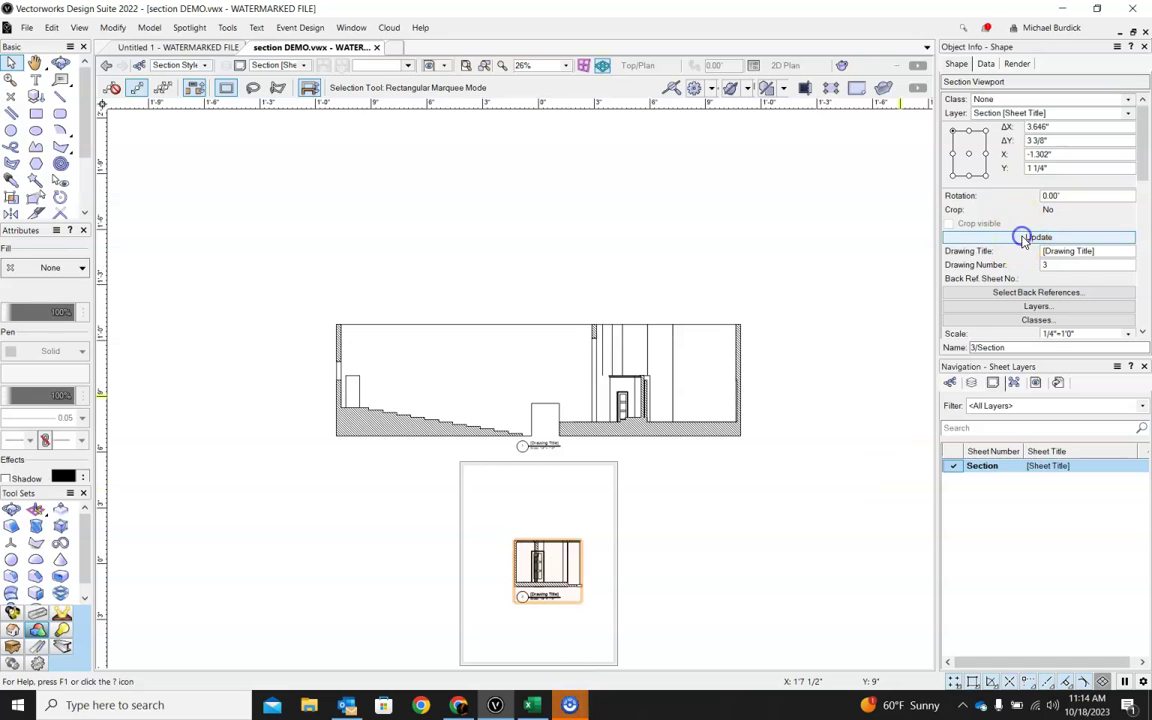
- Move viewport 3 to the right, clear of viewport 2, and zoom to it
scroll(620, 676, "up", 1)
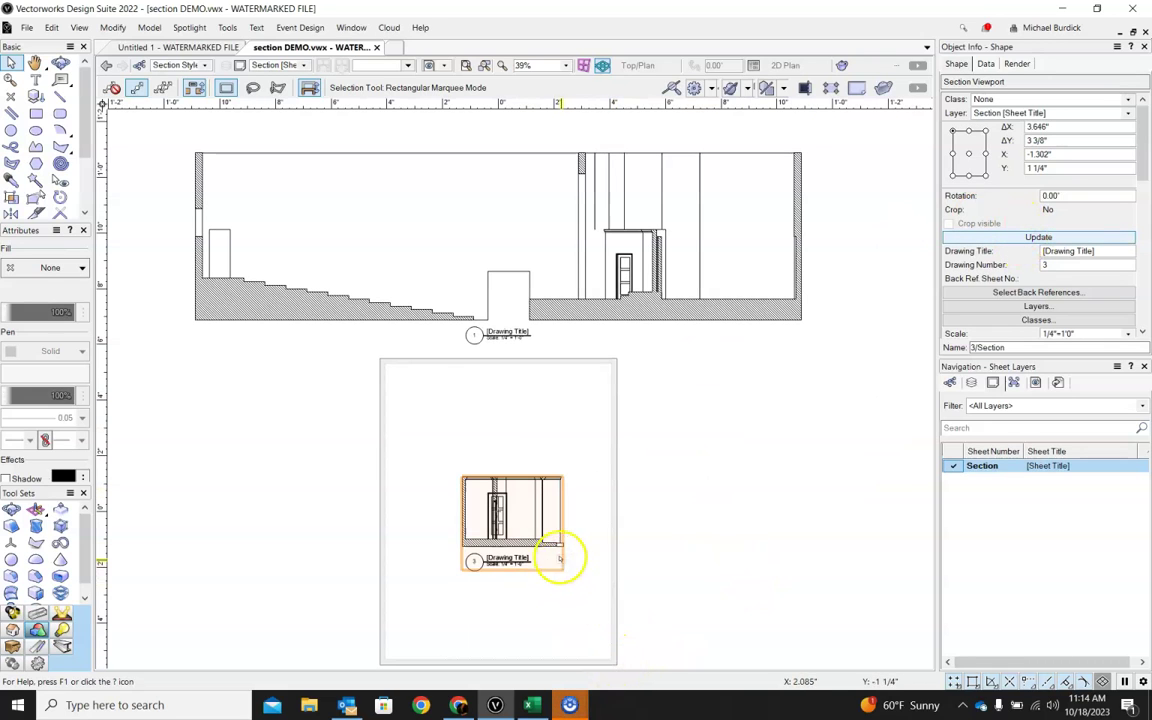
left_click_drag(560, 558, 750, 548)
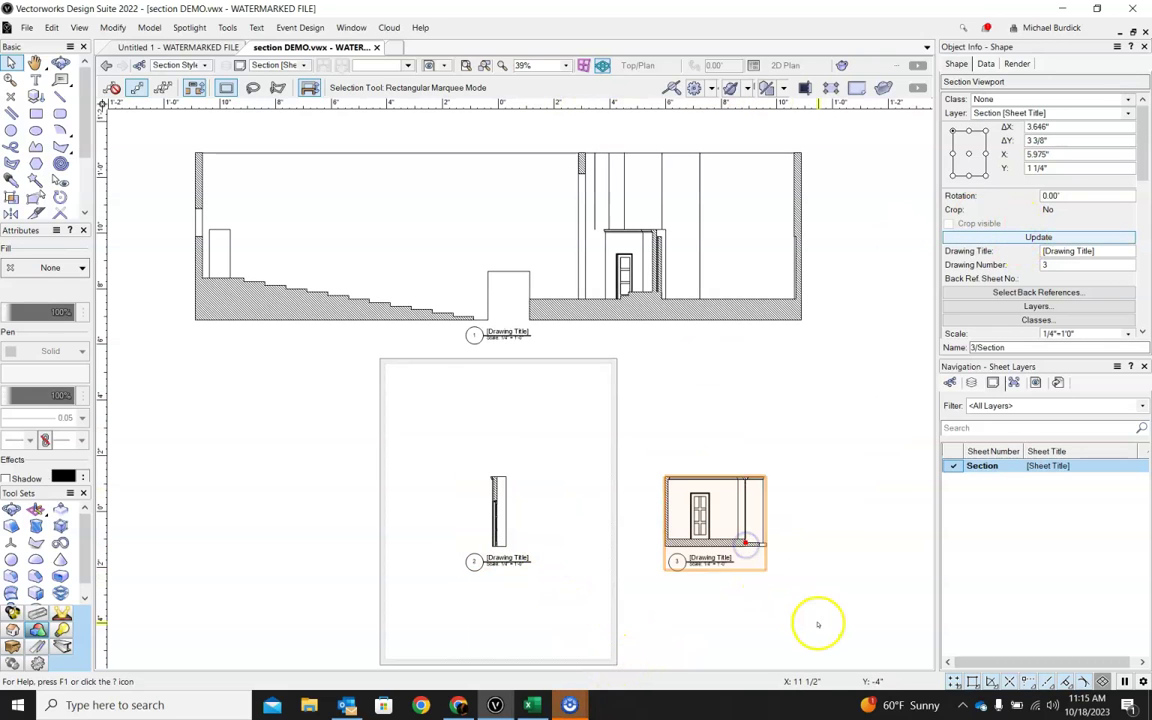
key("ctrl+4")
left_click(786, 545)
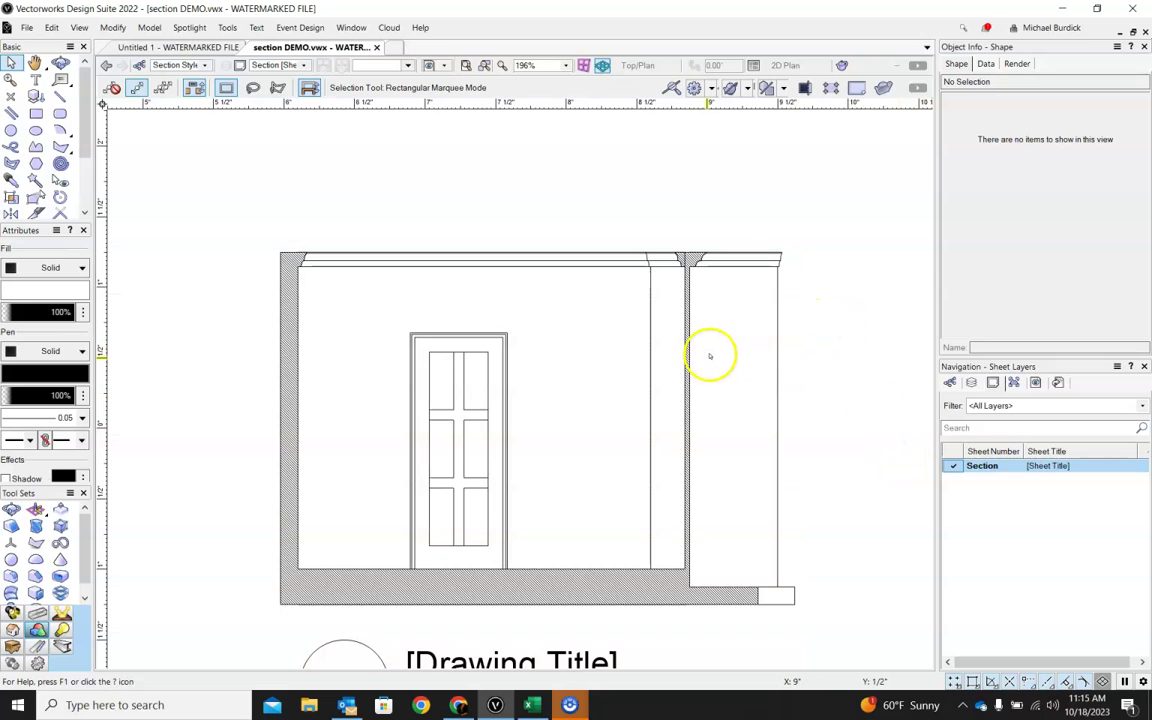
- Edit viewport 3's crop, drawing a rectangle around the wall from top-left to bottom-right
left_click(774, 344)
right_click(774, 344)
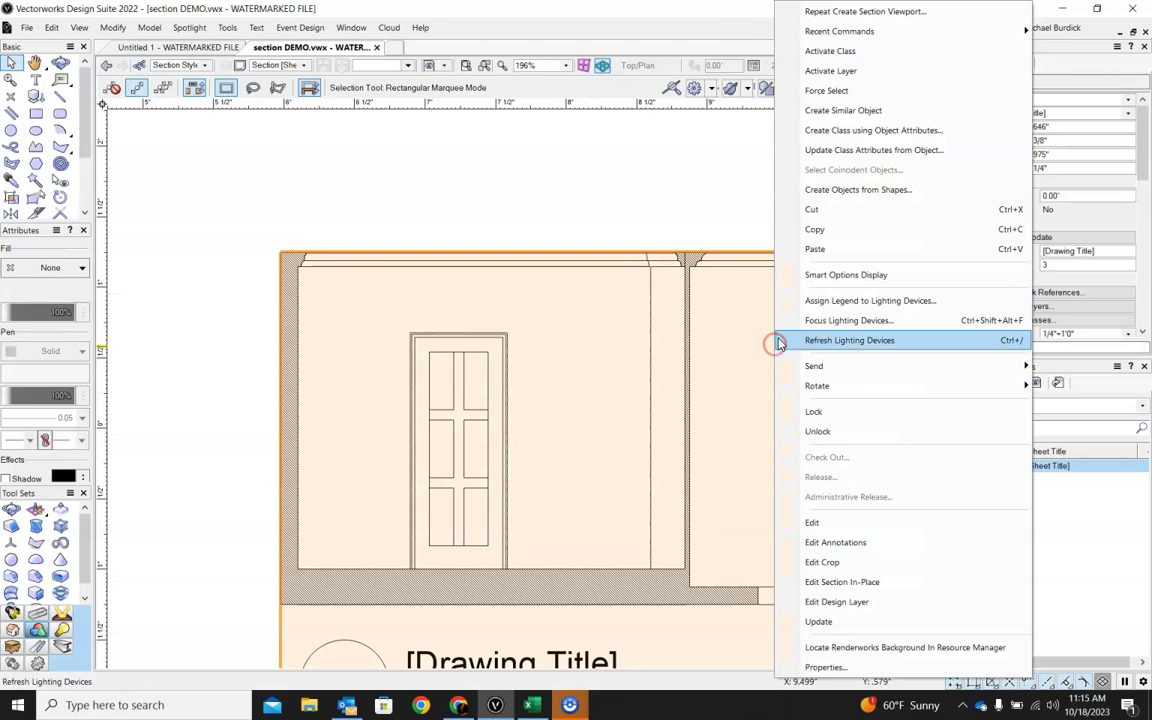
left_click(845, 562)
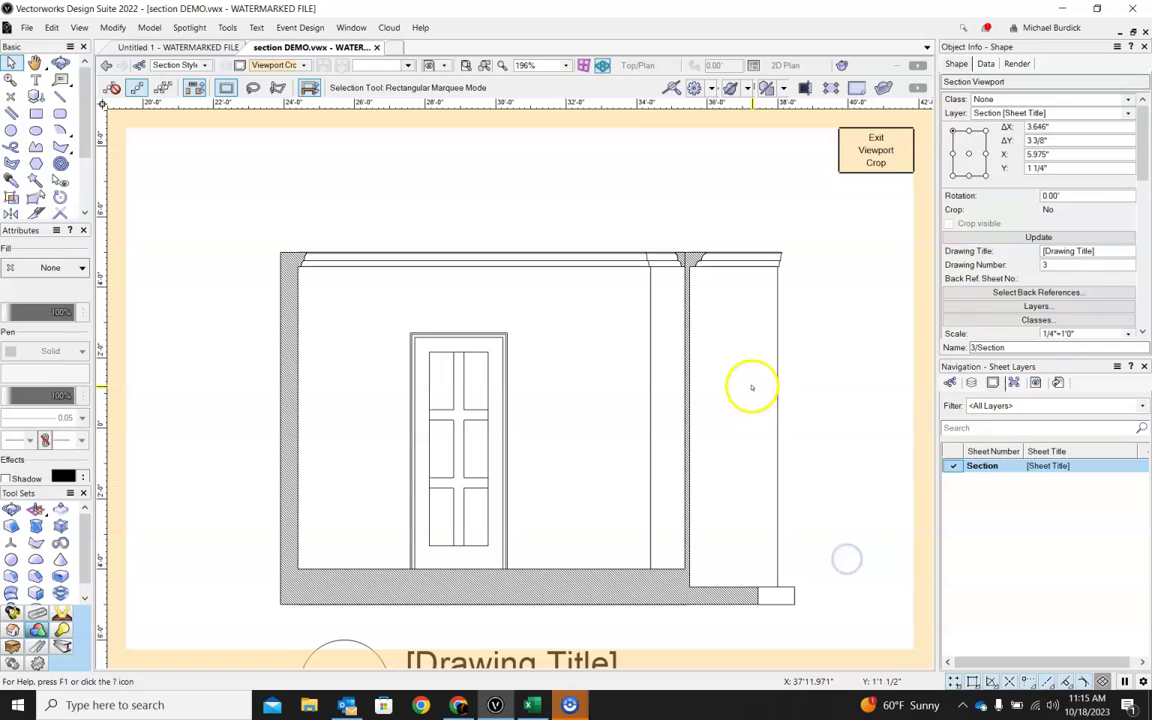
left_click(36, 113)
left_click(275, 250)
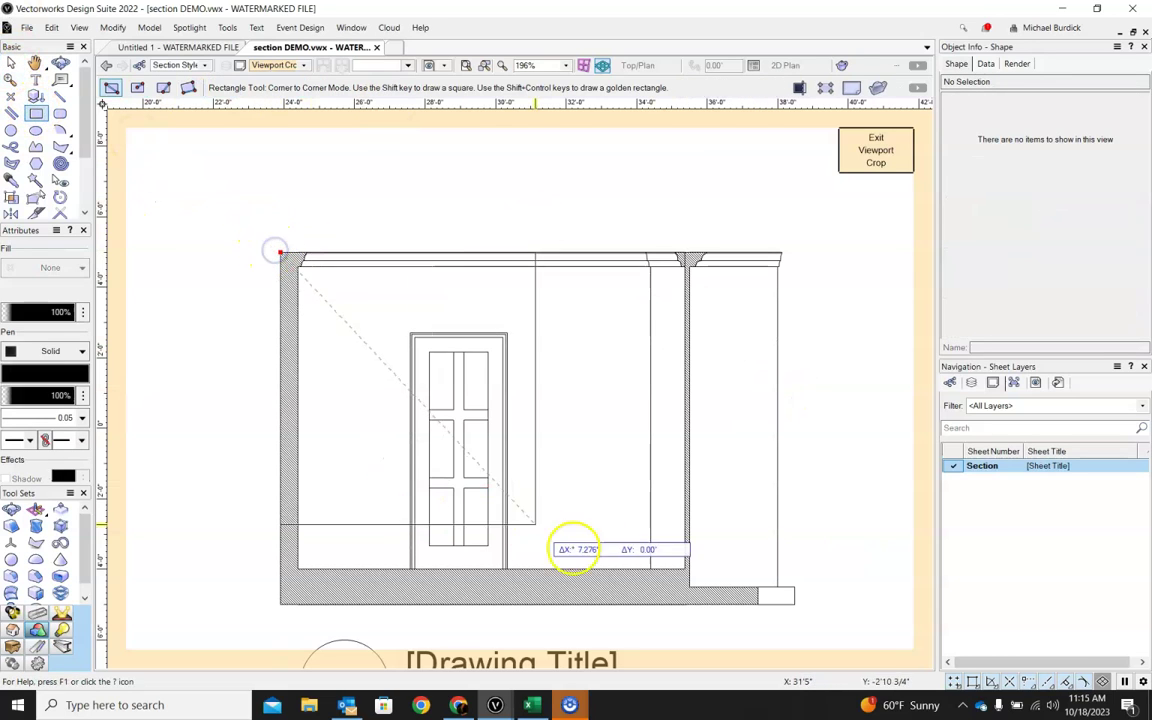
left_click(686, 603)
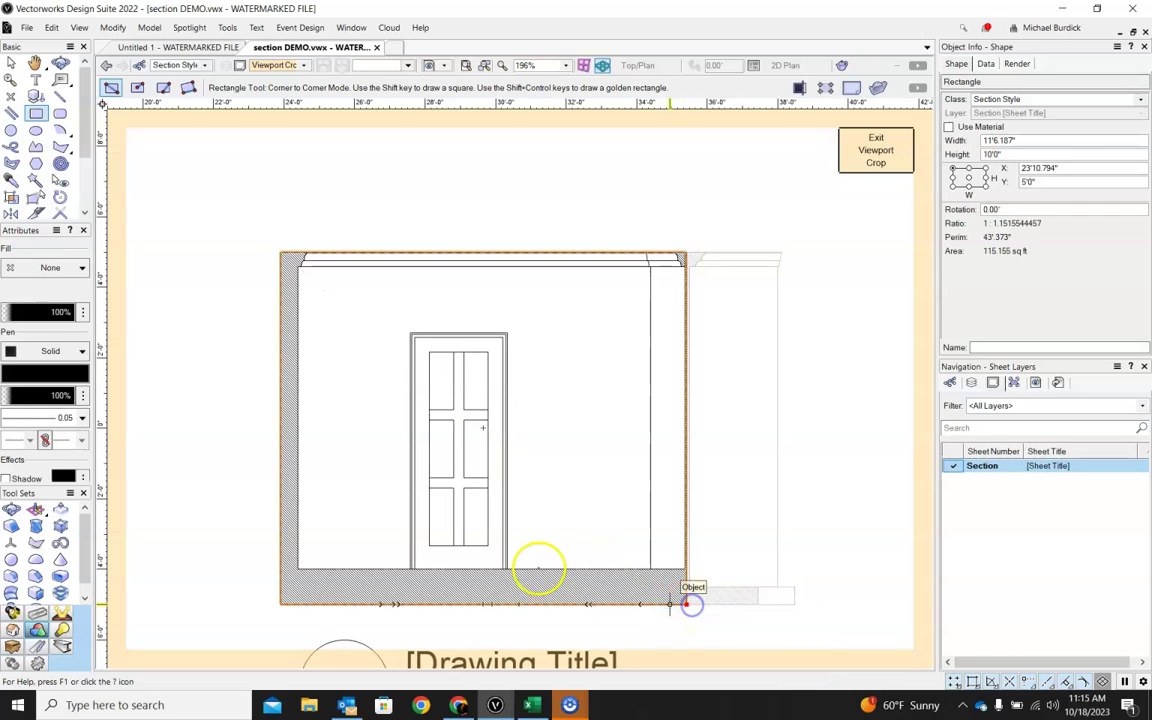
left_click(12, 64)
left_click(570, 207)
left_click(875, 152)
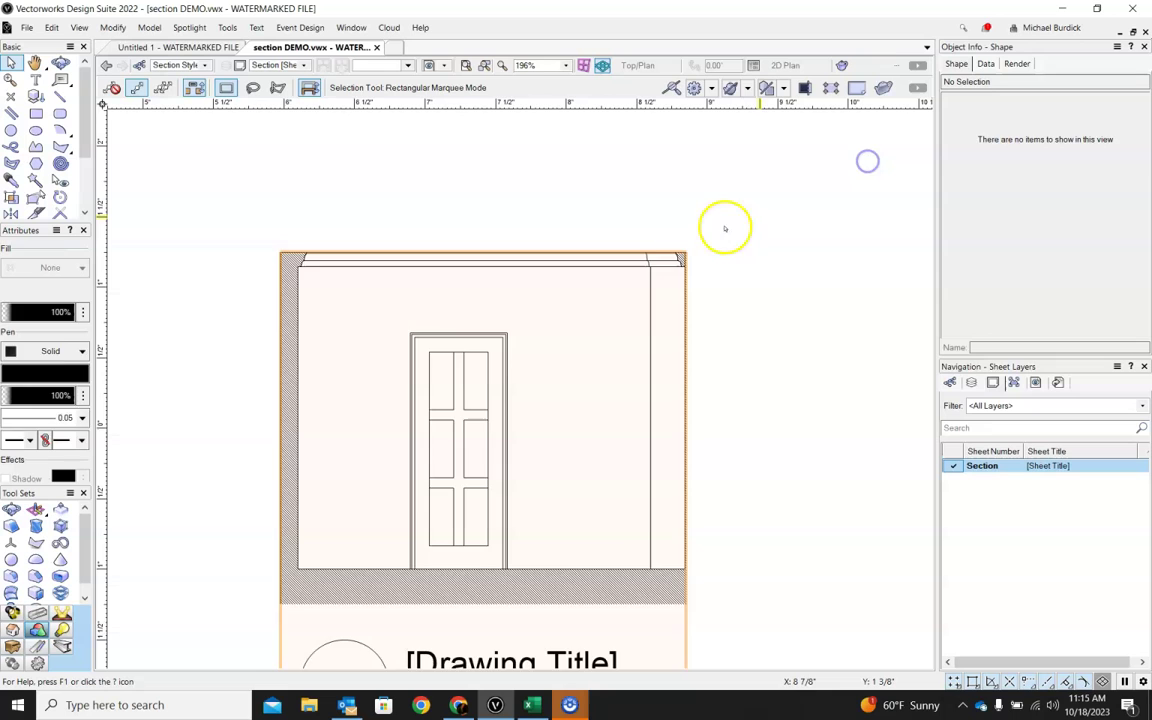
- Re-edit the crop and pull its right edge in to a 10'6" width
right_click(658, 343)
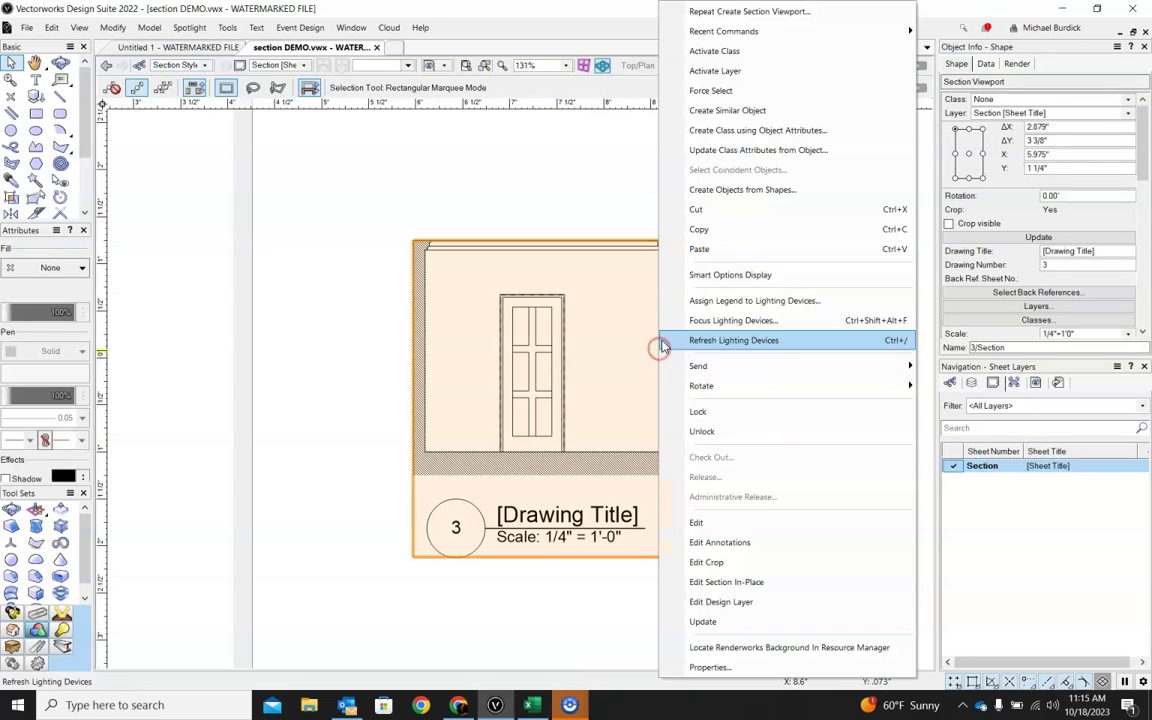
left_click(720, 562)
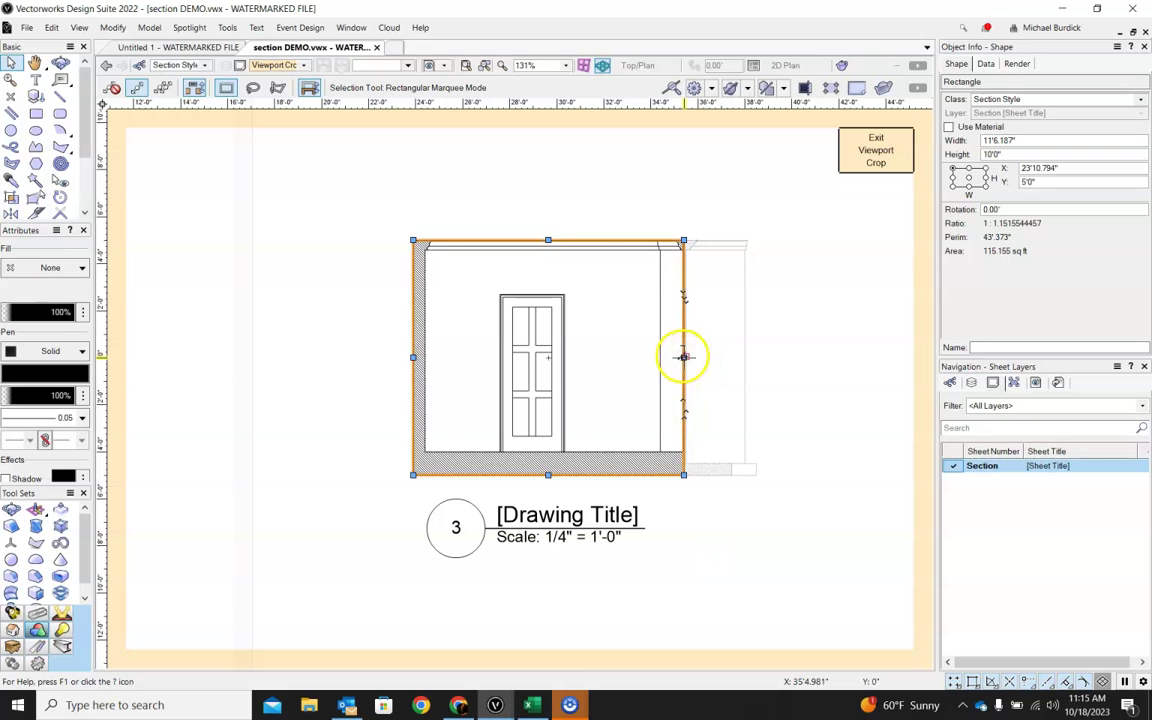
left_click_drag(683, 357, 608, 357)
scroll(689, 355, "up", 3)
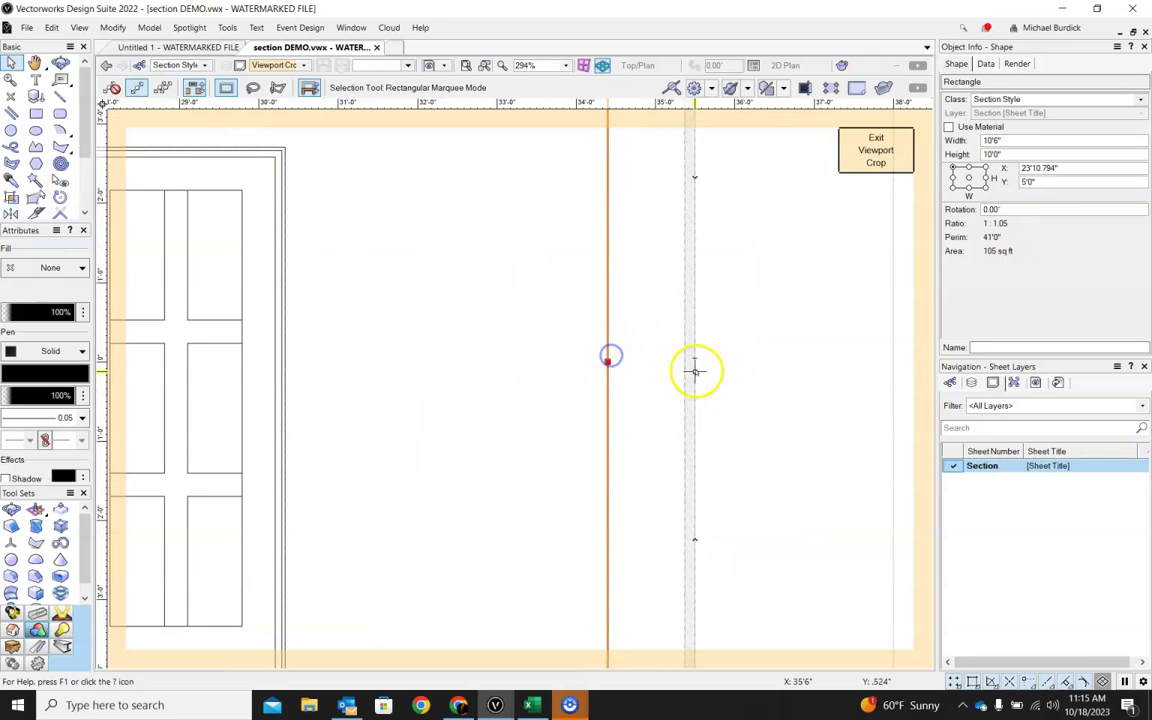
scroll(695, 371, "down", 3)
- Exit the crop, select viewport 3 and set its Background Render to Final Quality Renderworks
left_click(875, 150)
left_click(733, 248)
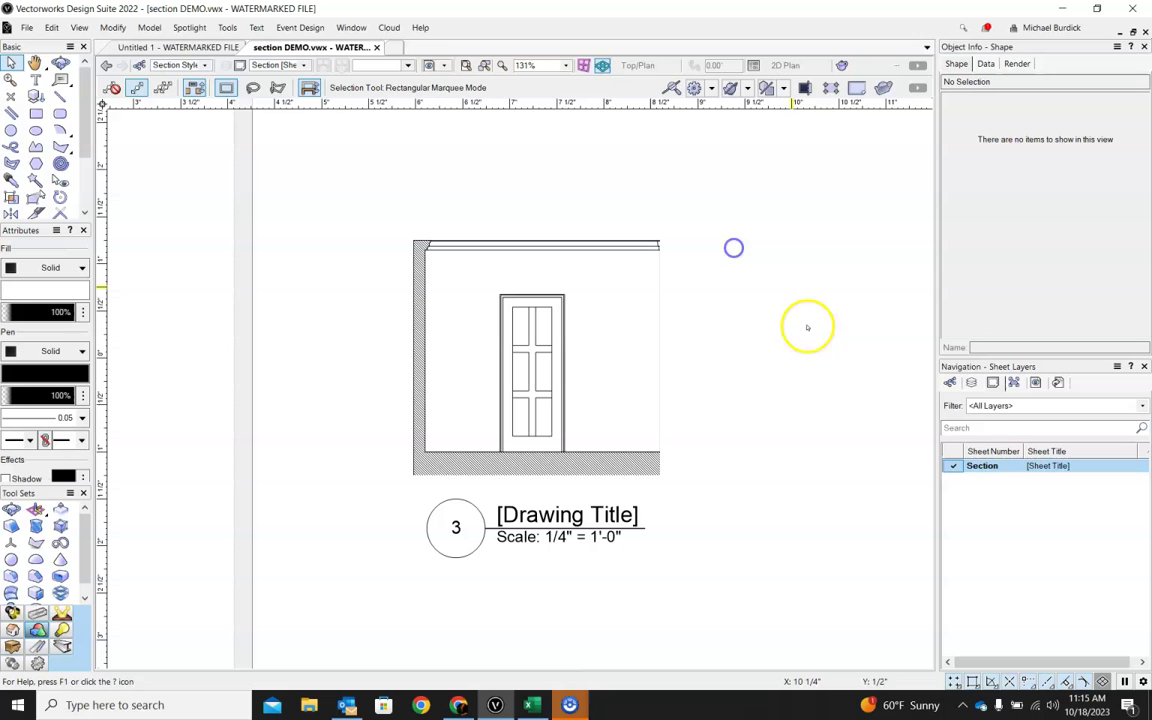
left_click(493, 364)
scroll(1110, 285, "down", 4)
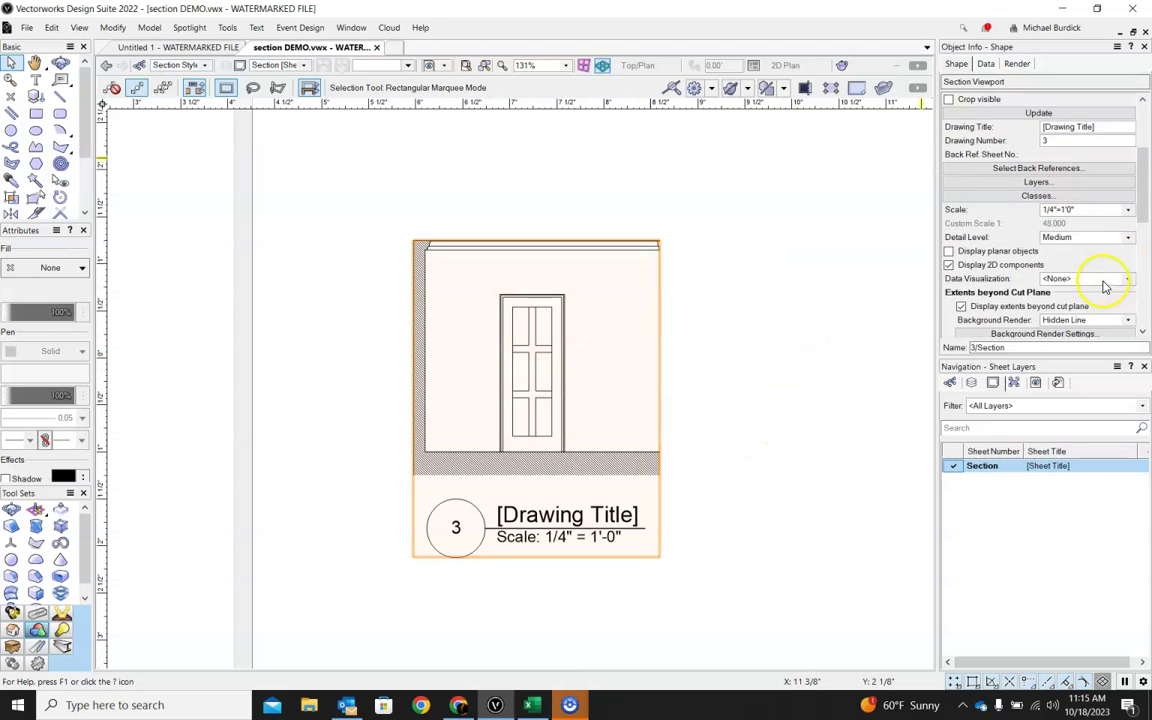
scroll(1105, 285, "down", 2)
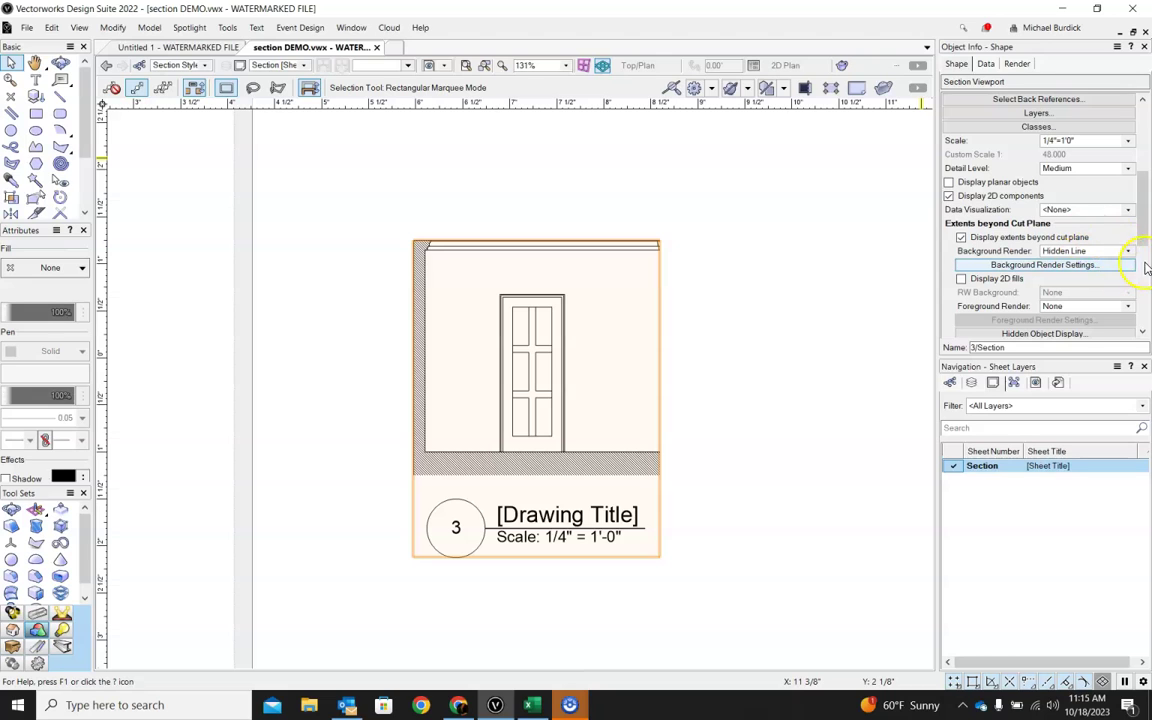
left_click(1130, 252)
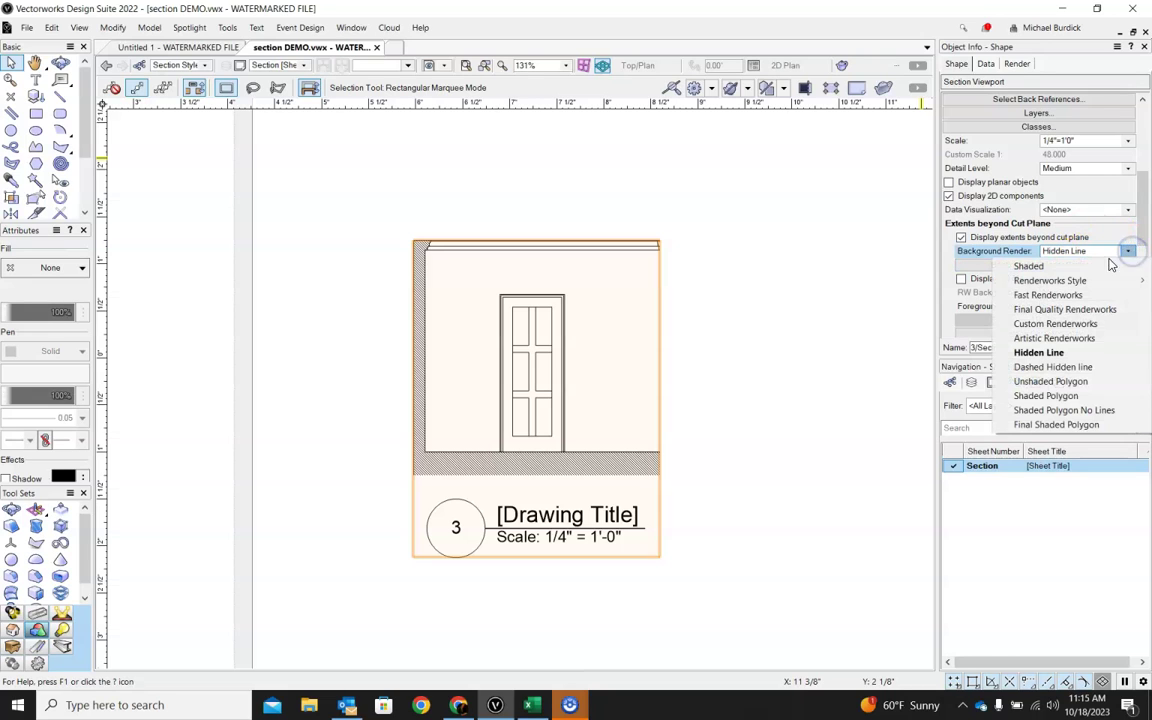
left_click(1090, 309)
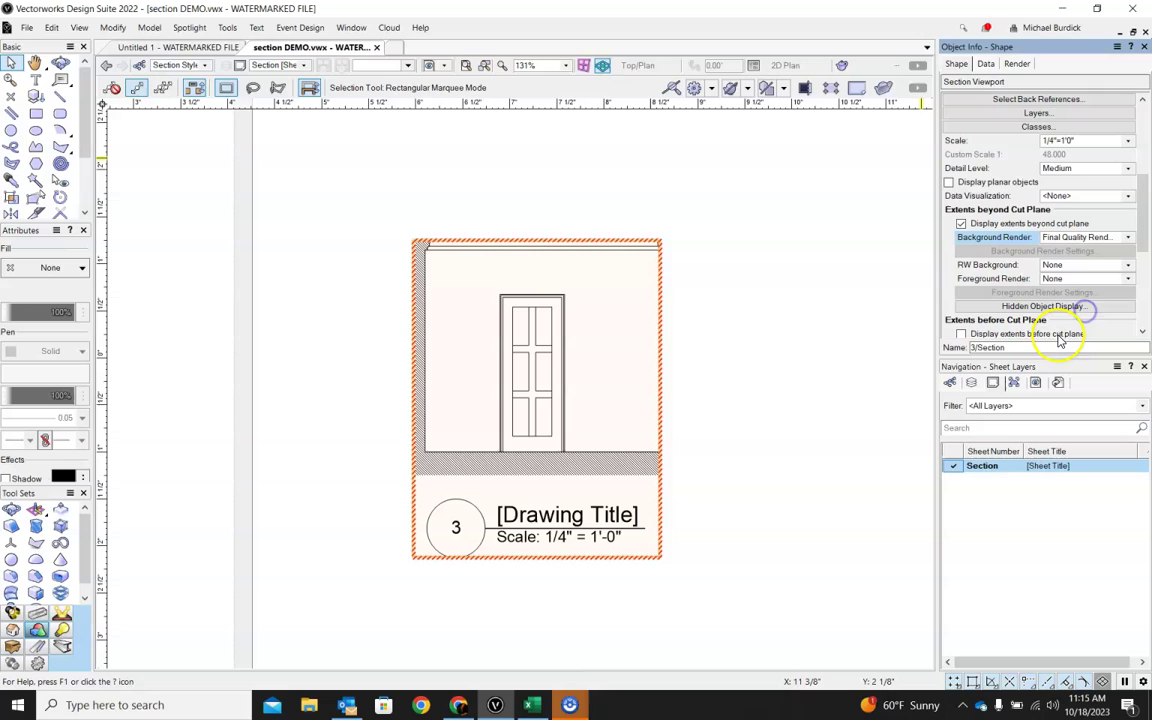
- Set Foreground Render to Hidden Line and update the viewport to show the shaded door wall
left_click(1128, 280)
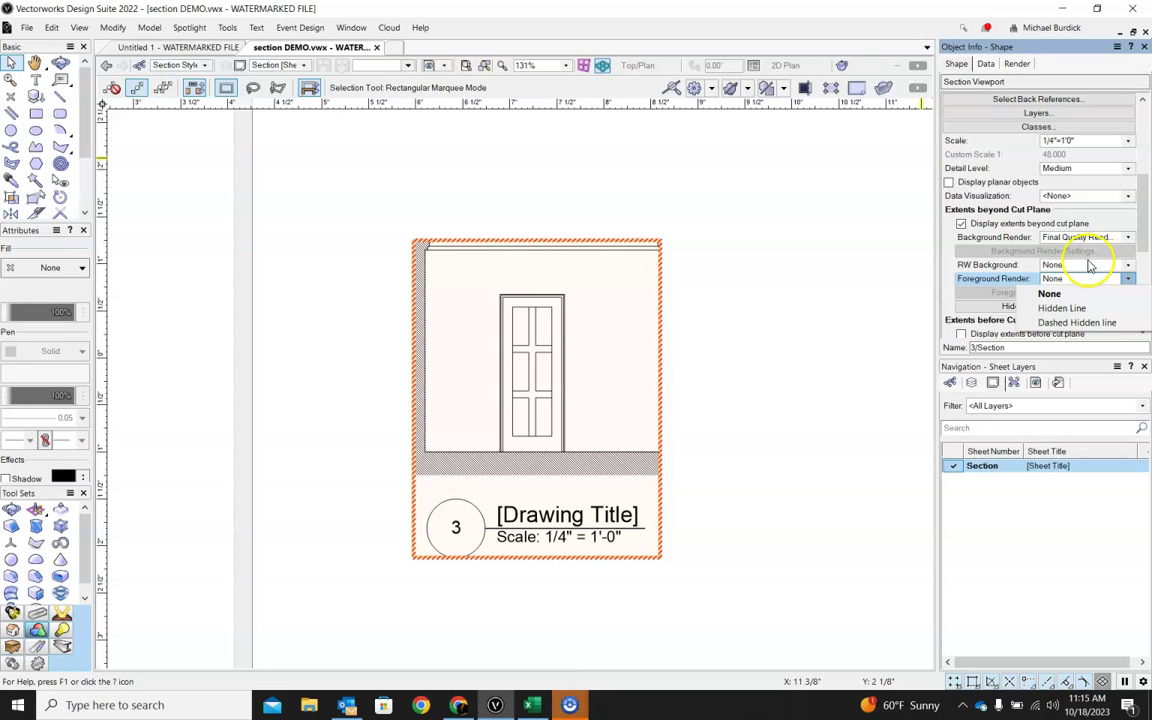
left_click(1064, 308)
scroll(1018, 138, "up", 3)
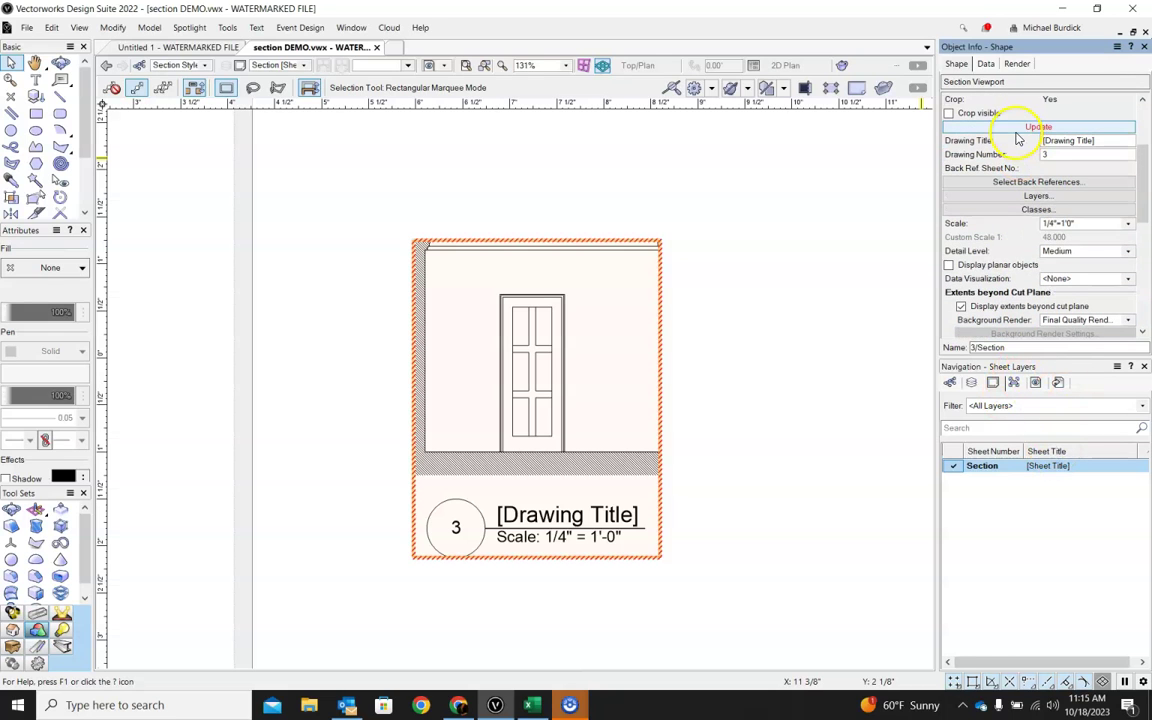
left_click(1018, 128)
left_click(598, 146)
scroll(694, 198, "up", 3)
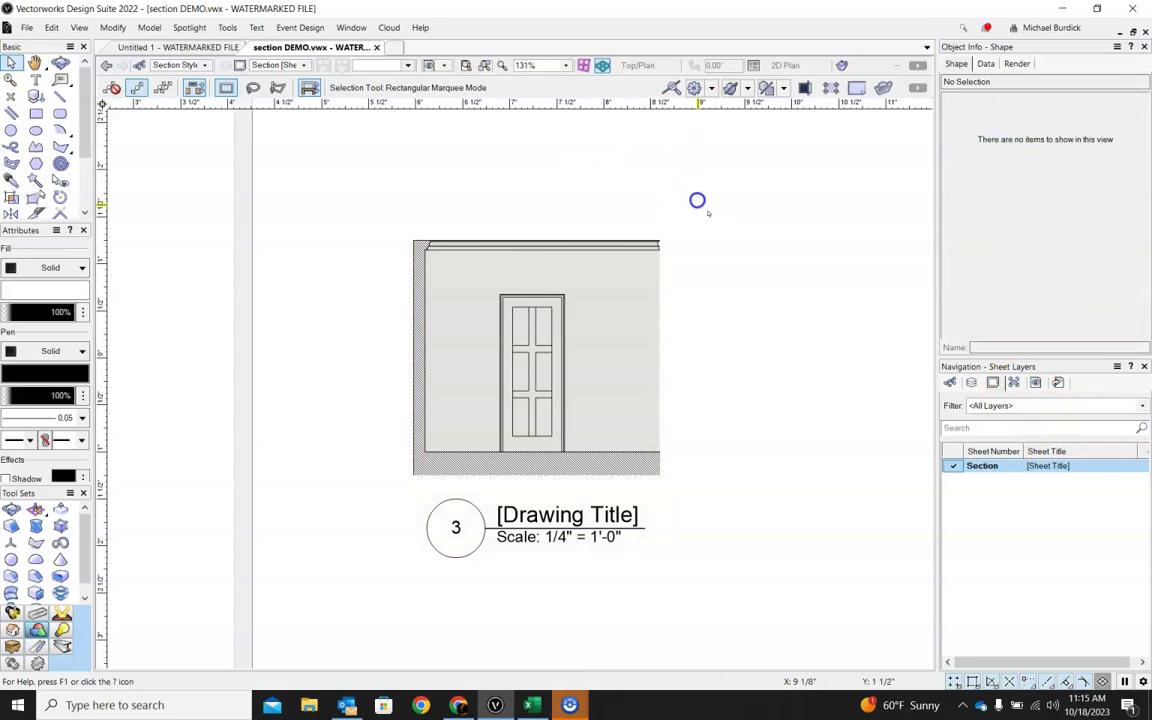
scroll(812, 345, "down", 1)
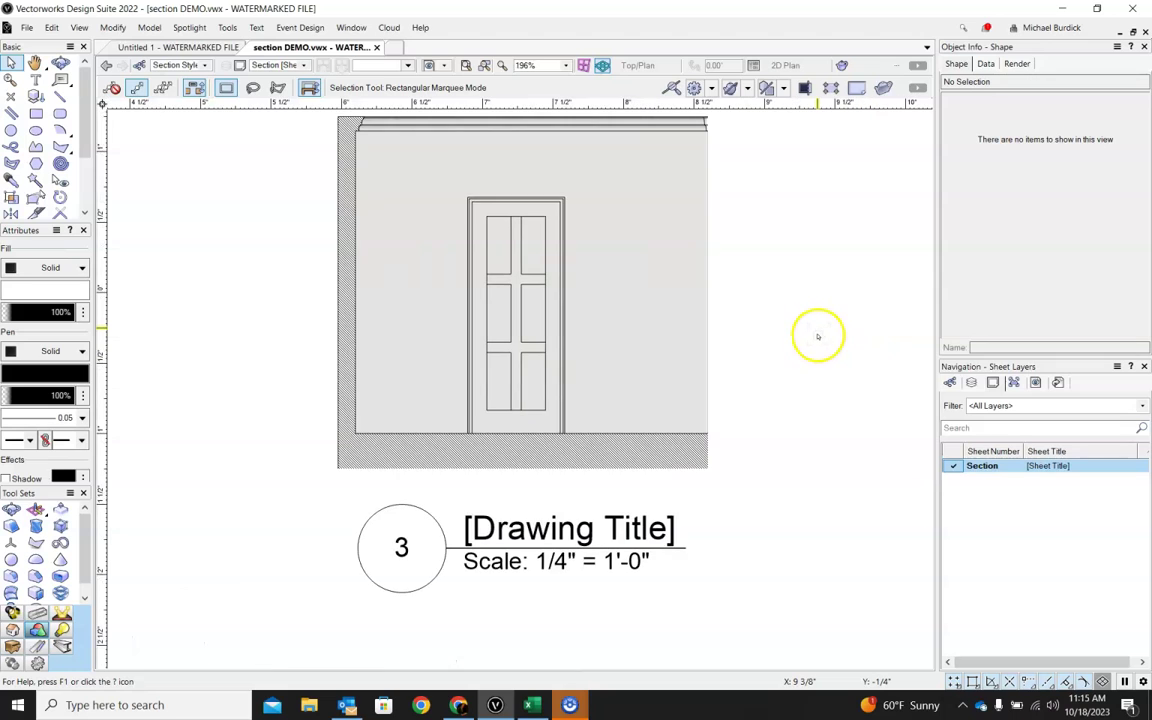
scroll(822, 318, "down", 3)
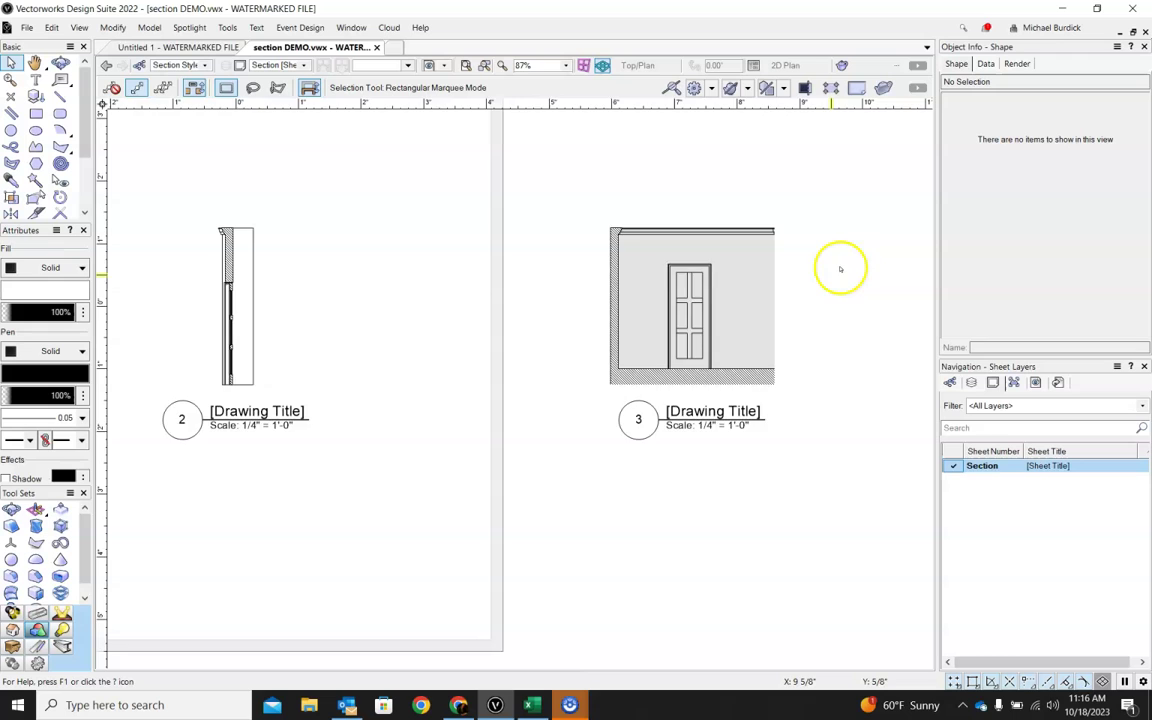
scroll(840, 269, "down", 3)
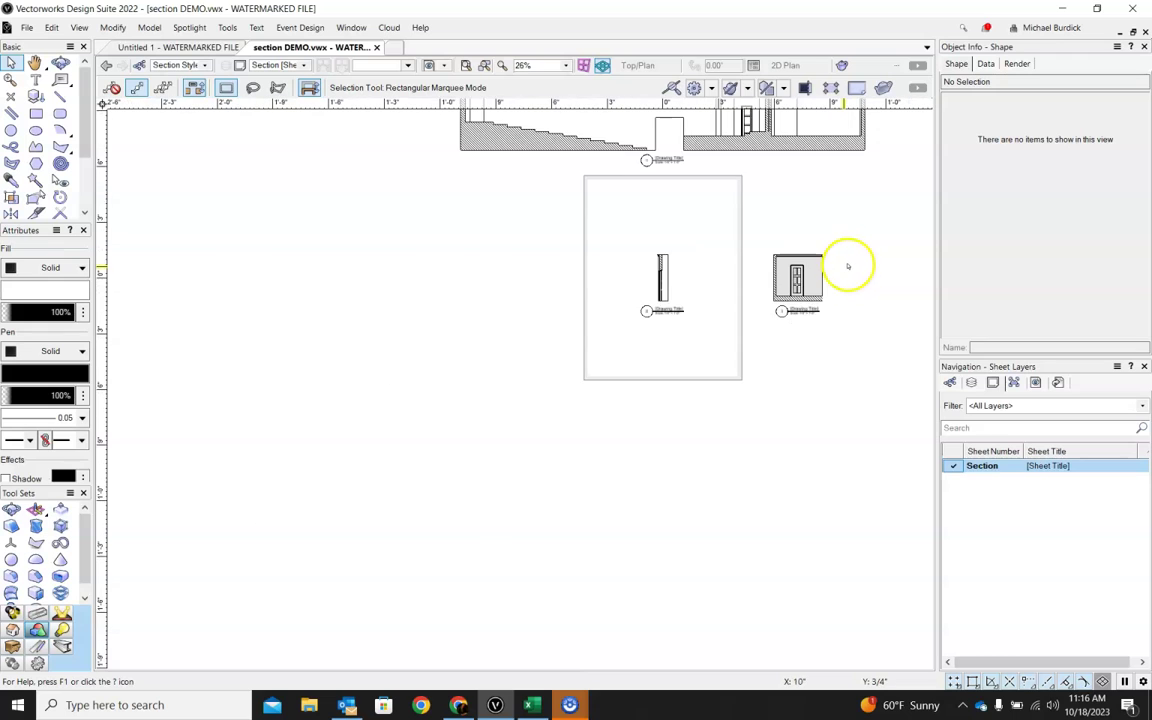
- Activate the Set design layer and select all three section markers
left_click(972, 384)
left_click(991, 502)
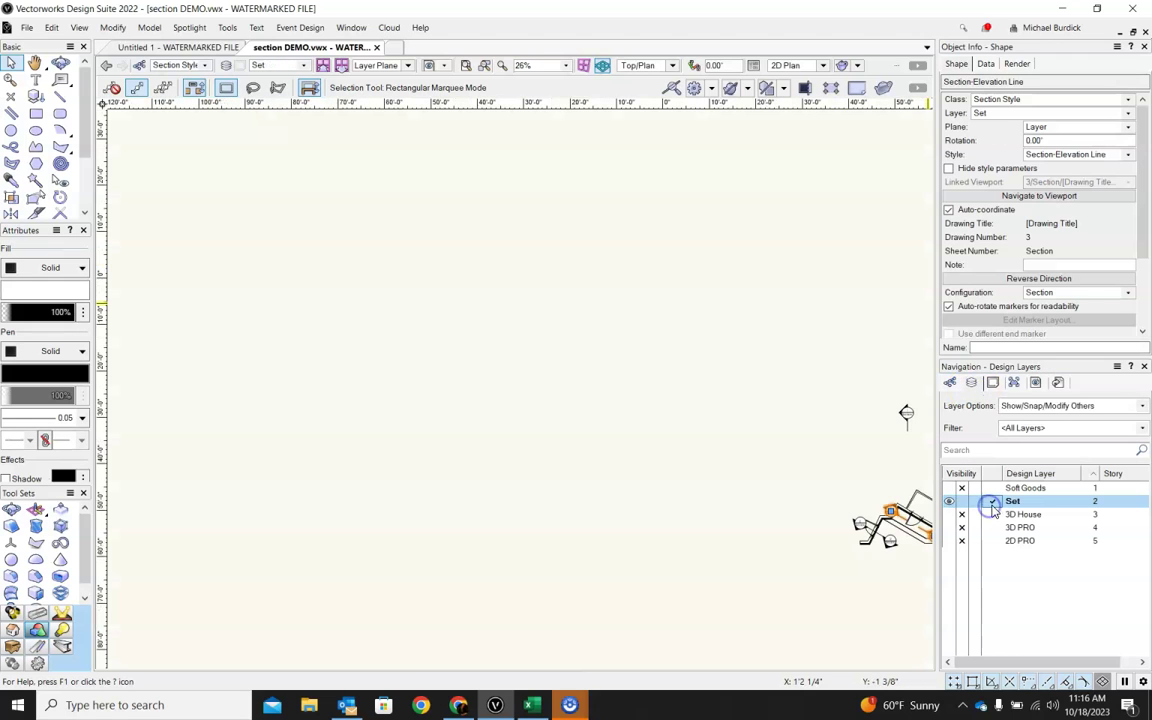
left_click(873, 531)
scroll(859, 507, "up", 5)
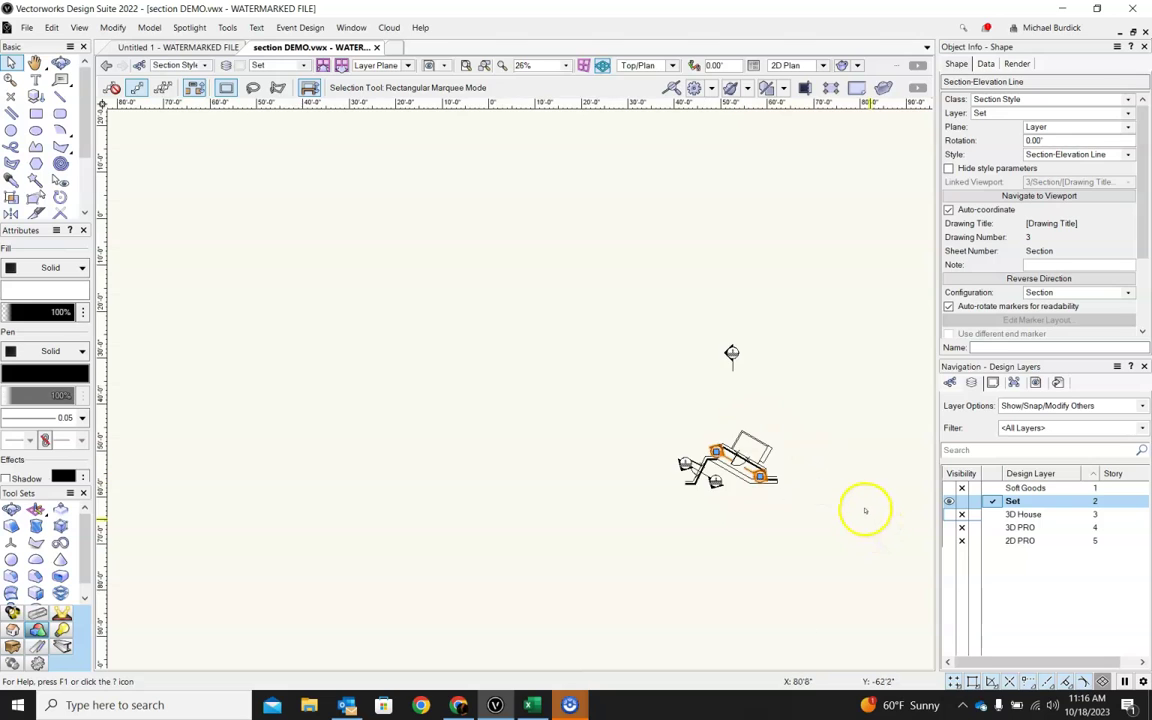
left_click(505, 412)
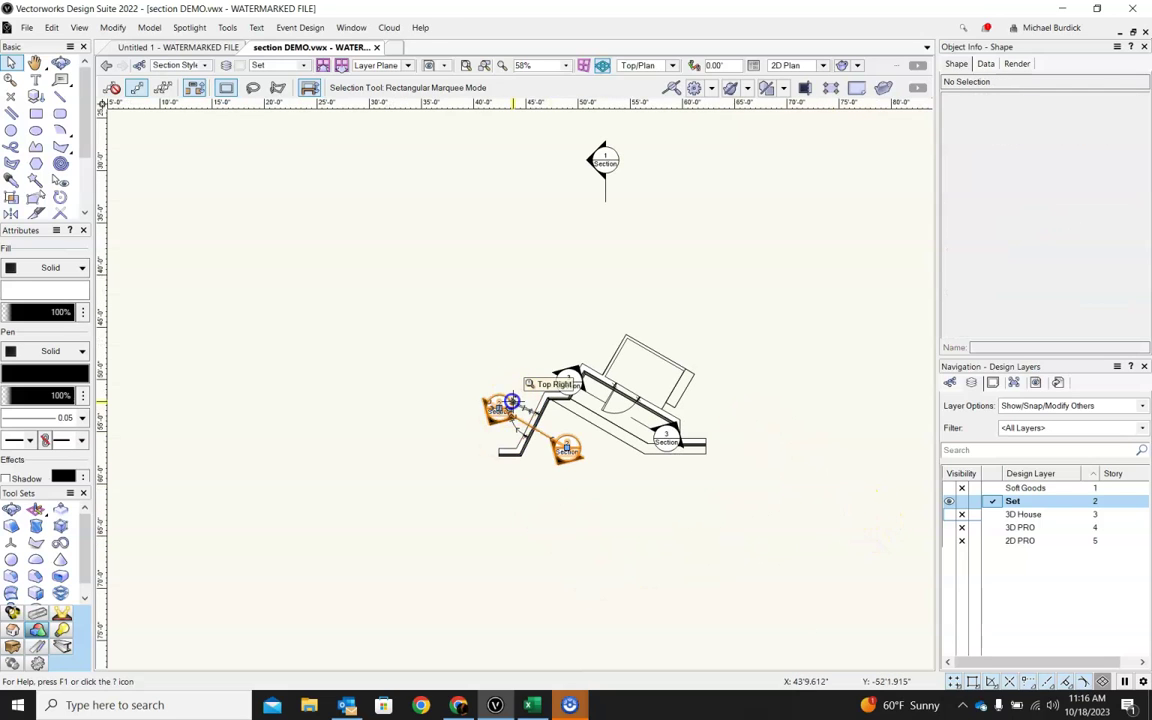
left_click(560, 370, "shift")
left_click(603, 176, "shift")
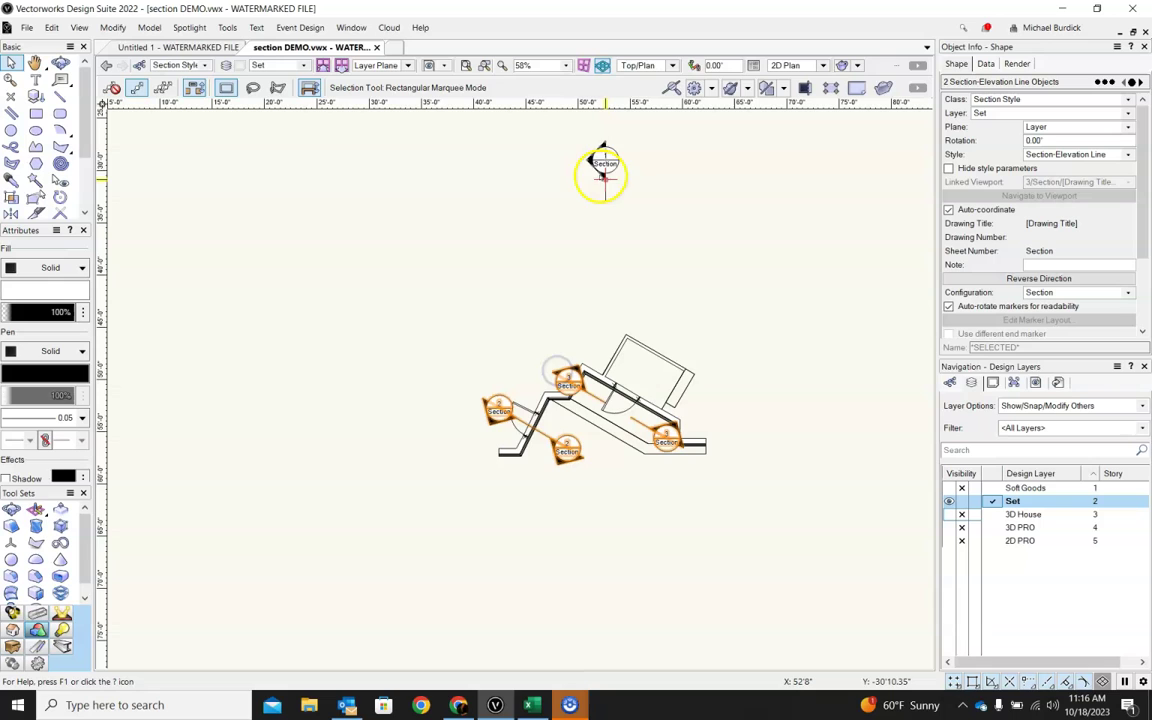
scroll(695, 223, "down", 2)
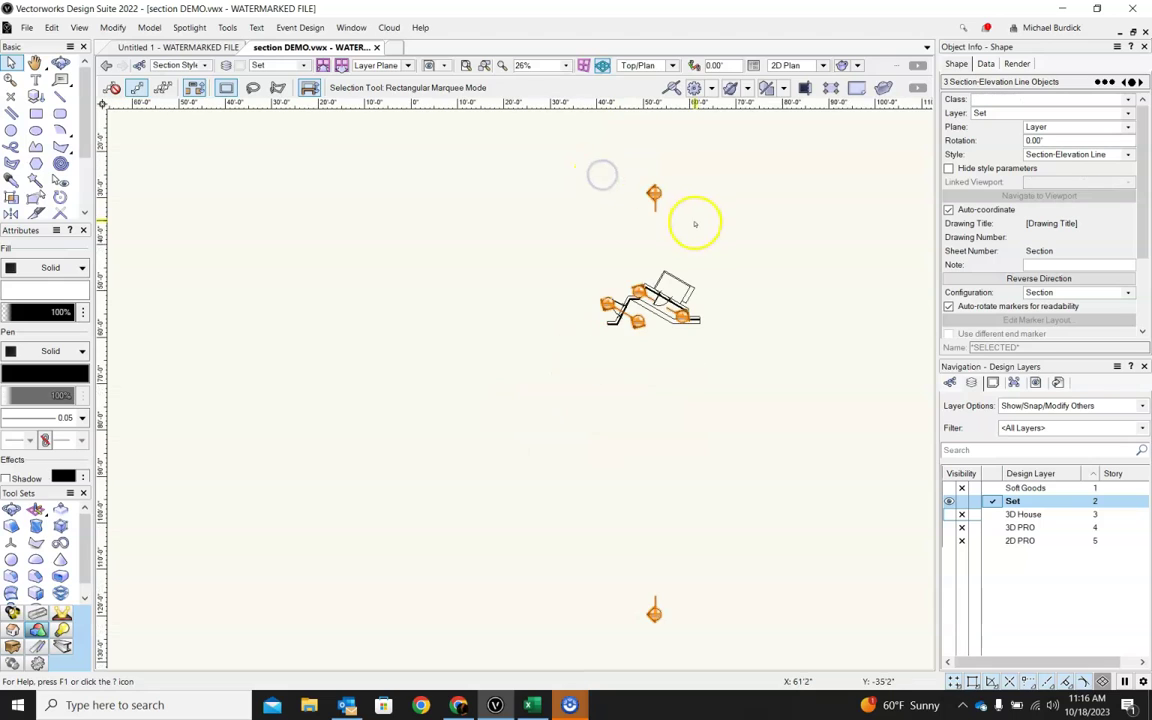
- Put the markers in a new 'section marker' class and hide that class
left_click(1080, 101)
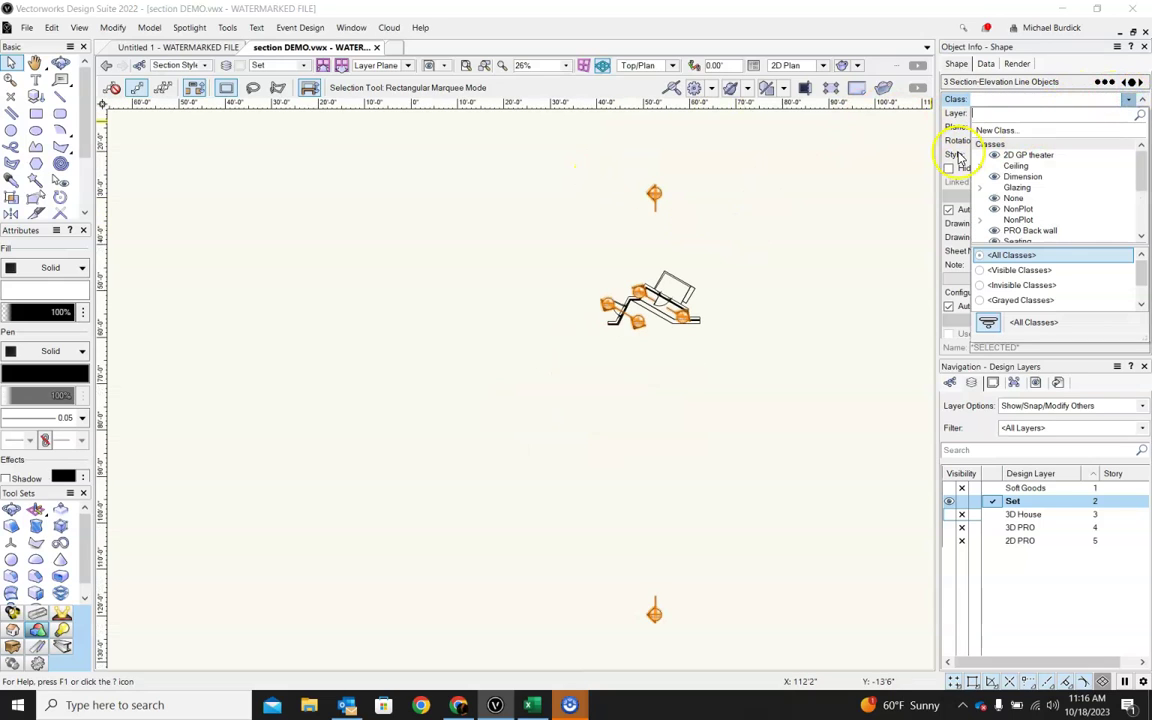
left_click(1008, 130)
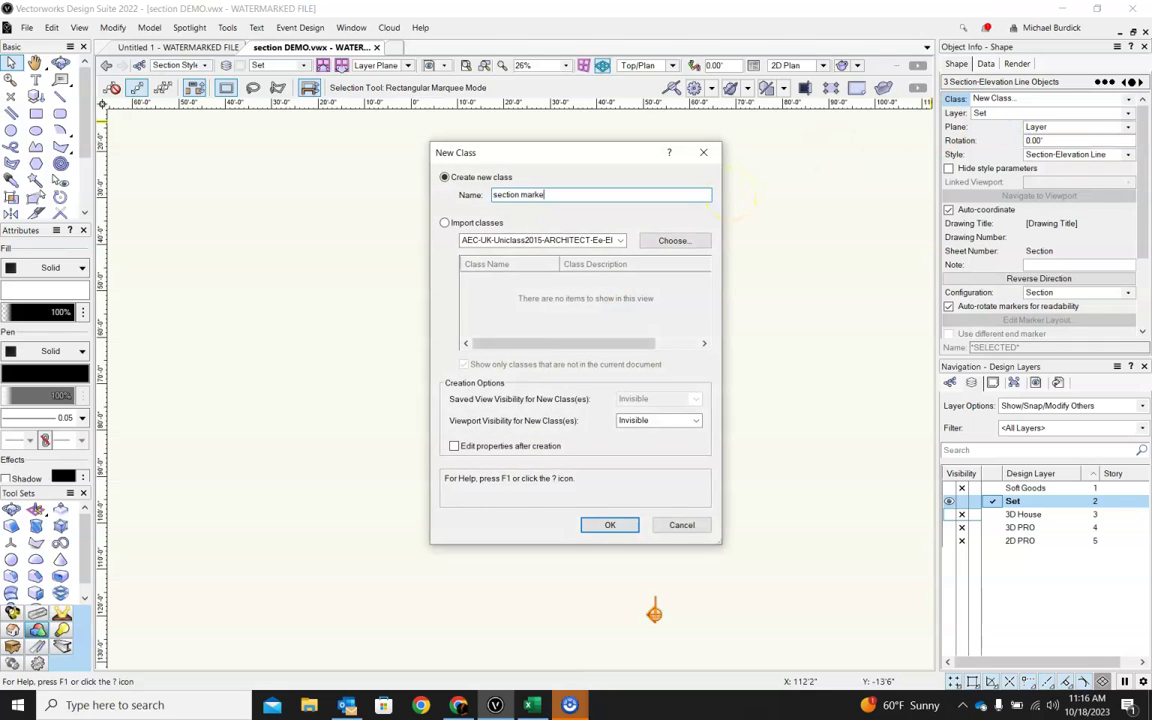
left_click(607, 525)
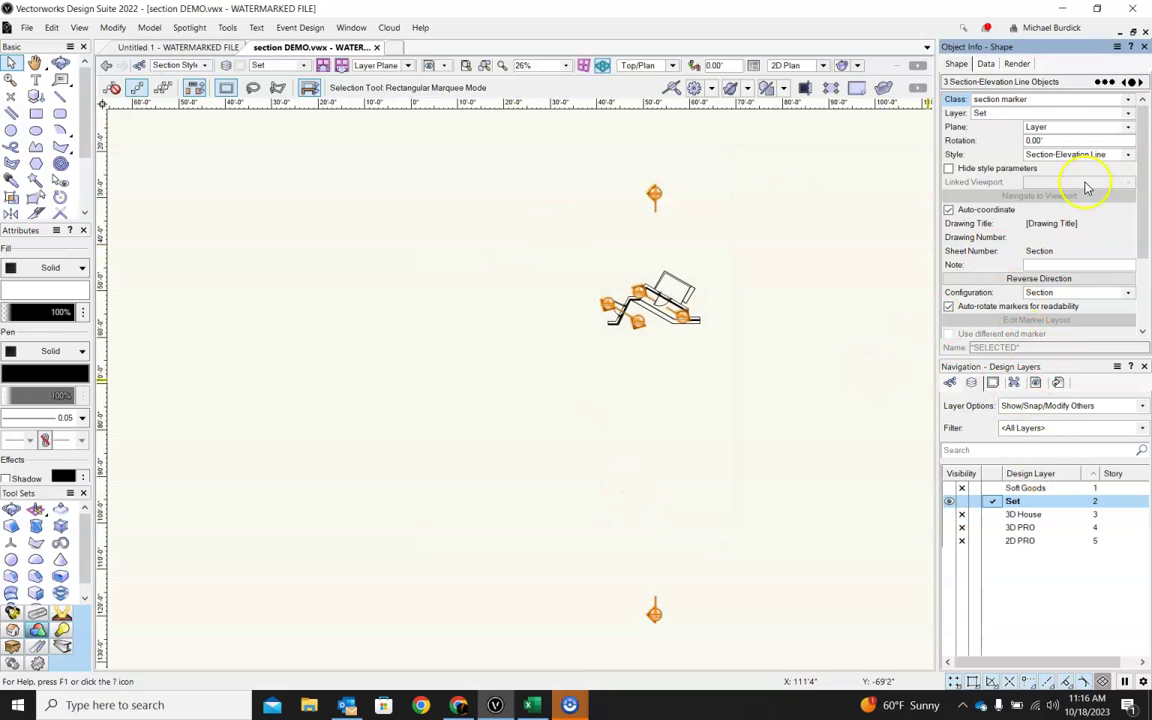
left_click(950, 383)
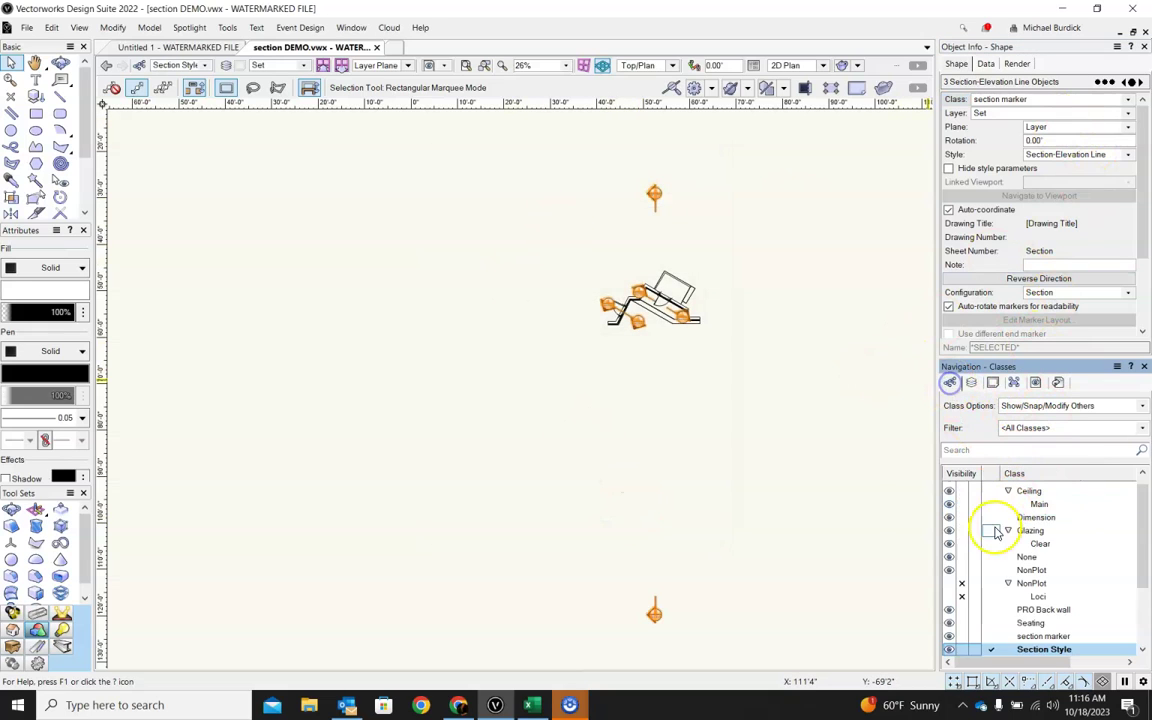
scroll(995, 533, "down", 3)
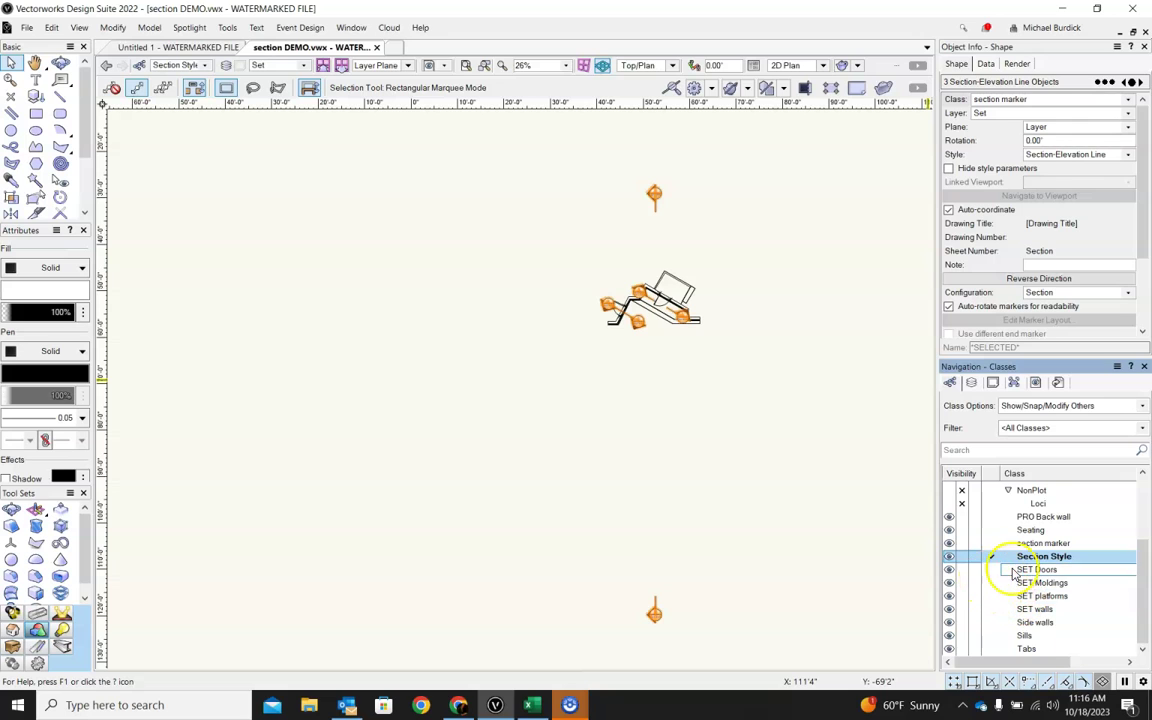
left_click(961, 543)
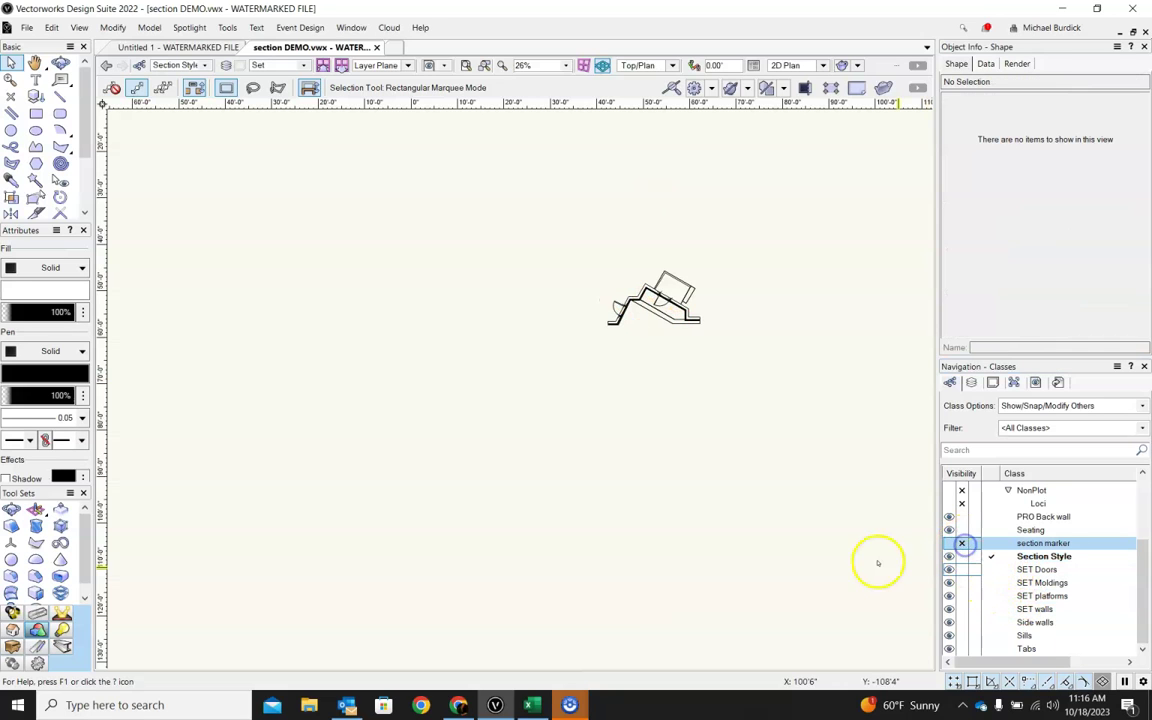
- Orbit into a 3D view of the set walls and turn on the clip cube around them
middle_click_drag(753, 450, 700, 390, "shift")
scroll(682, 362, "up", 5)
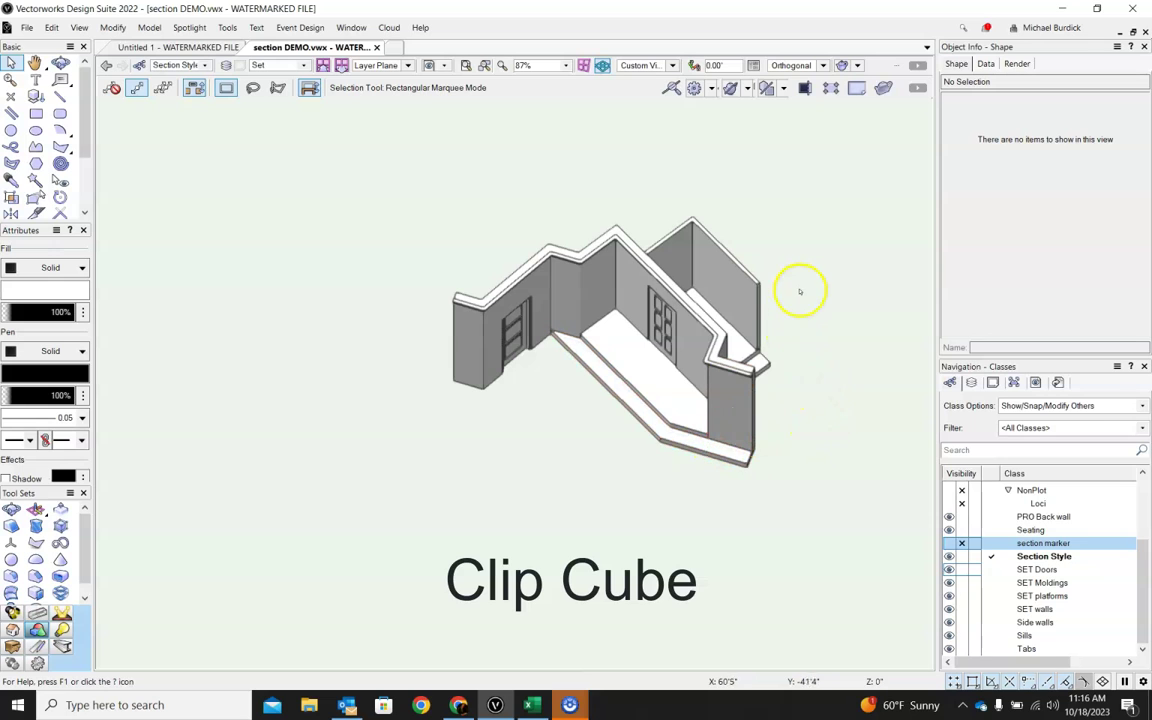
middle_click_drag(800, 481, 784, 456, "shift")
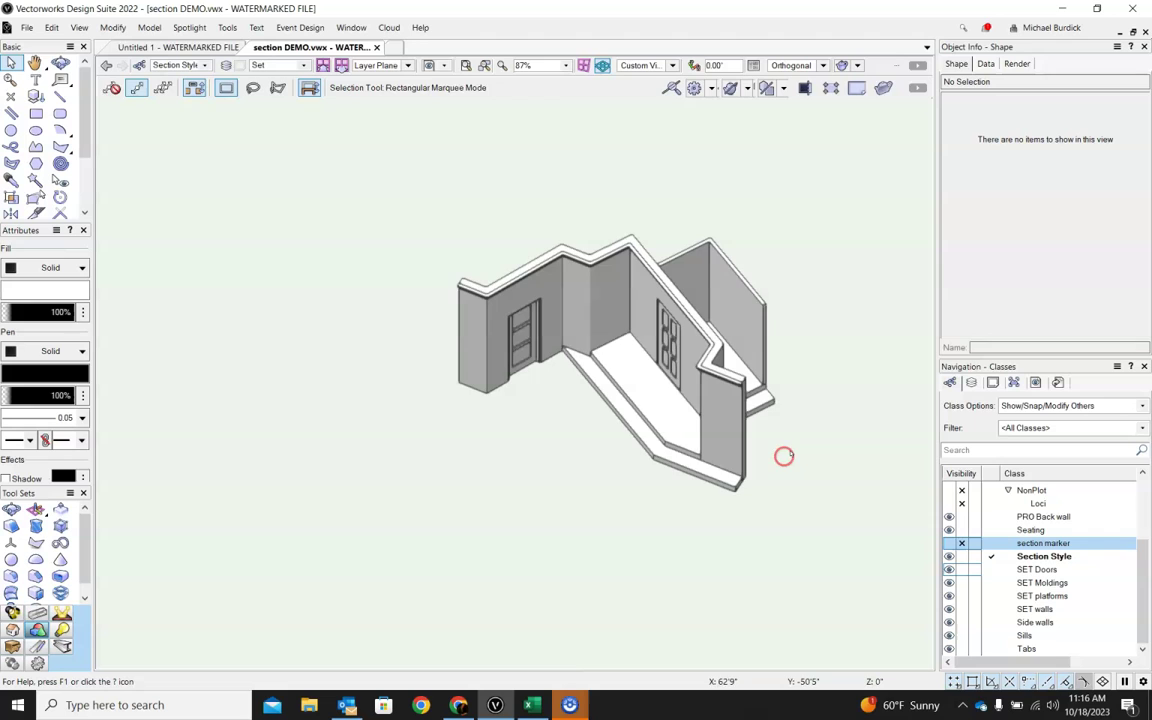
middle_click_drag(563, 491, 514, 388, "shift")
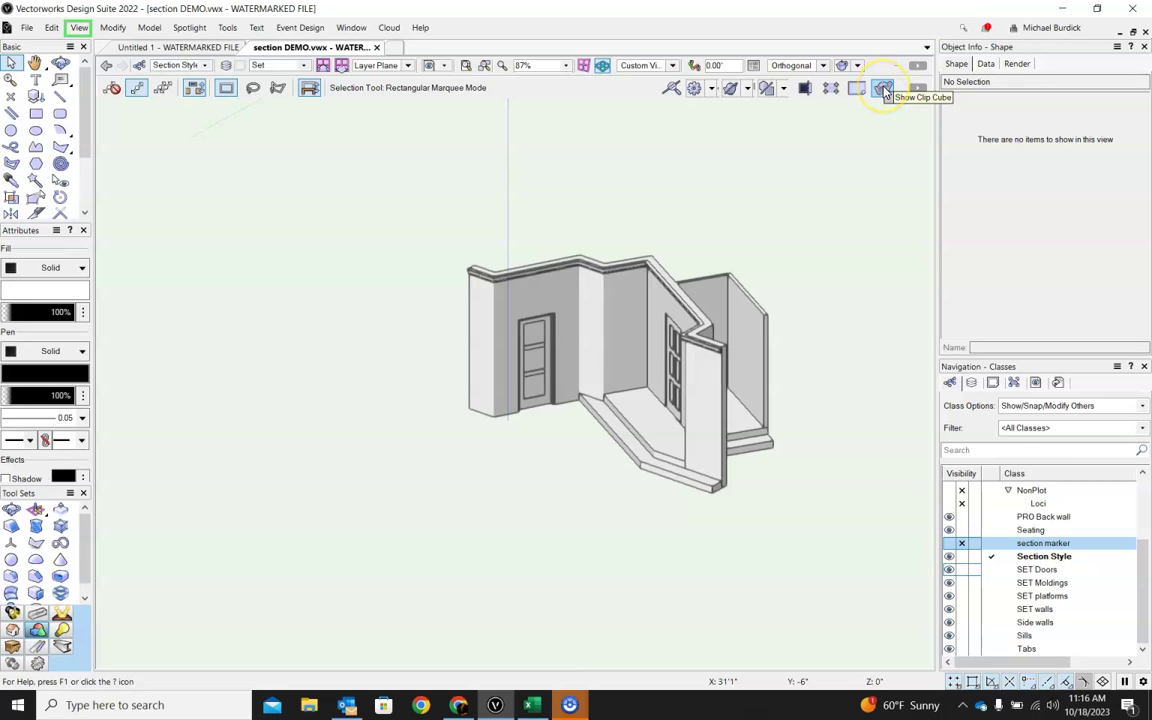
left_click(78, 27)
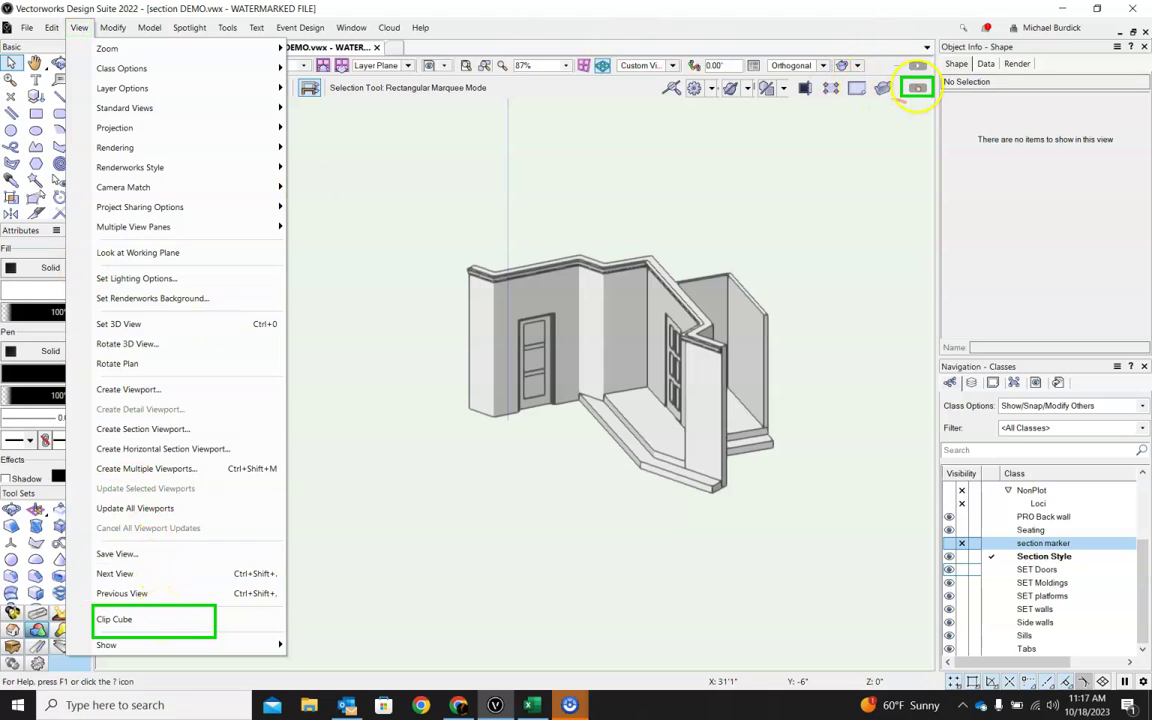
left_click(918, 88)
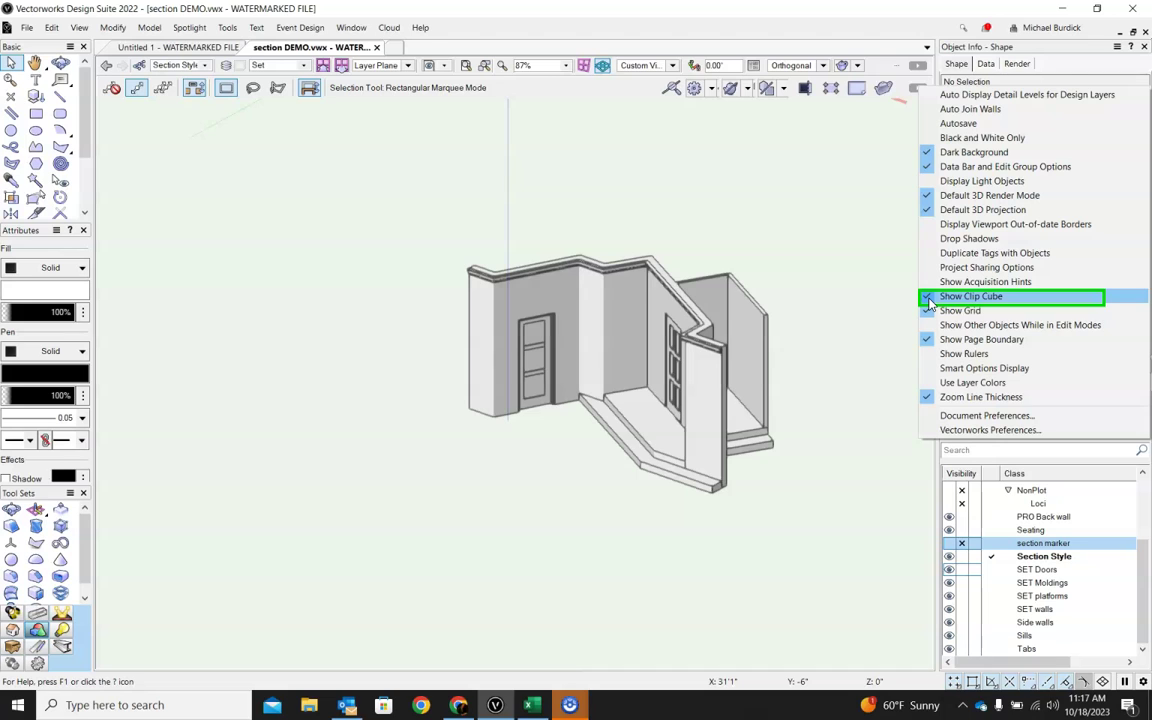
left_click(883, 150)
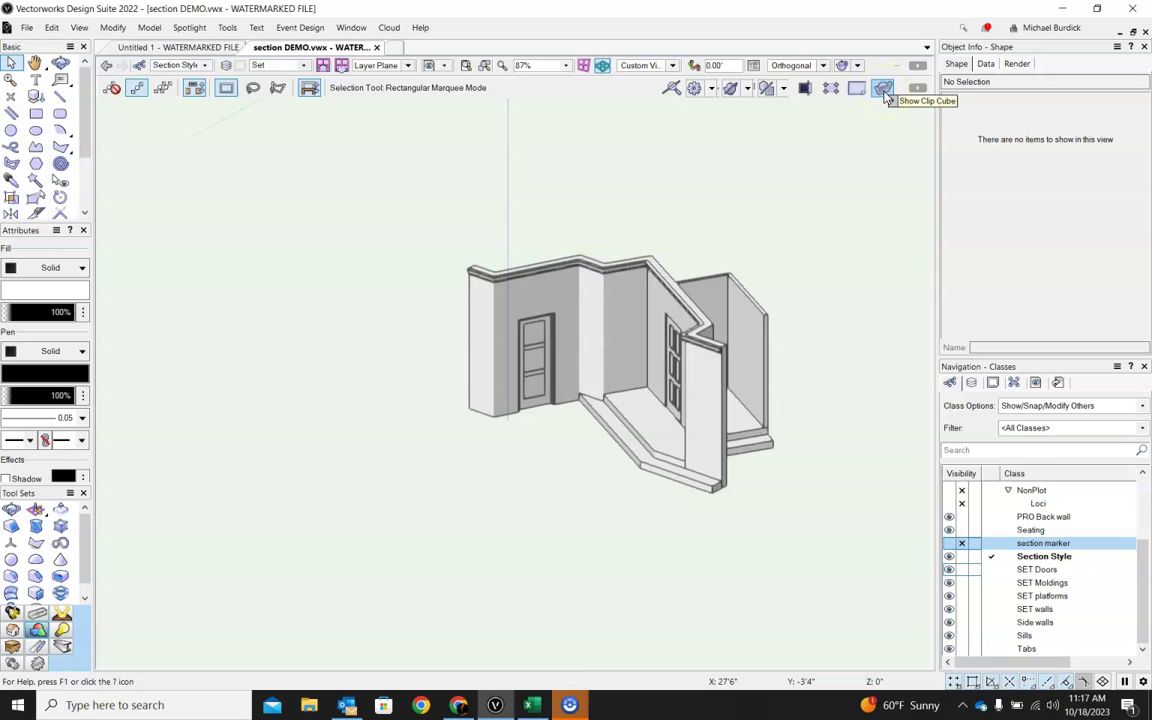
left_click(886, 96)
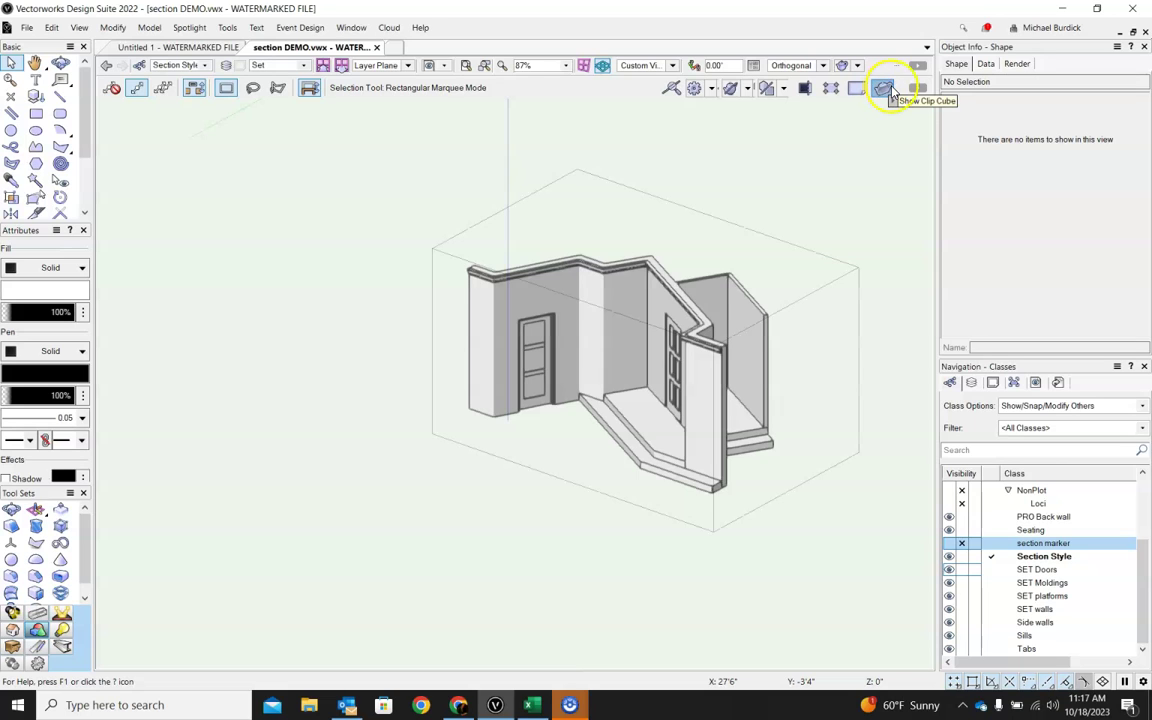
- Select the clip cube and pull its right face inward through the walls
scroll(492, 312, "down", 5)
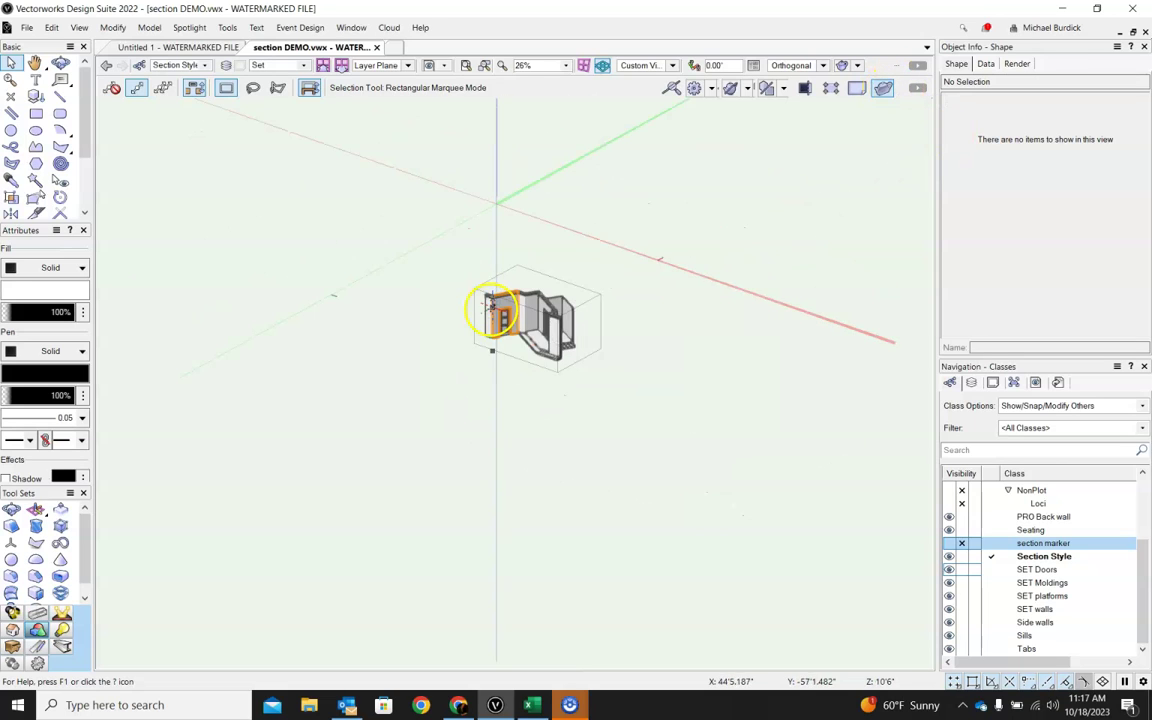
scroll(605, 310, "up", 5)
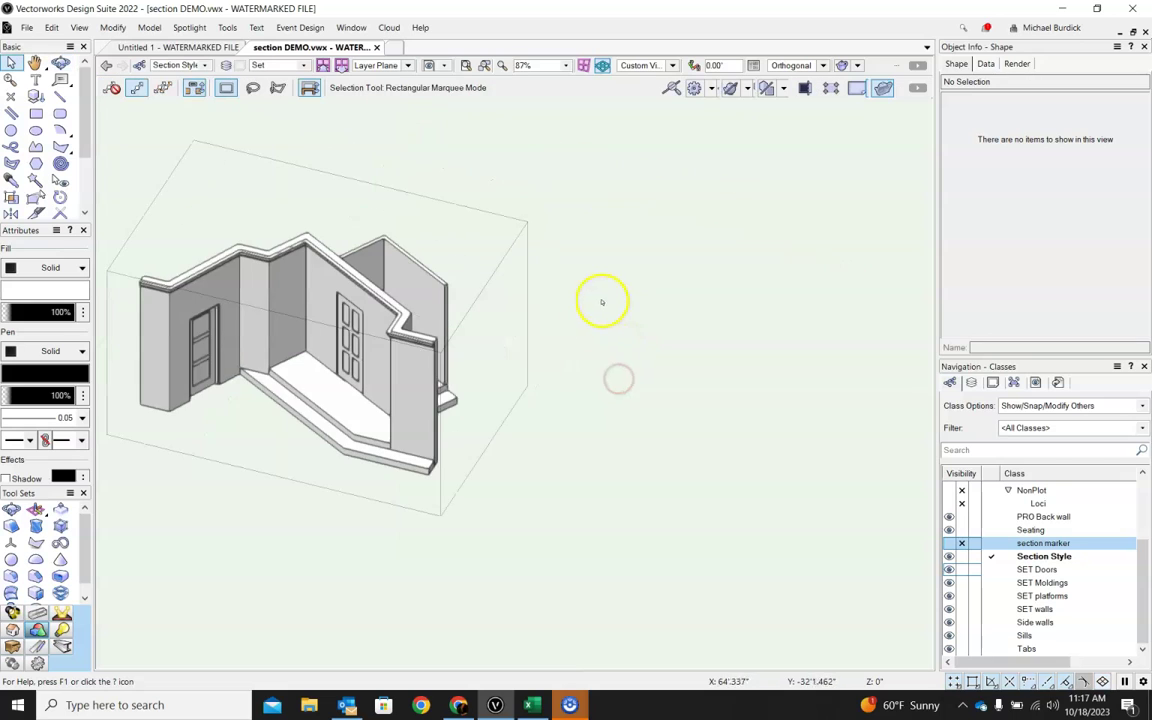
left_click(523, 227)
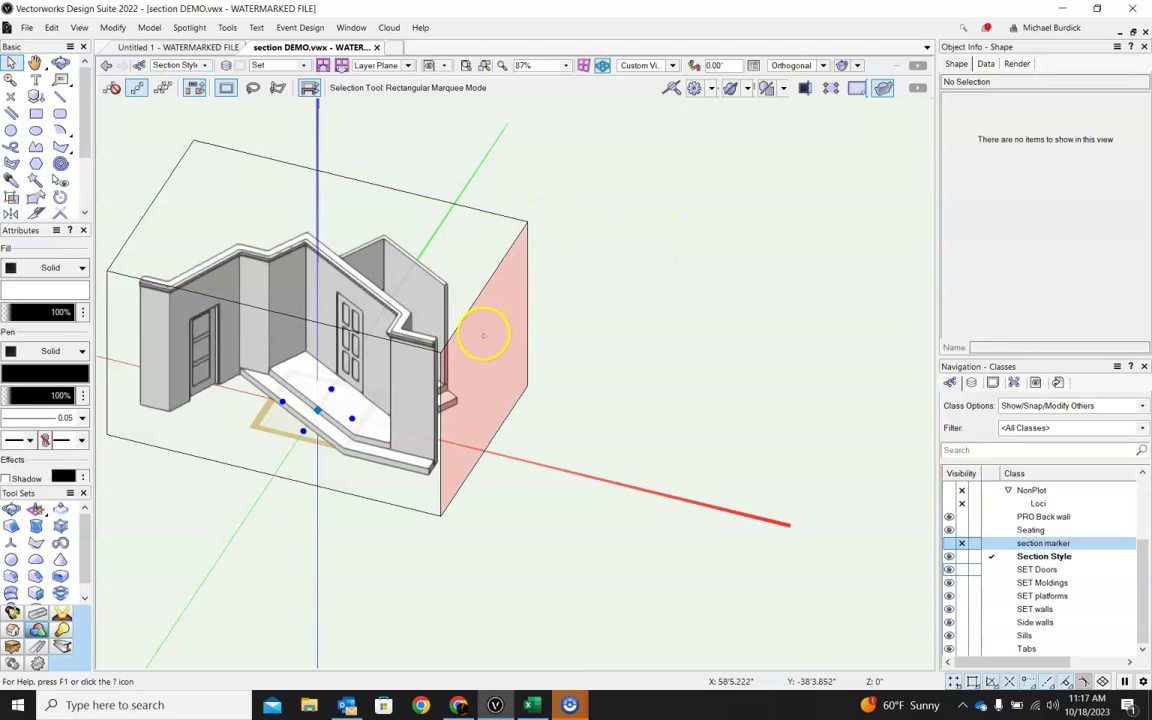
right_click(403, 382)
left_click(456, 90)
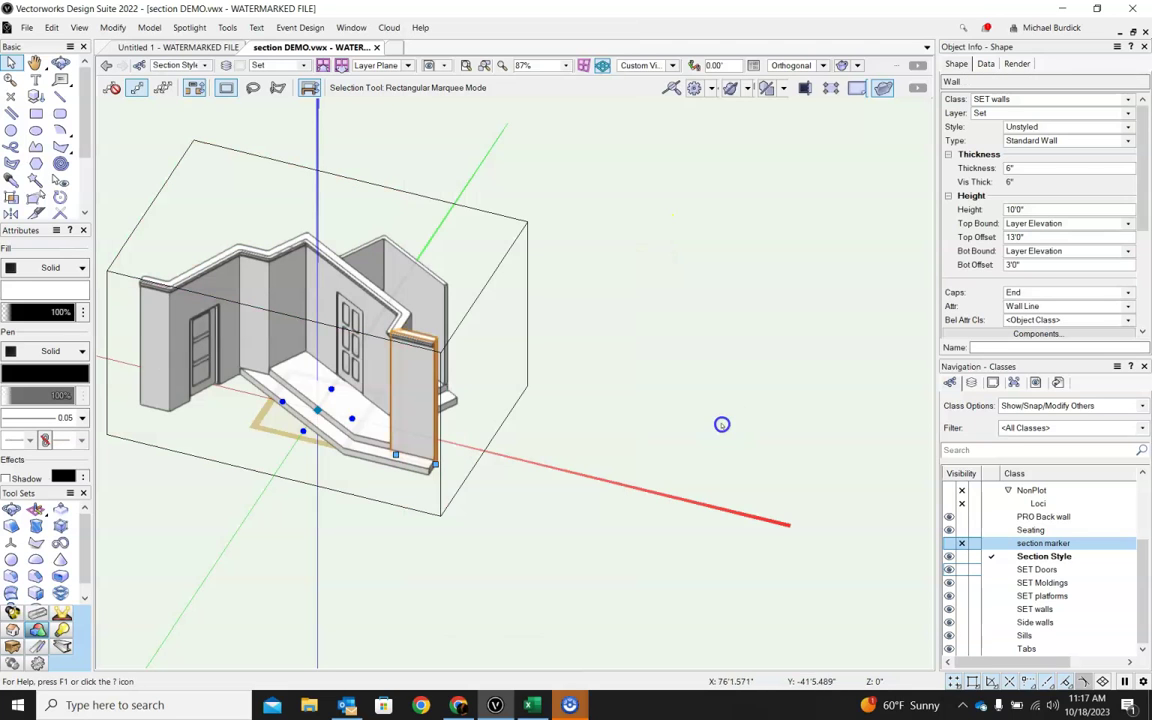
left_click(481, 340)
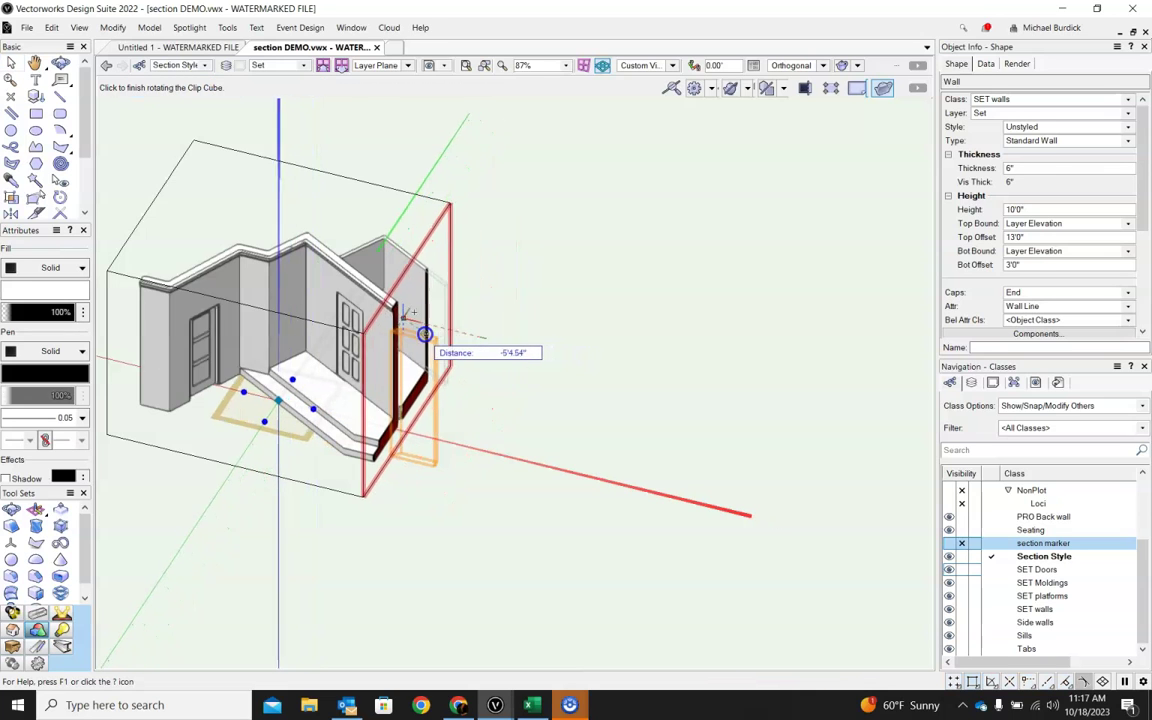
left_click(411, 331)
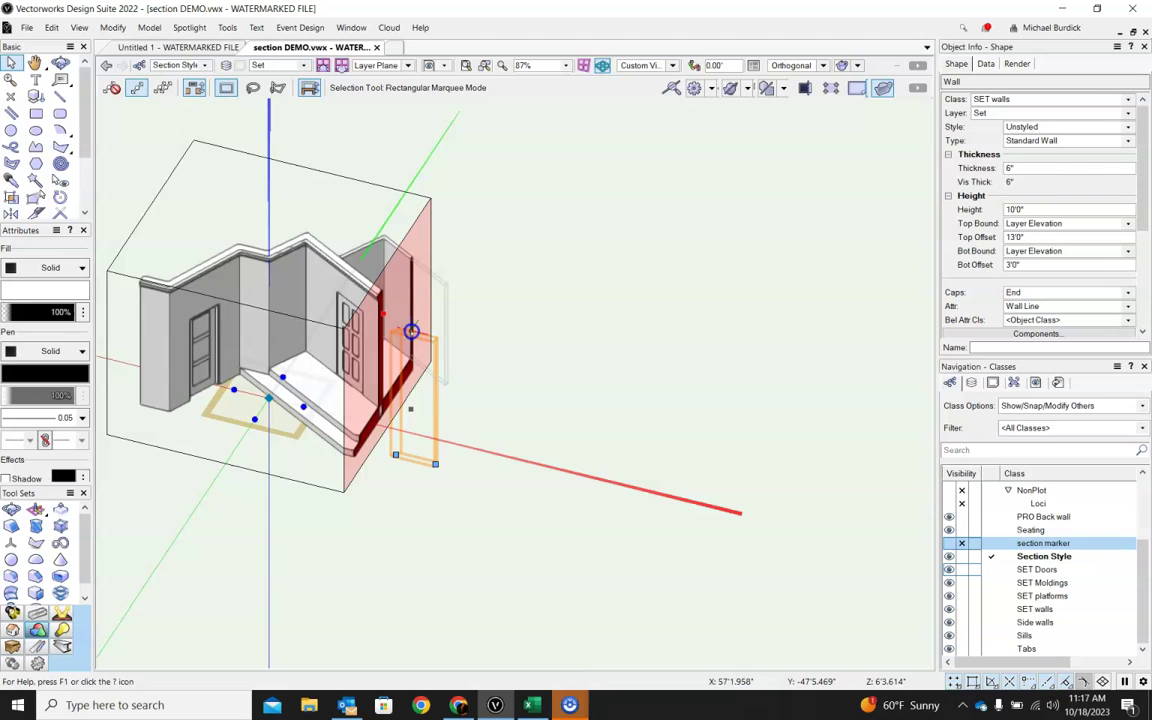
- Orbit to front and isometric views to check the cut, then begin shifting the right face again
middle_click_drag(535, 316, 347, 239, "shift")
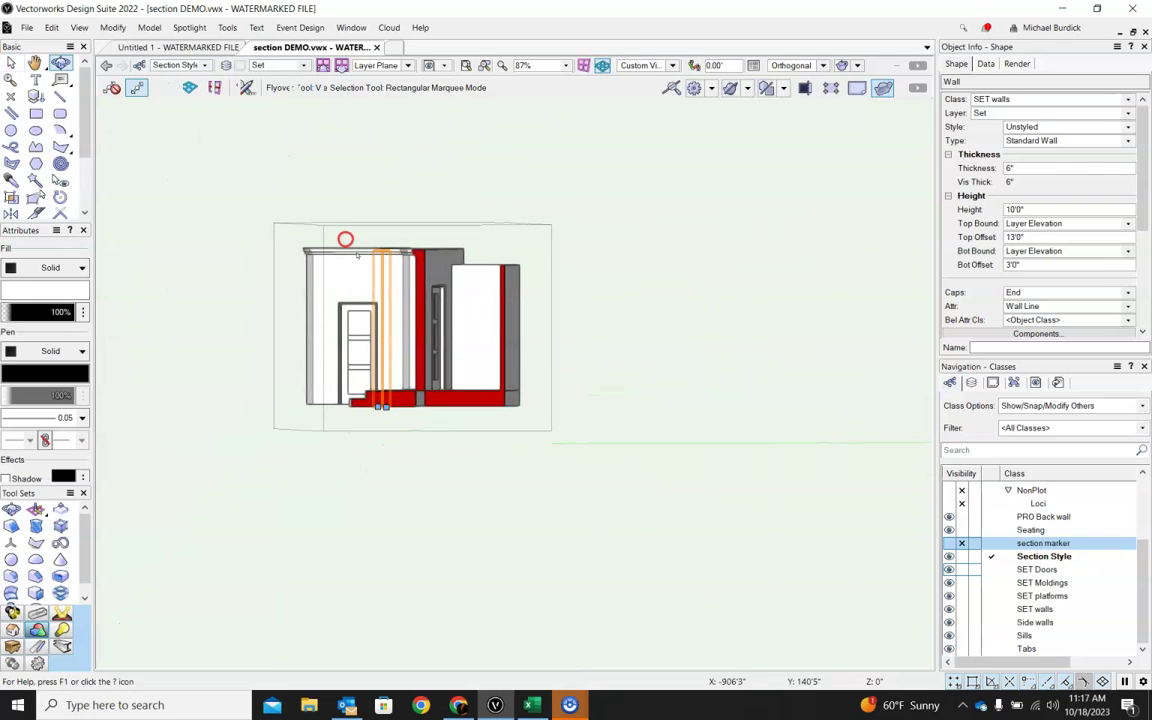
left_click(607, 442)
middle_click_drag(563, 458, 608, 588, "shift")
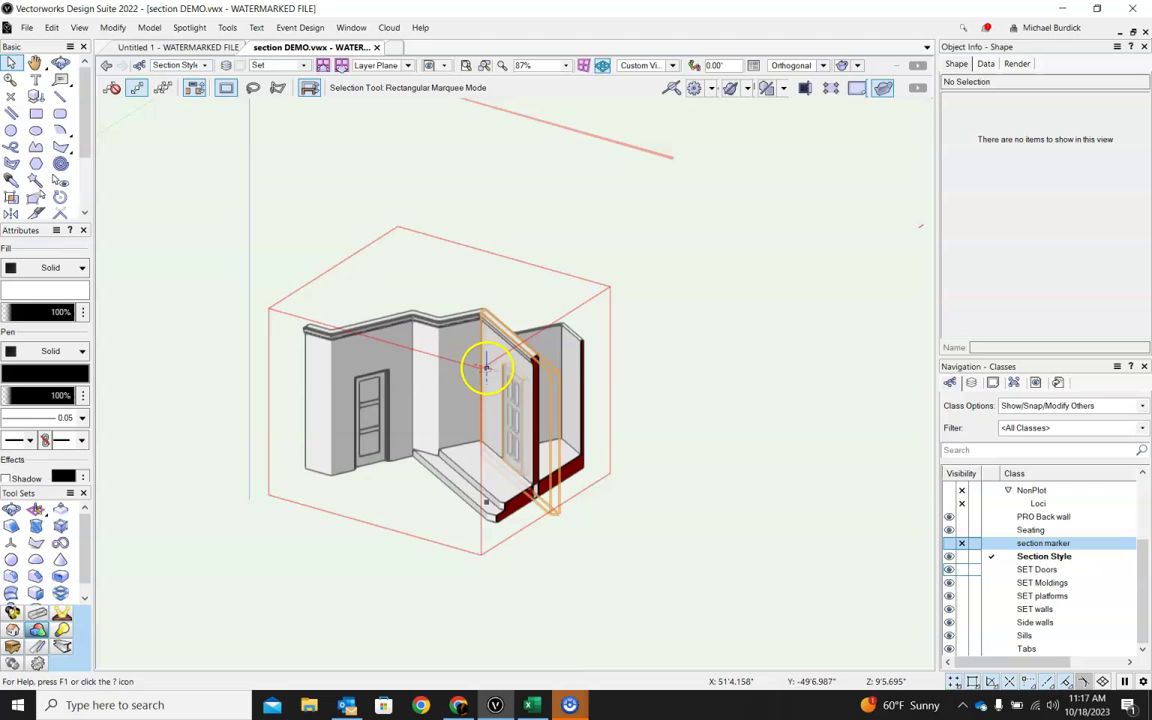
left_click(522, 408)
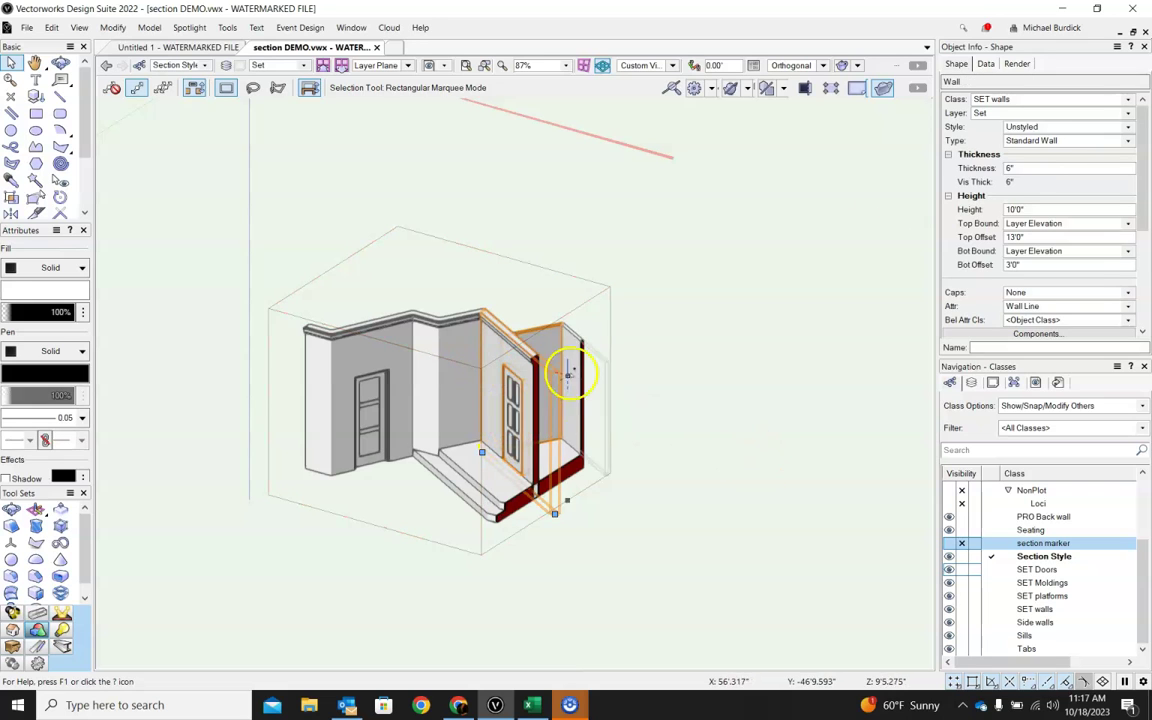
left_click(592, 300)
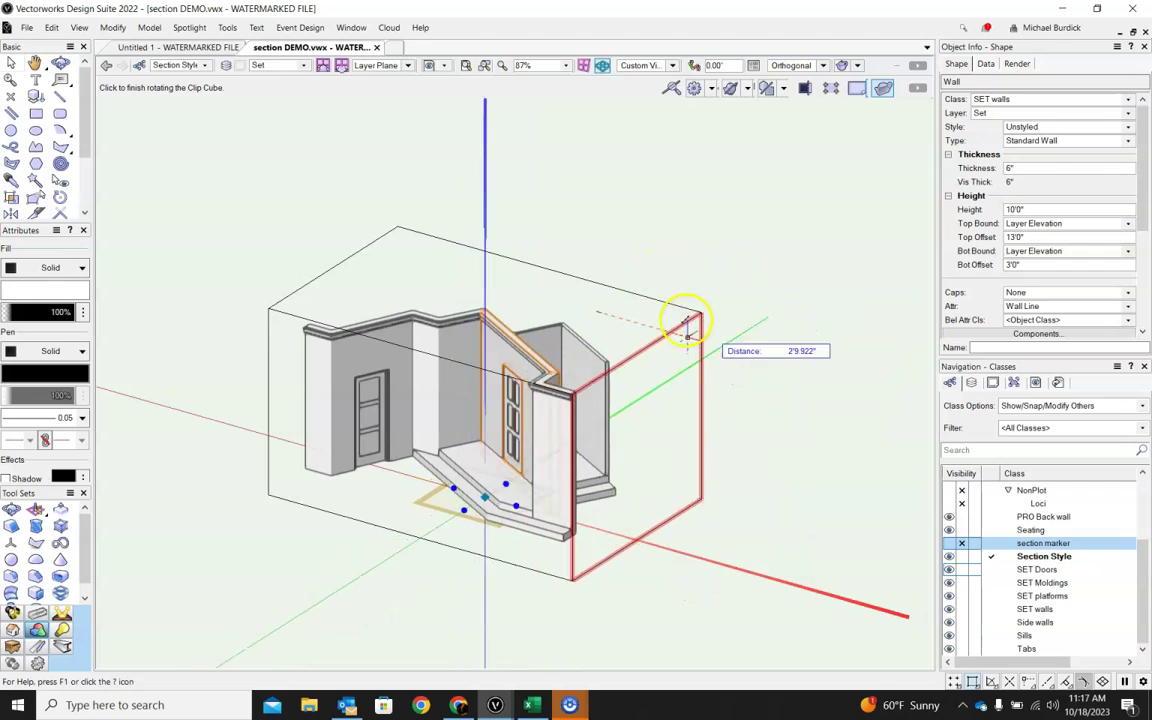
- Finish placing the right face and lower the clip cube's top face through the walls
left_click(758, 338)
left_click(659, 335)
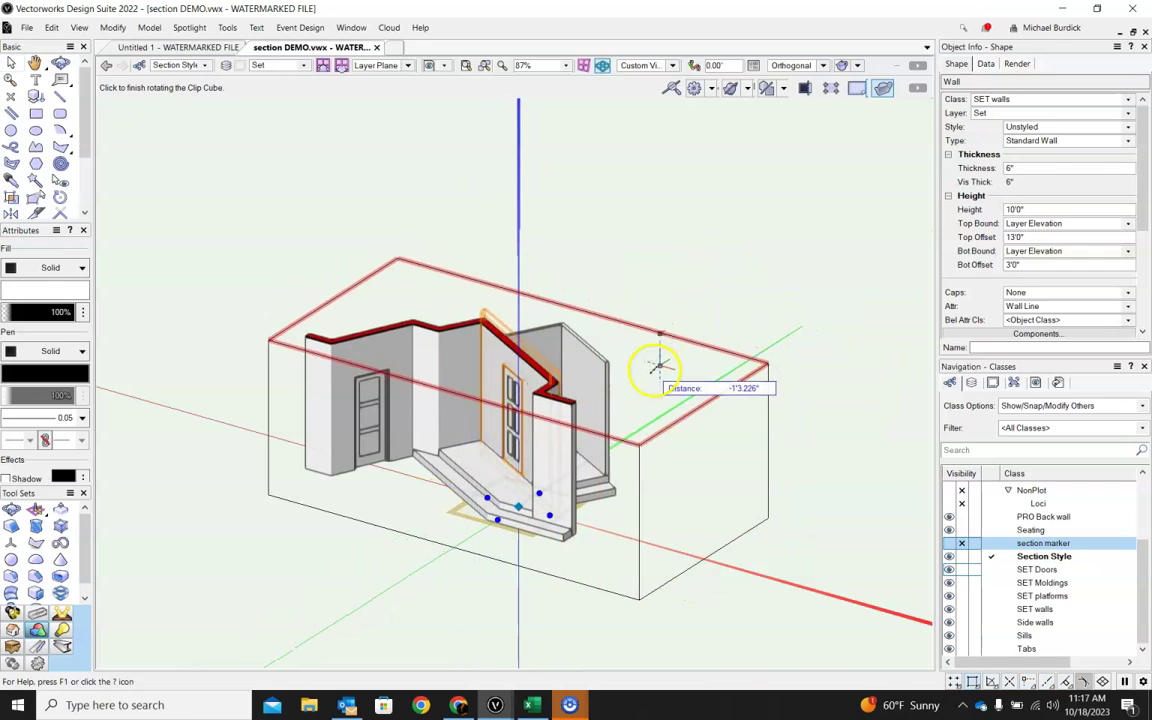
left_click(657, 435)
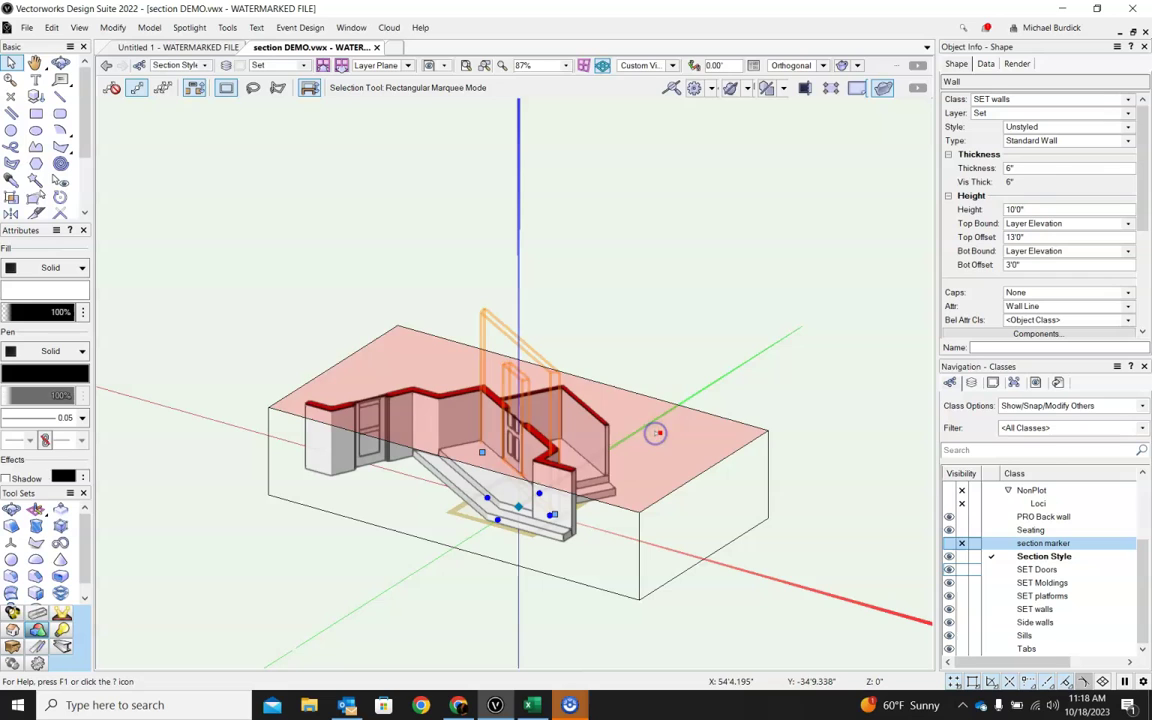
- Switch to the Top/Plan and then Top standard view to look down on the cut walls
left_click(672, 65)
left_click(672, 84)
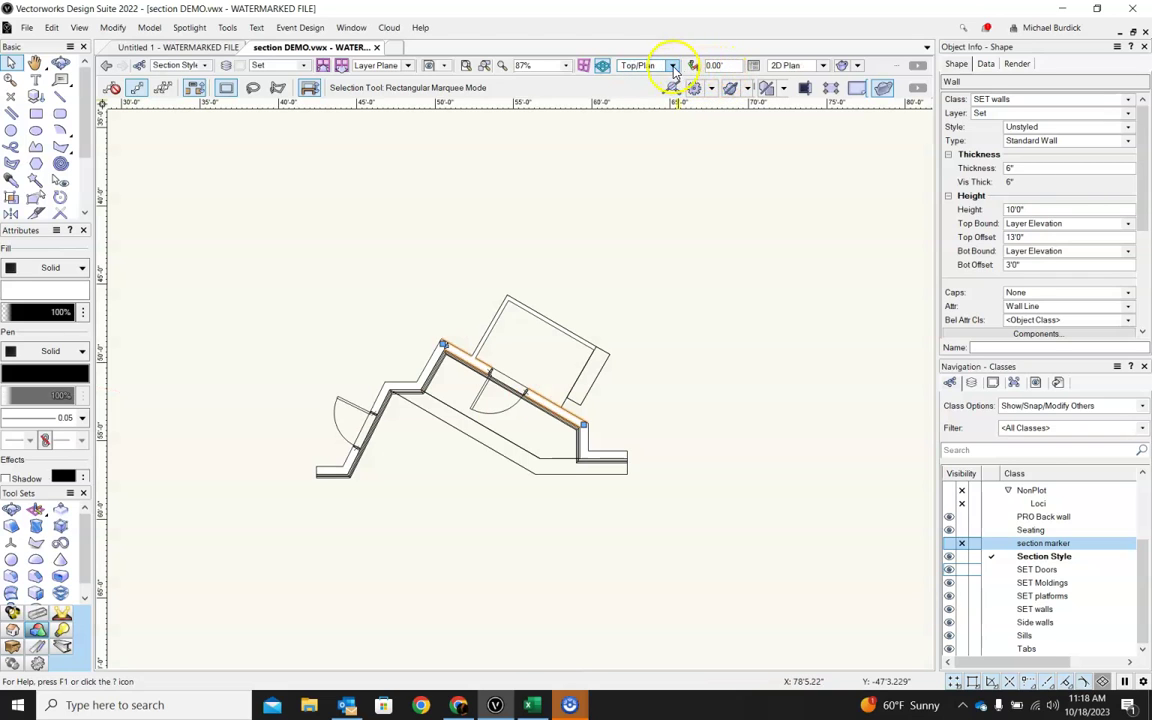
left_click(673, 65)
left_click(668, 96)
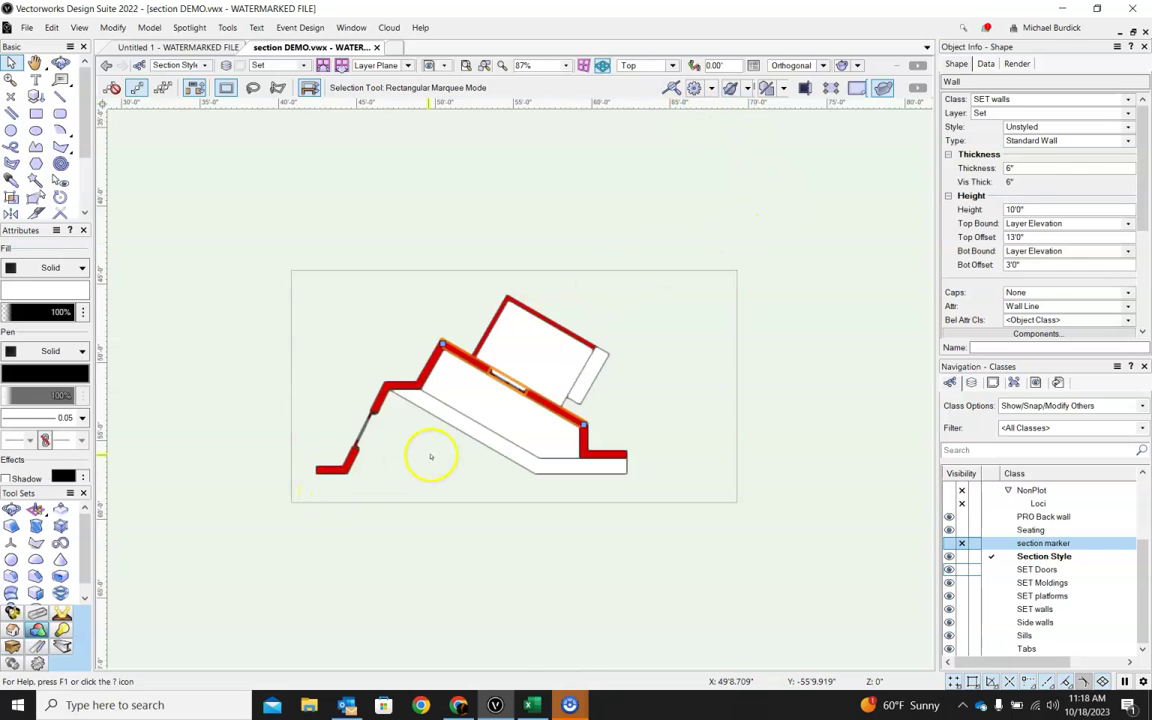
scroll(431, 457, "up", 3)
- Orbit back to an oblique 3D view and push another clip cube face inward through the walls
scroll(352, 390, "down", 2)
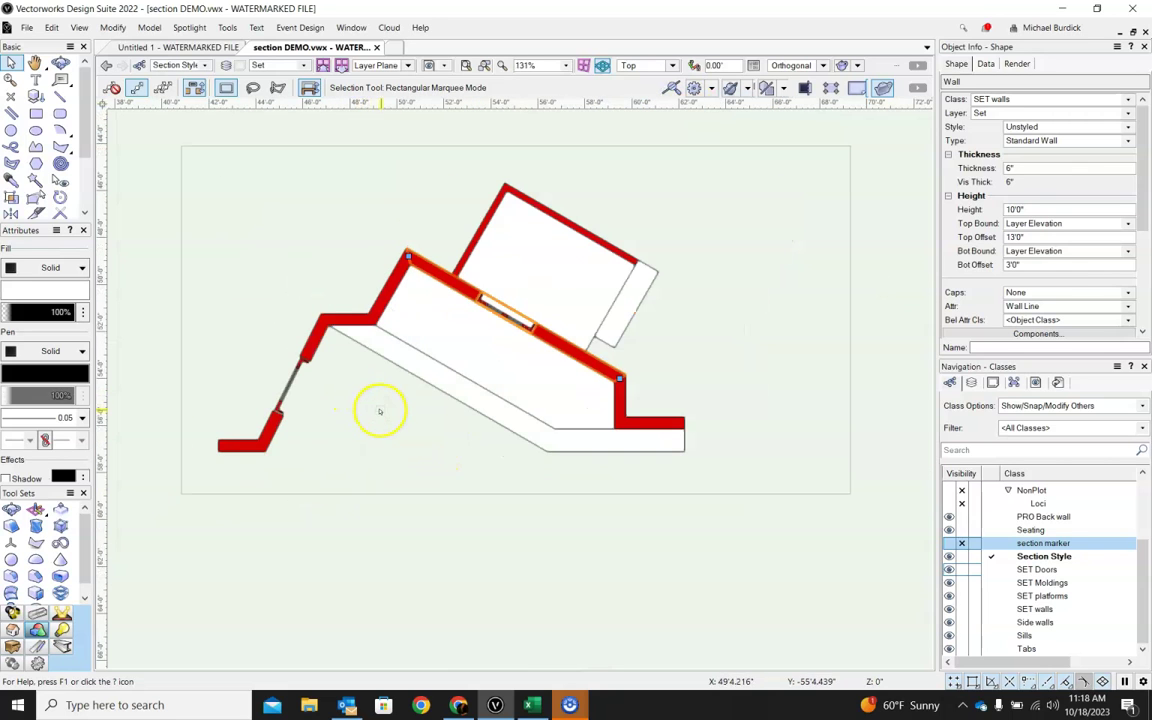
middle_click_drag(786, 490, 703, 239, "ctrl")
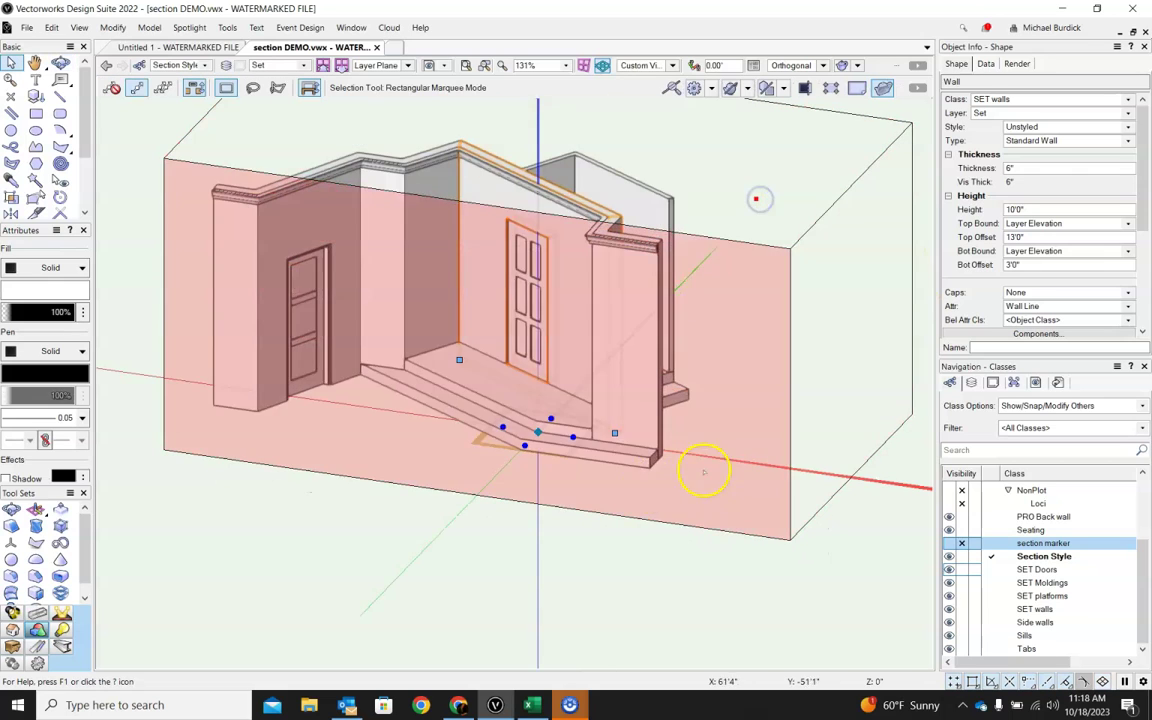
middle_click_drag(430, 544, 761, 540, "ctrl")
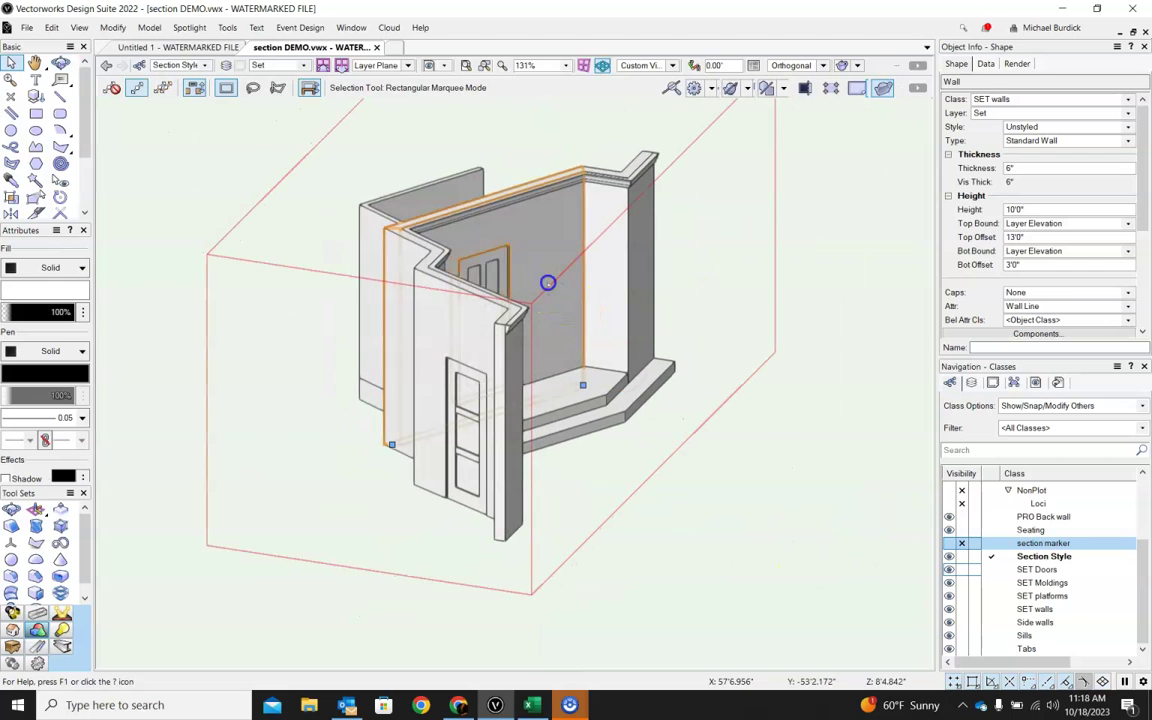
left_click(587, 337)
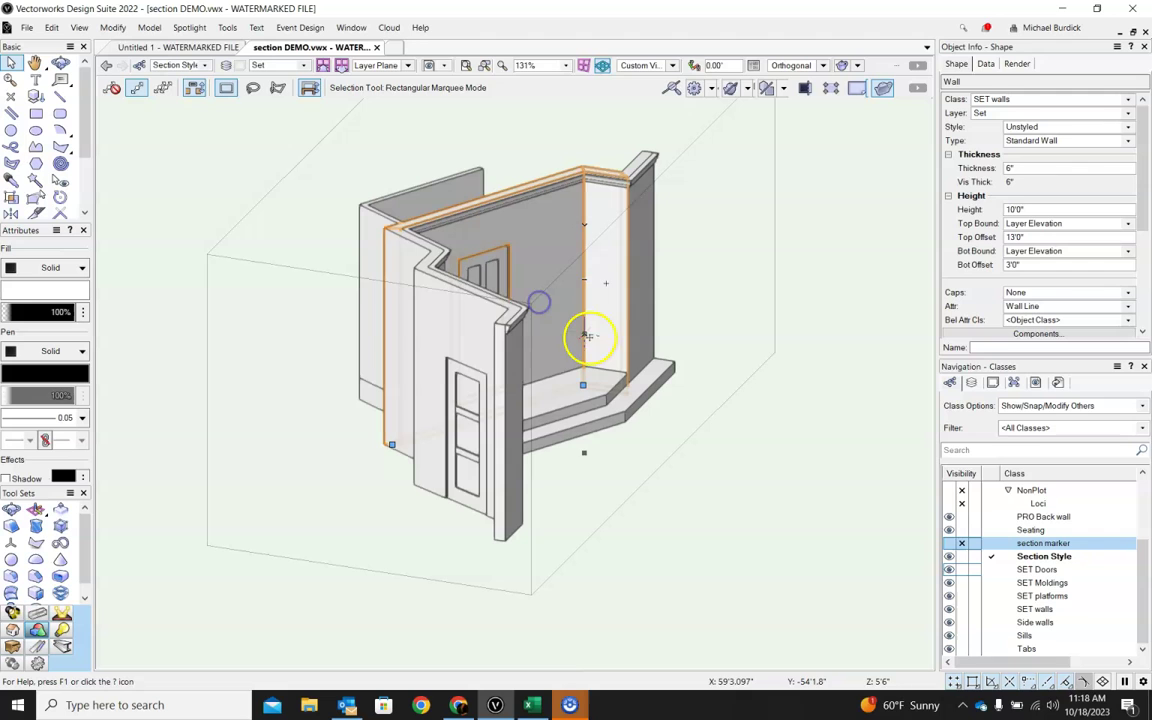
left_click(580, 375)
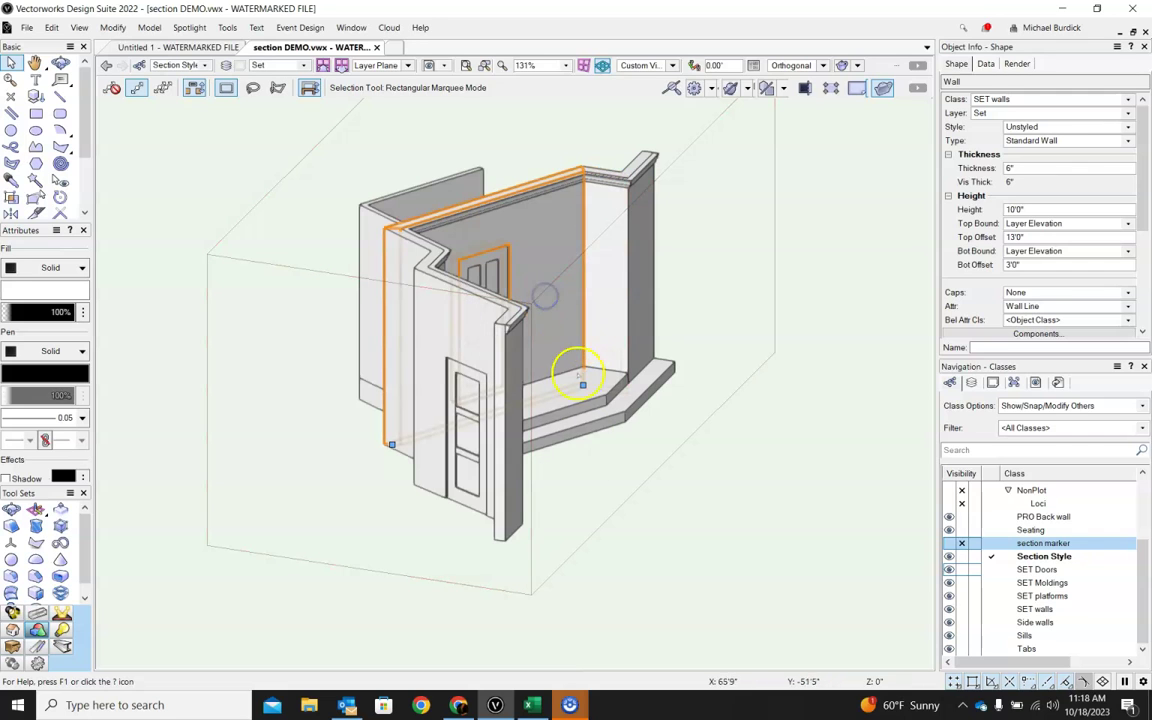
left_click(532, 545)
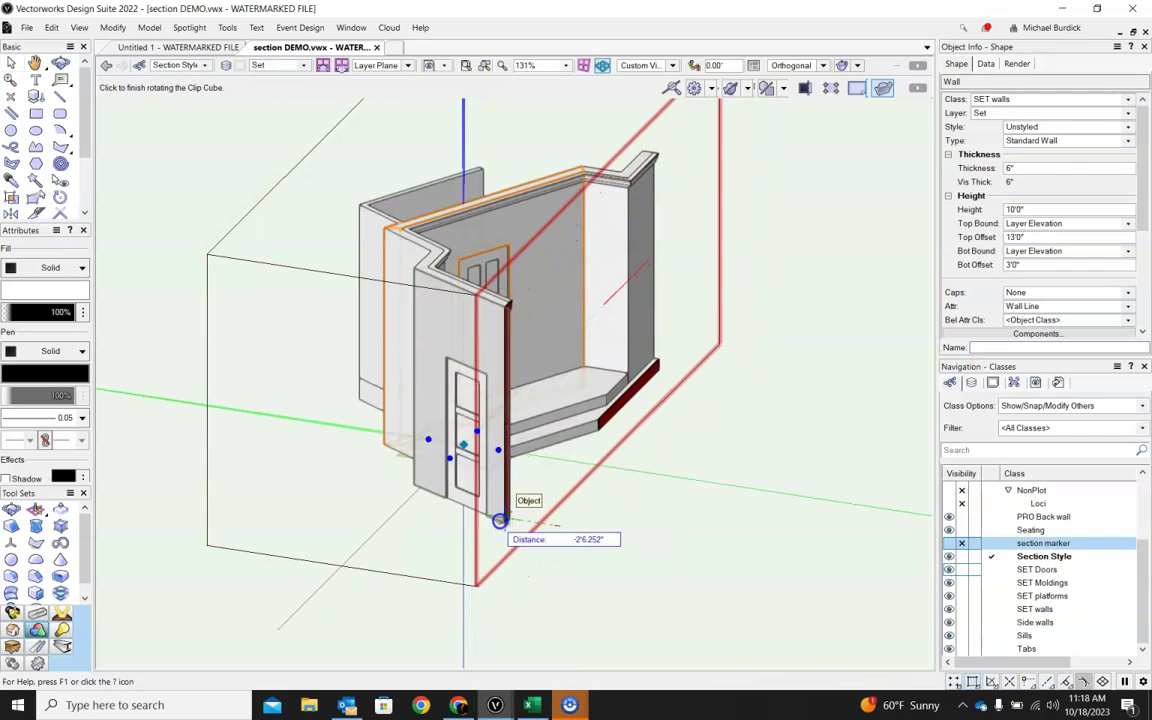
left_click(460, 515)
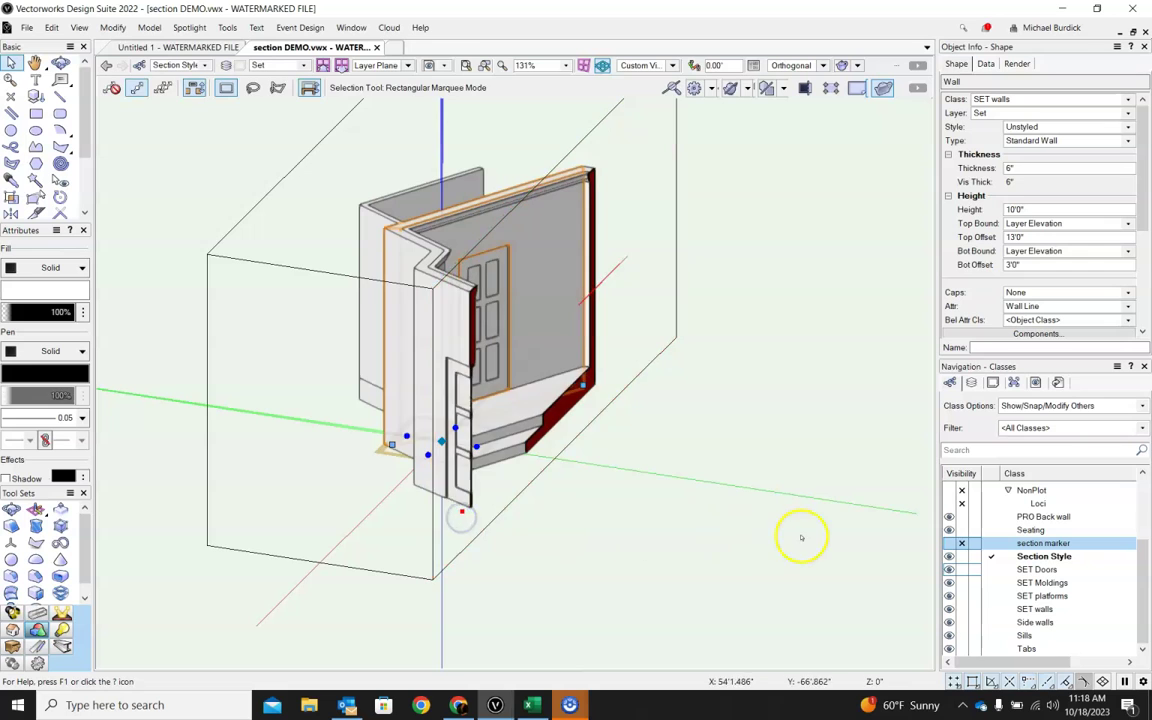
middle_click_drag(801, 537, 661, 586, "ctrl")
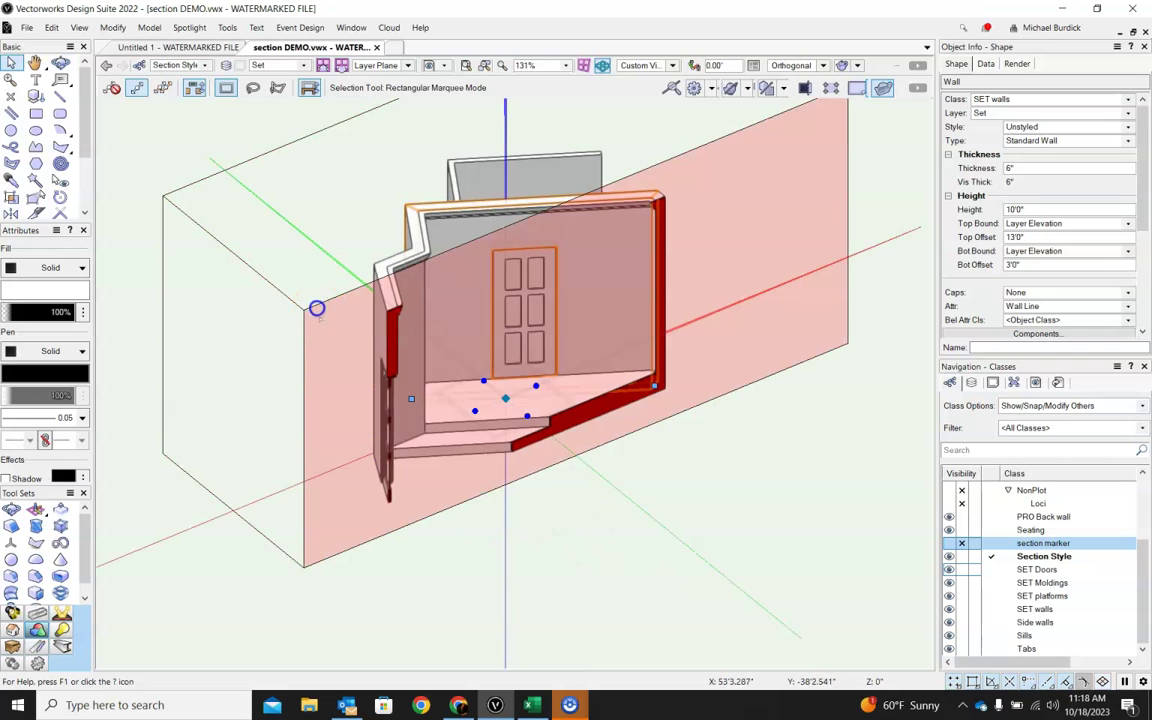
- Move another clip cube face and orbit the model to a new angle
left_click(320, 322)
left_click(540, 479)
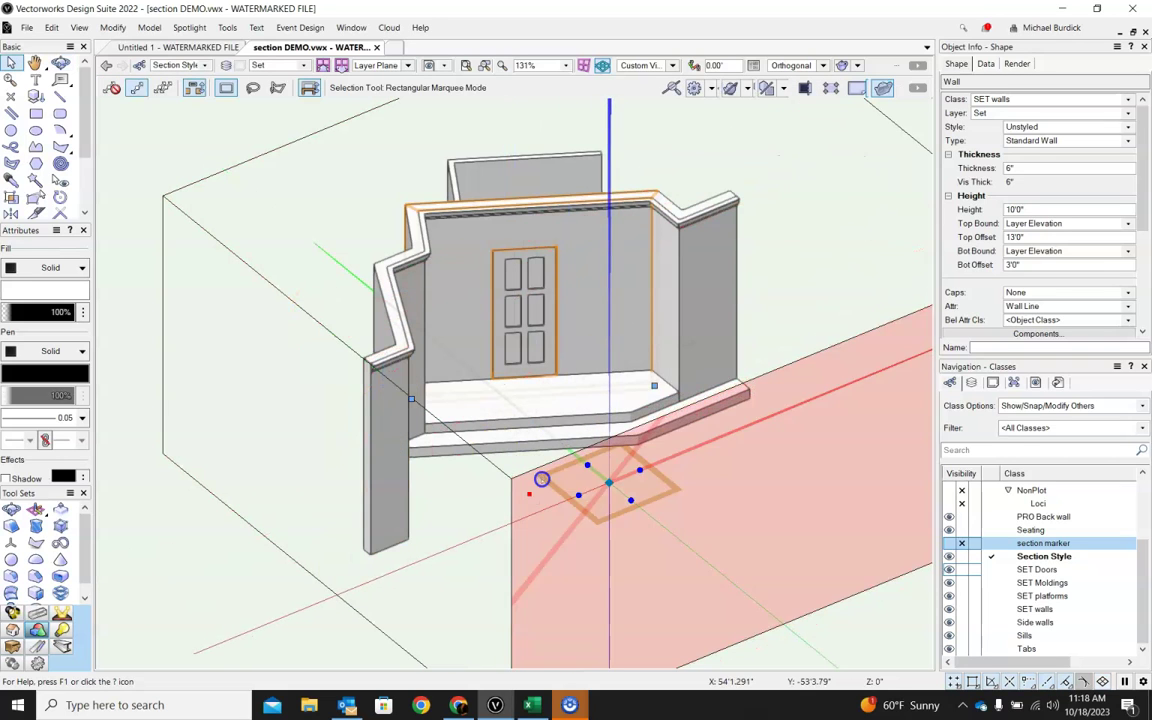
scroll(663, 237, "down", 3)
middle_click_drag(663, 237, 607, 393, "ctrl")
scroll(577, 355, "up", 3)
scroll(577, 355, "down", 2)
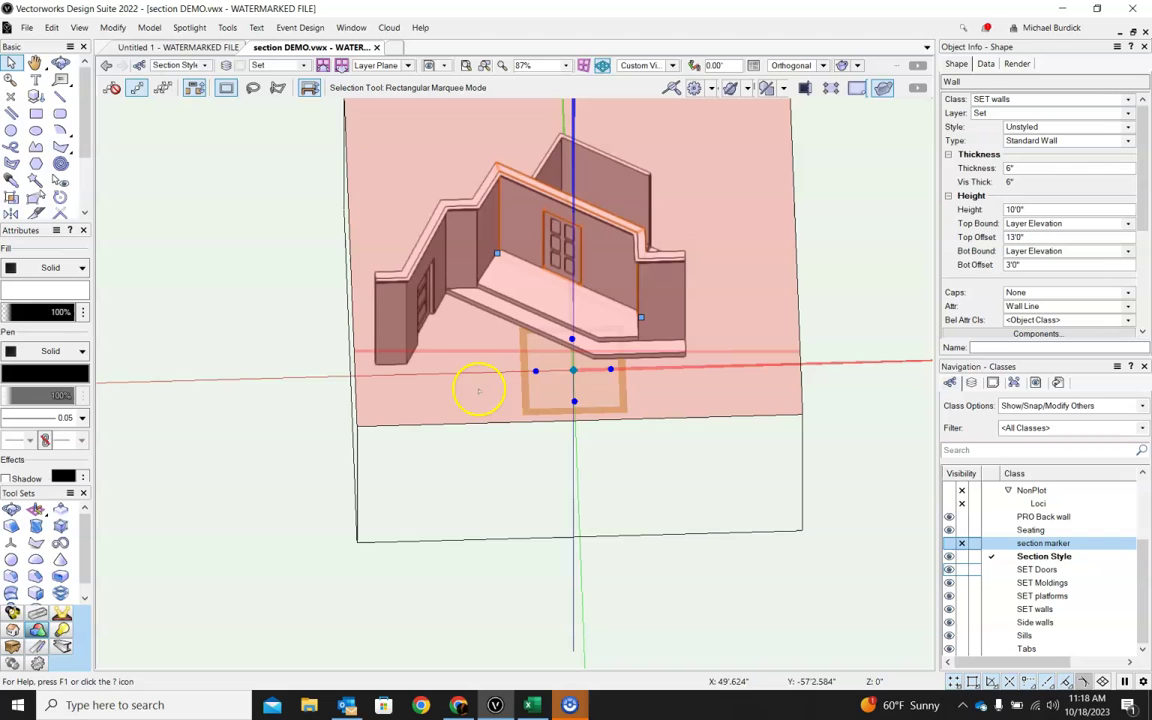
- Place a new Clip Cube around the set model and rotate it to a new orientation
left_click(592, 360)
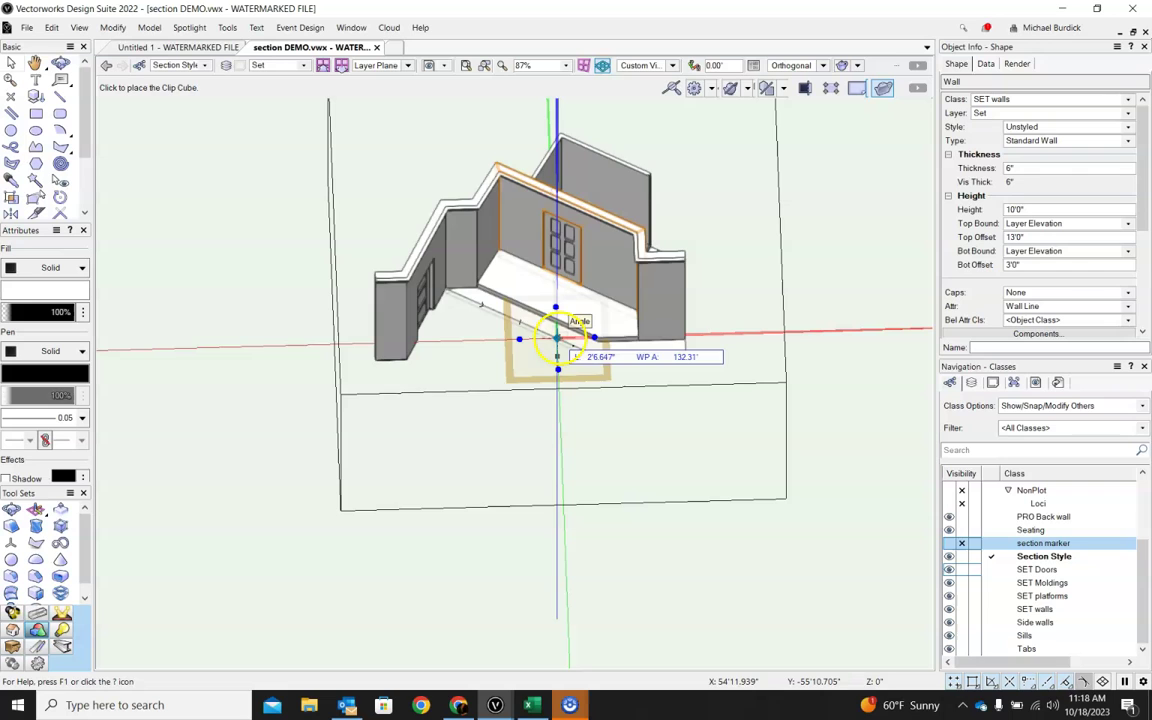
left_click(557, 340)
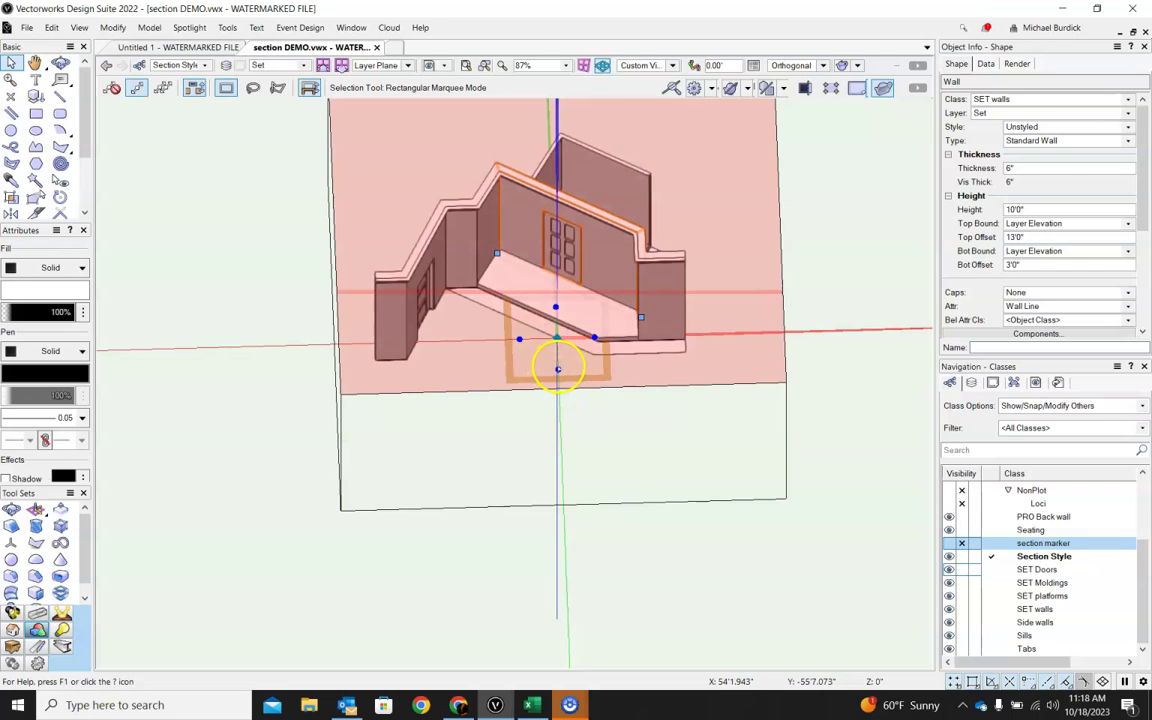
left_click(557, 369)
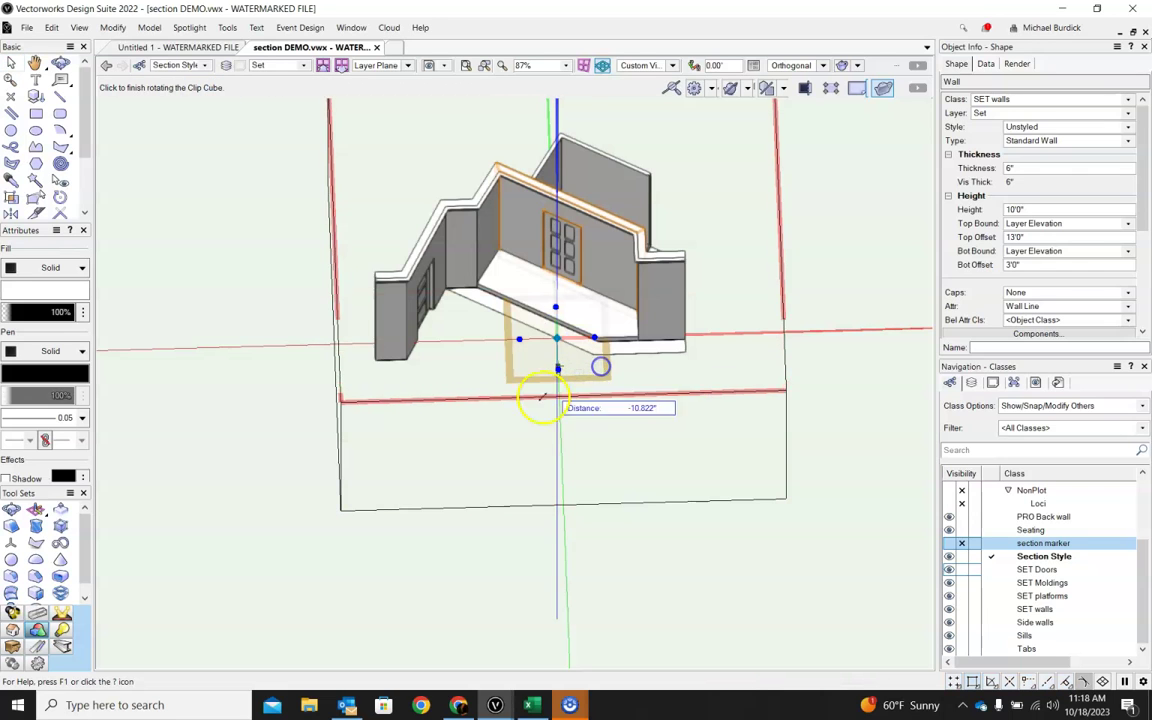
middle_click_drag(540, 391, 663, 213, "ctrl")
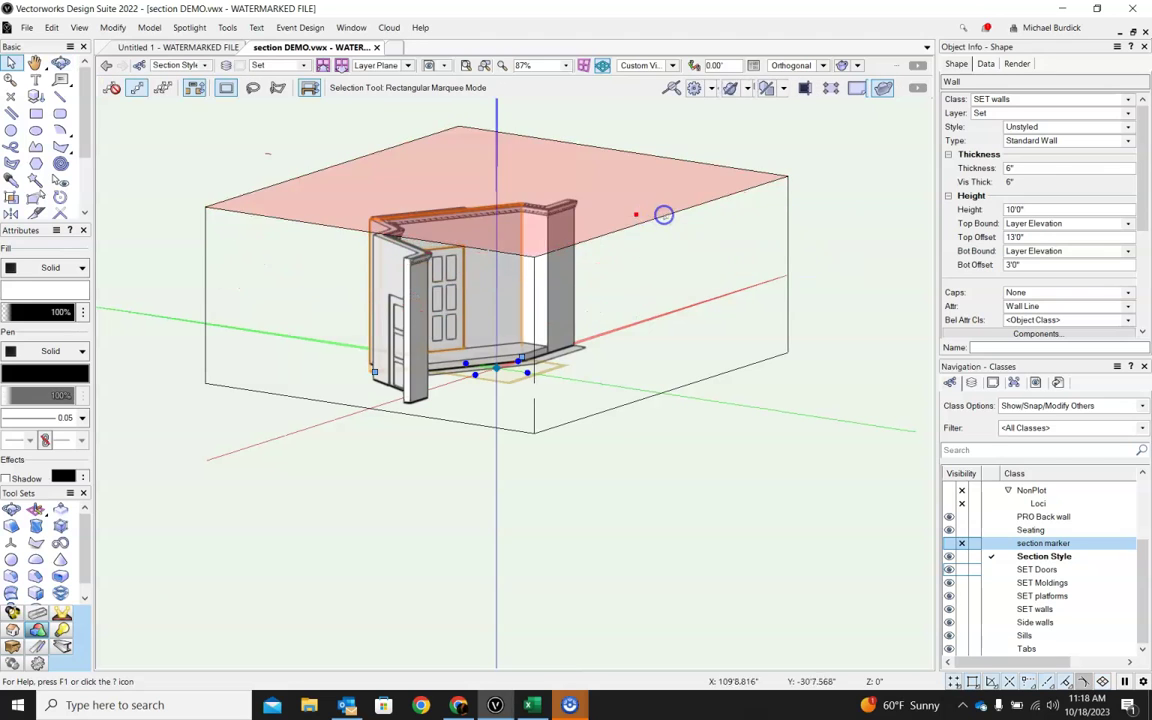
left_click(522, 368)
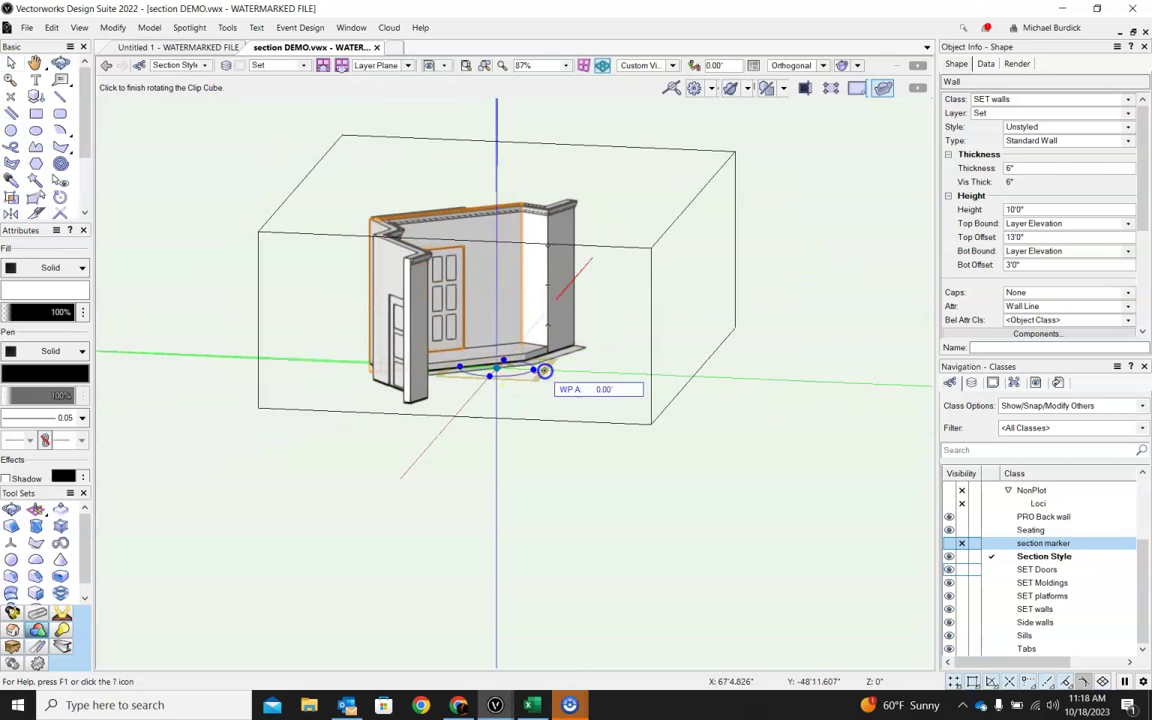
mouse_move(551, 381)
middle_mouse_down("ctrl")
mouse_move(501, 414)
mouse_move(472, 620)
mouse_move(478, 571)
mouse_move(385, 448)
mouse_move(420, 400)
mouse_move(562, 368)
middle_mouse_up("ctrl")
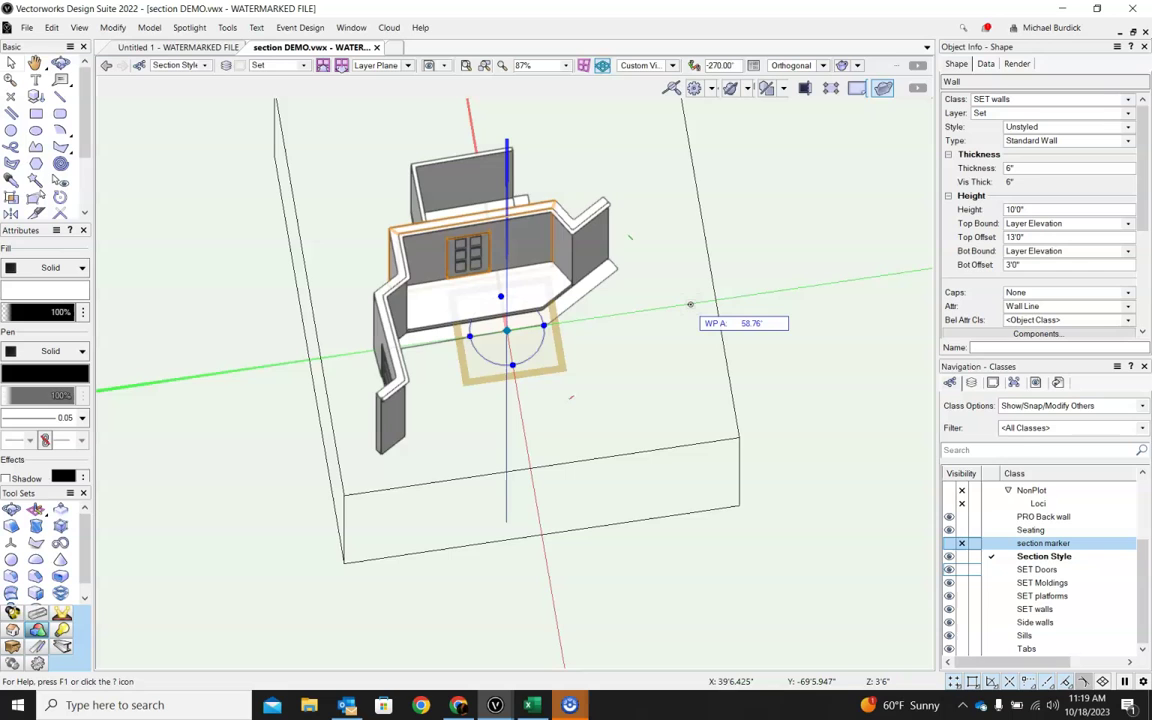
left_click(688, 304)
middle_click_drag(689, 303, 496, 303, "ctrl")
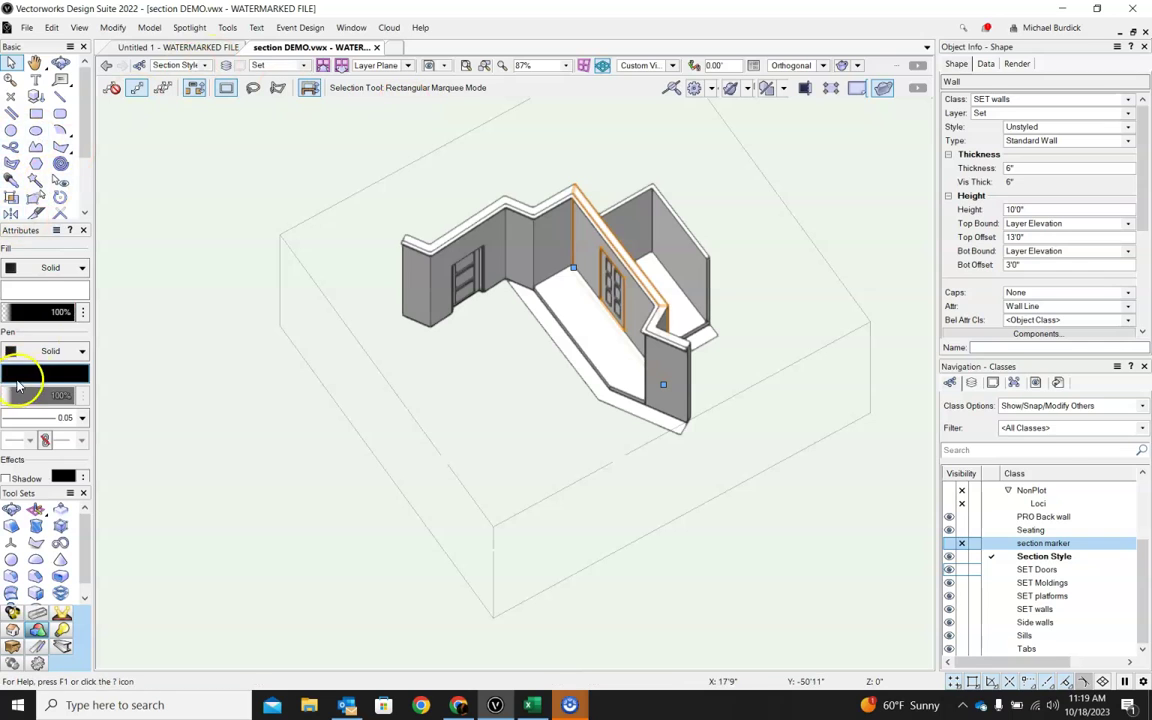
- Adjust a Clip Cube face and orbit to review it from the front and side
left_click(388, 392)
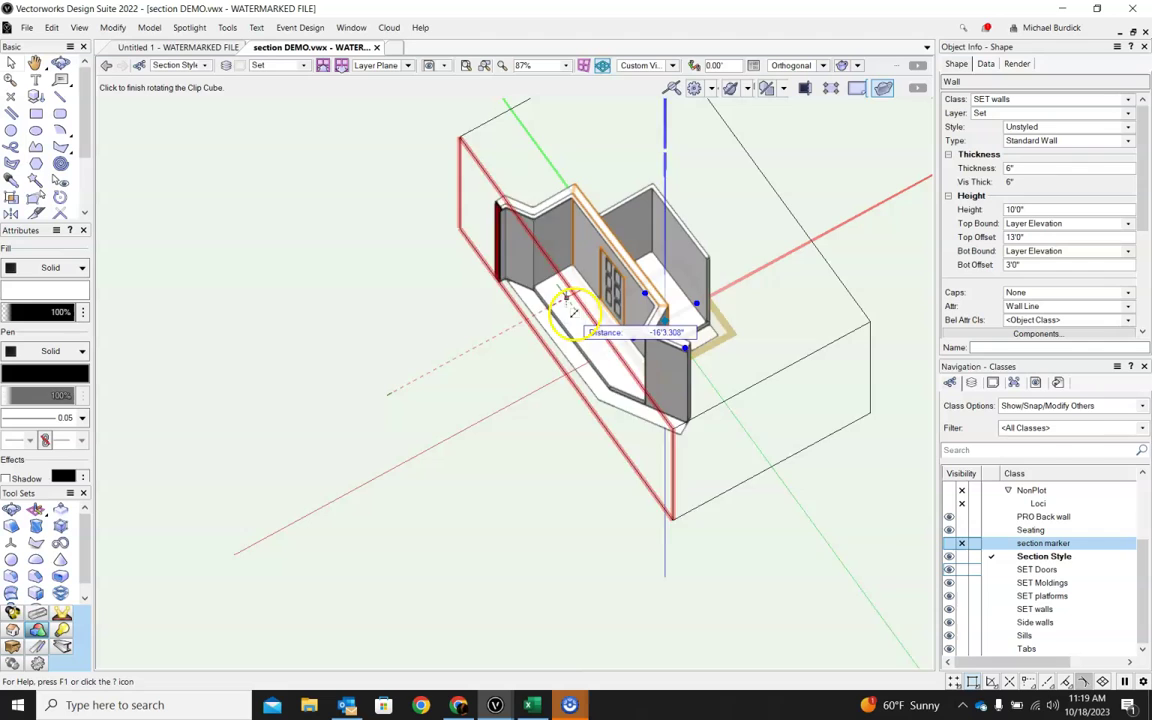
left_click(568, 308)
middle_click_drag(180, 501, 635, 337, "ctrl")
scroll(590, 310, "up", 4)
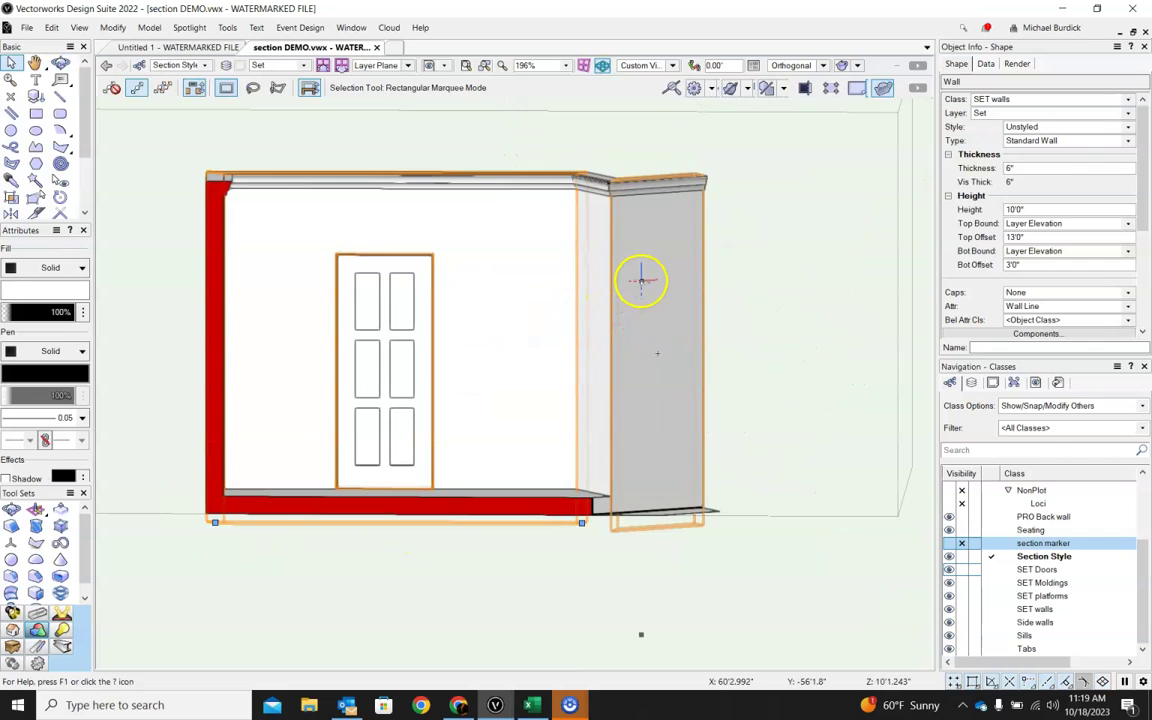
scroll(641, 281, "down", 5)
middle_click_drag(645, 288, 556, 383, "ctrl")
scroll(585, 322, "up", 4)
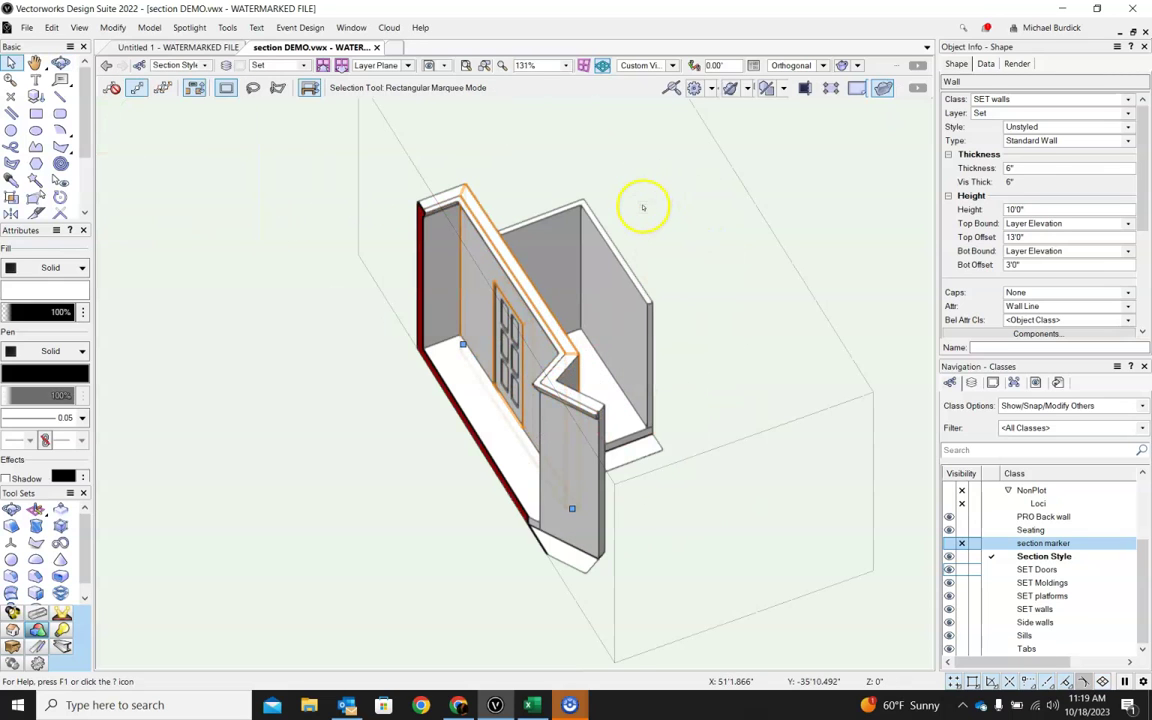
- Undo that edit, then move a Clip Cube face back through the right-hand walls
key("ctrl+z")
key("ctrl+z")
key("ctrl+z")
key("ctrl+z")
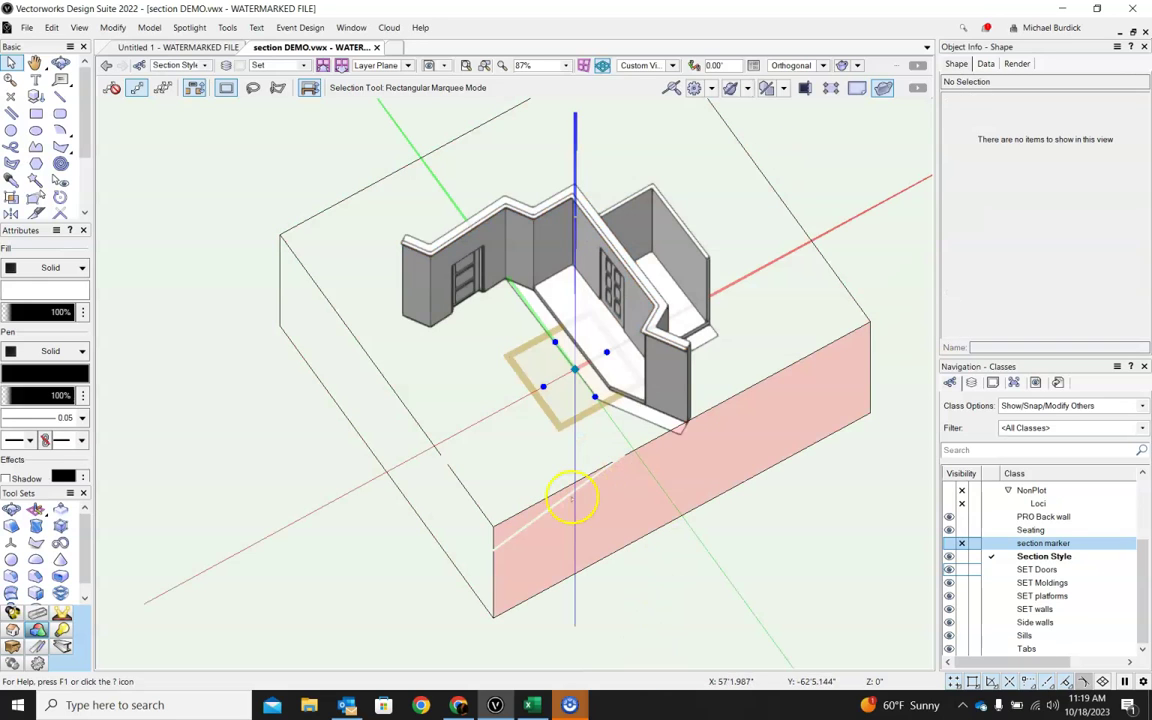
left_click(567, 495)
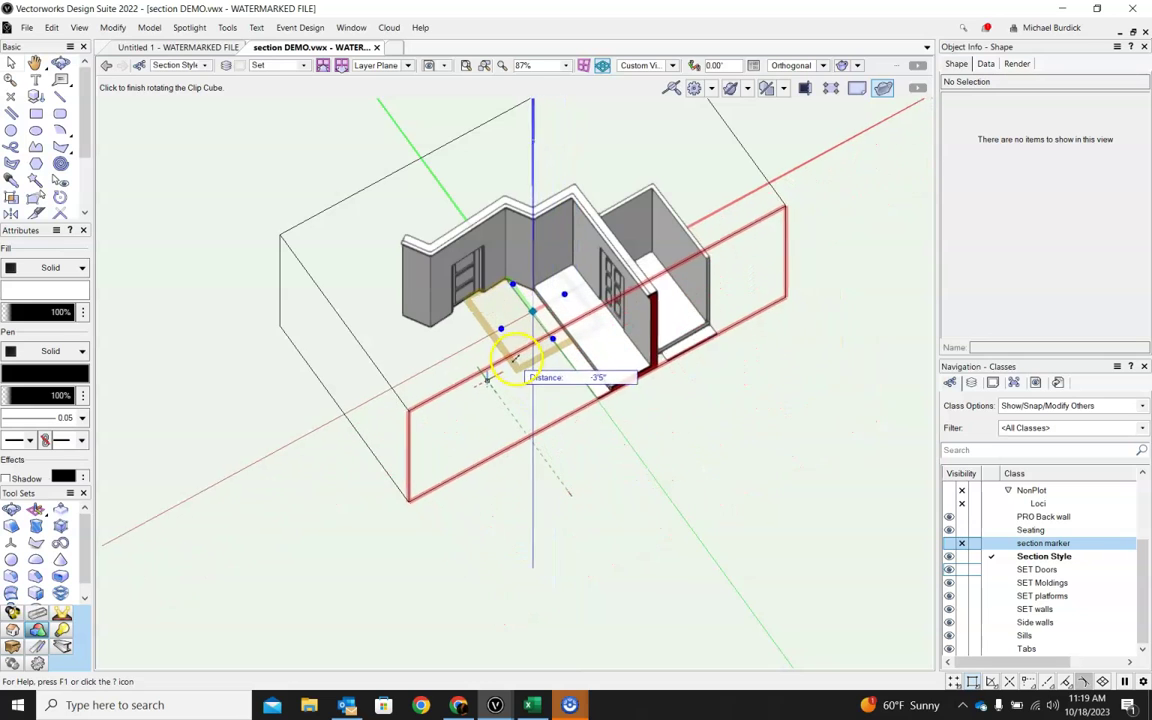
left_click(507, 352)
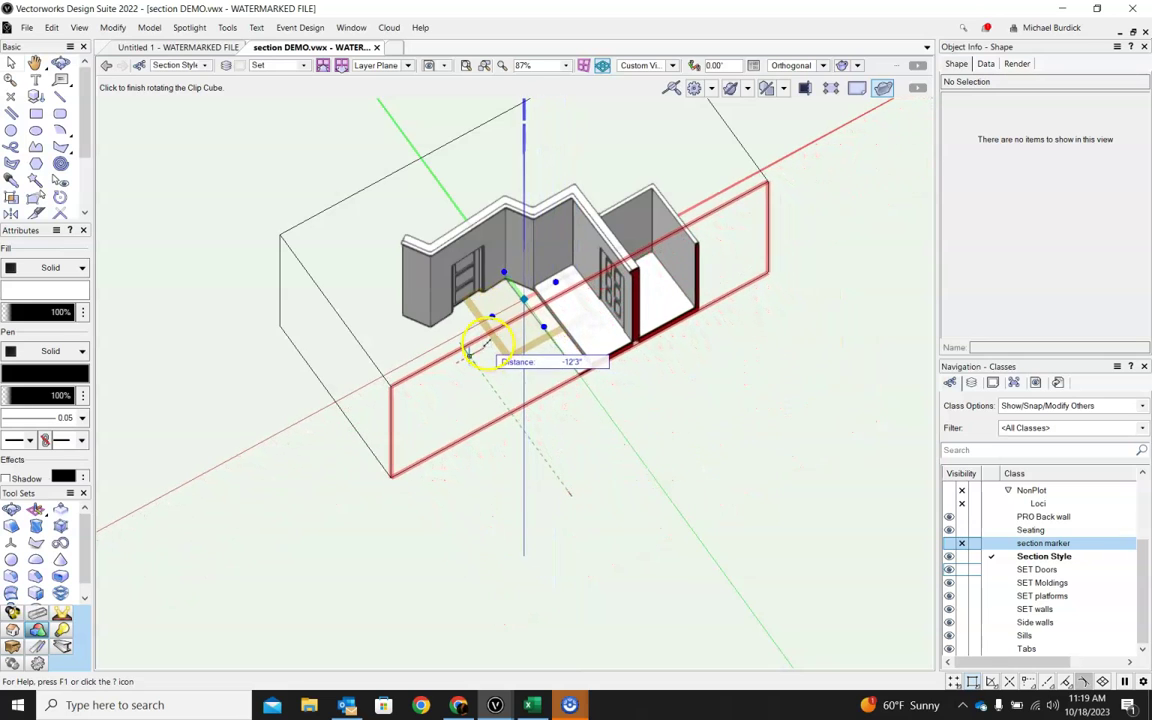
left_click(483, 342)
middle_click_drag(648, 432, 604, 198, "shift")
scroll(604, 198, "up", 3)
scroll(617, 200, "down", 2)
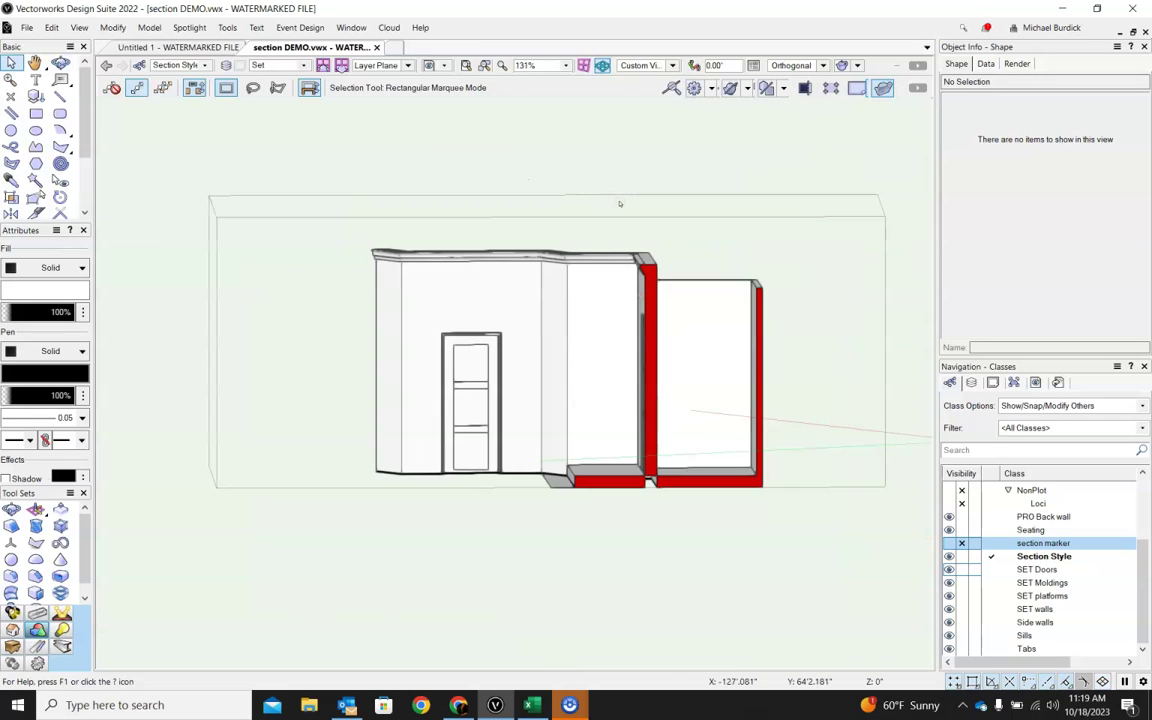
middle_click_drag(557, 238, 690, 265, "shift")
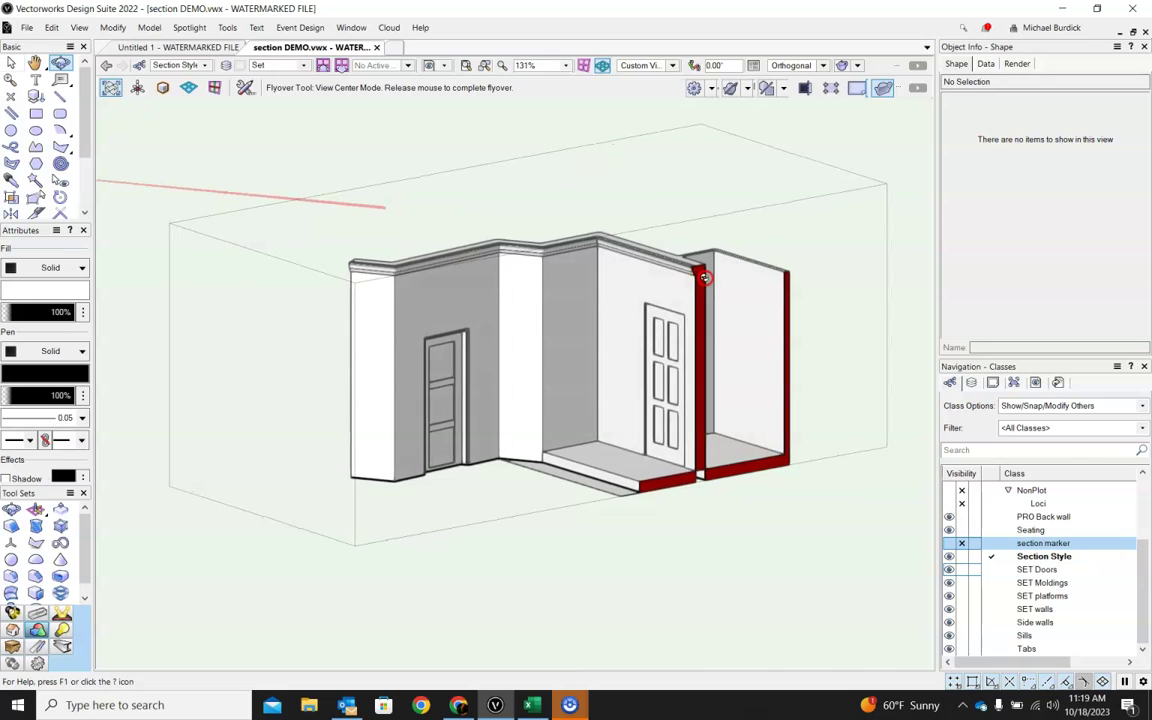
left_click(818, 200)
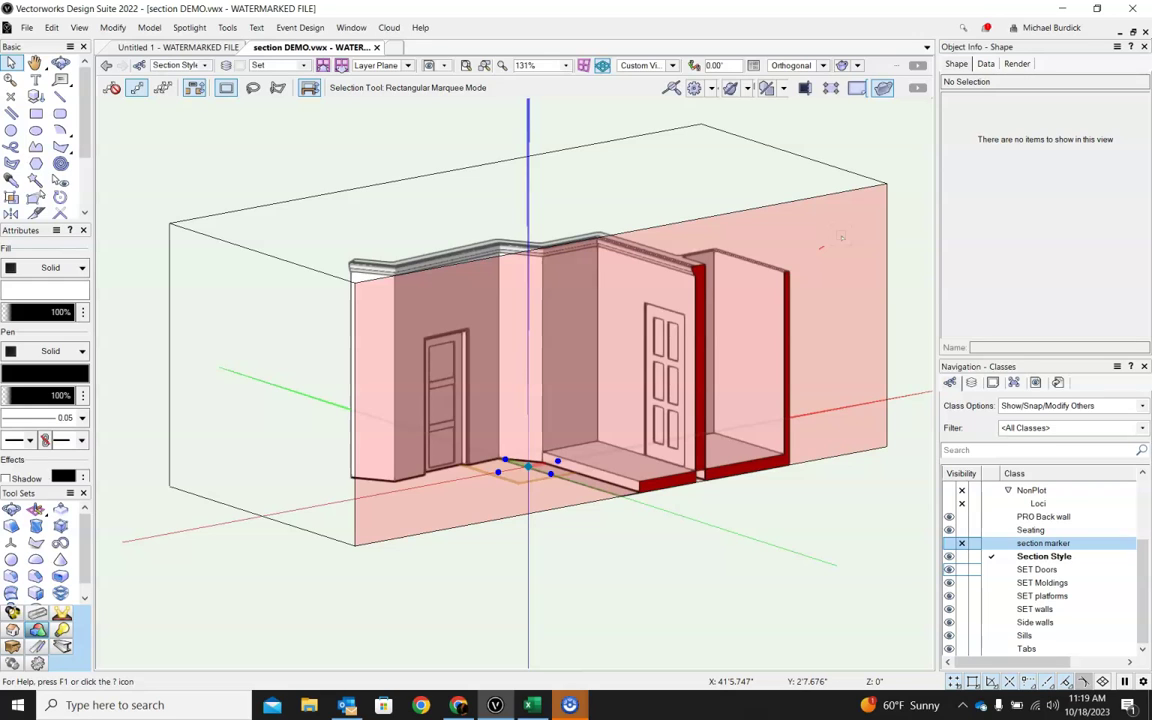
- Create a section viewport from the Clip Cube on a new 'clip cube sections' sheet layer
right_click(835, 241)
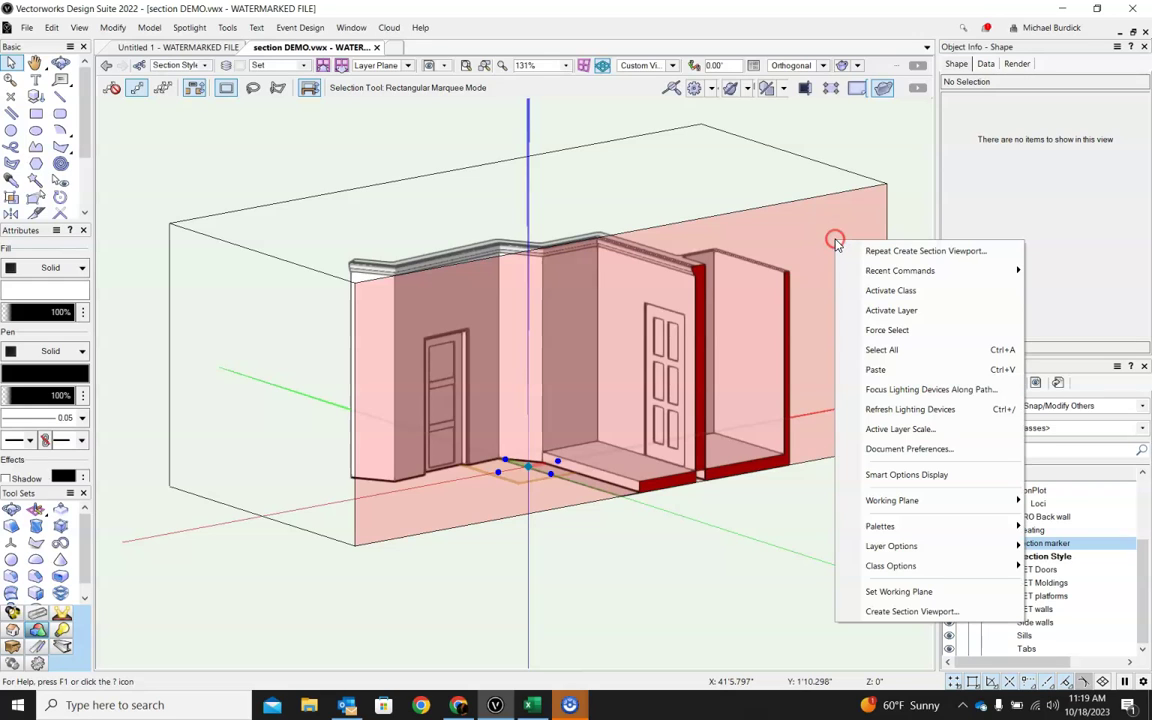
left_click(911, 614)
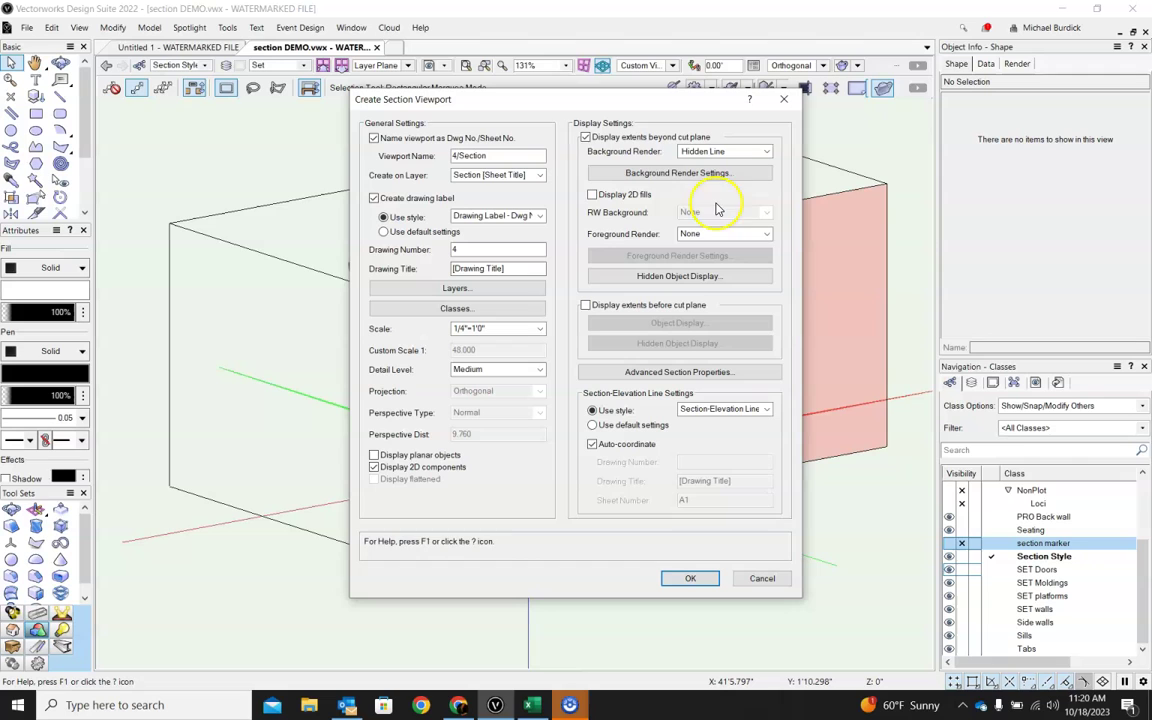
left_click(500, 175)
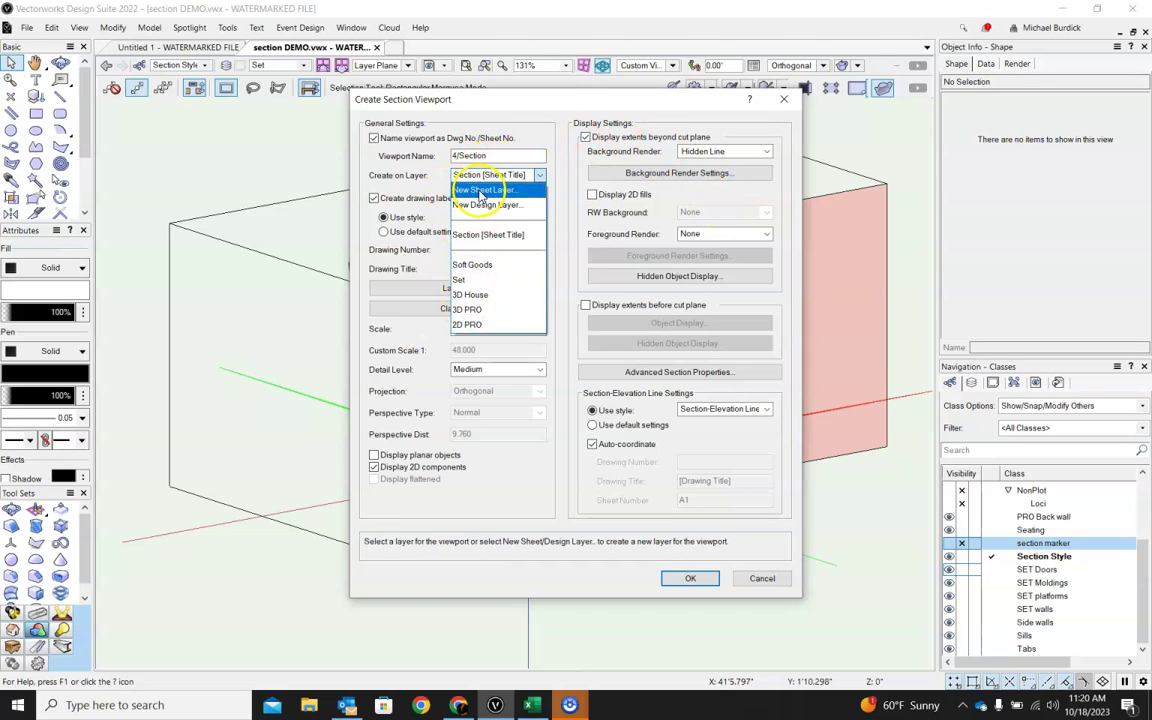
left_click(481, 191)
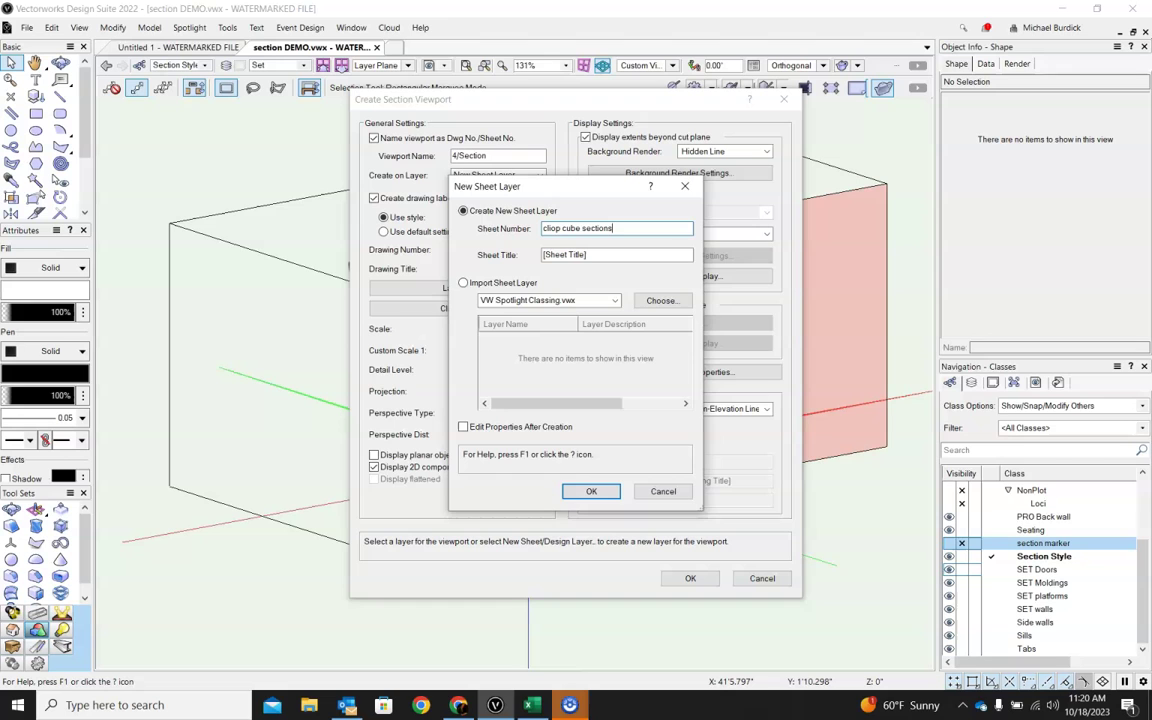
left_click(594, 489)
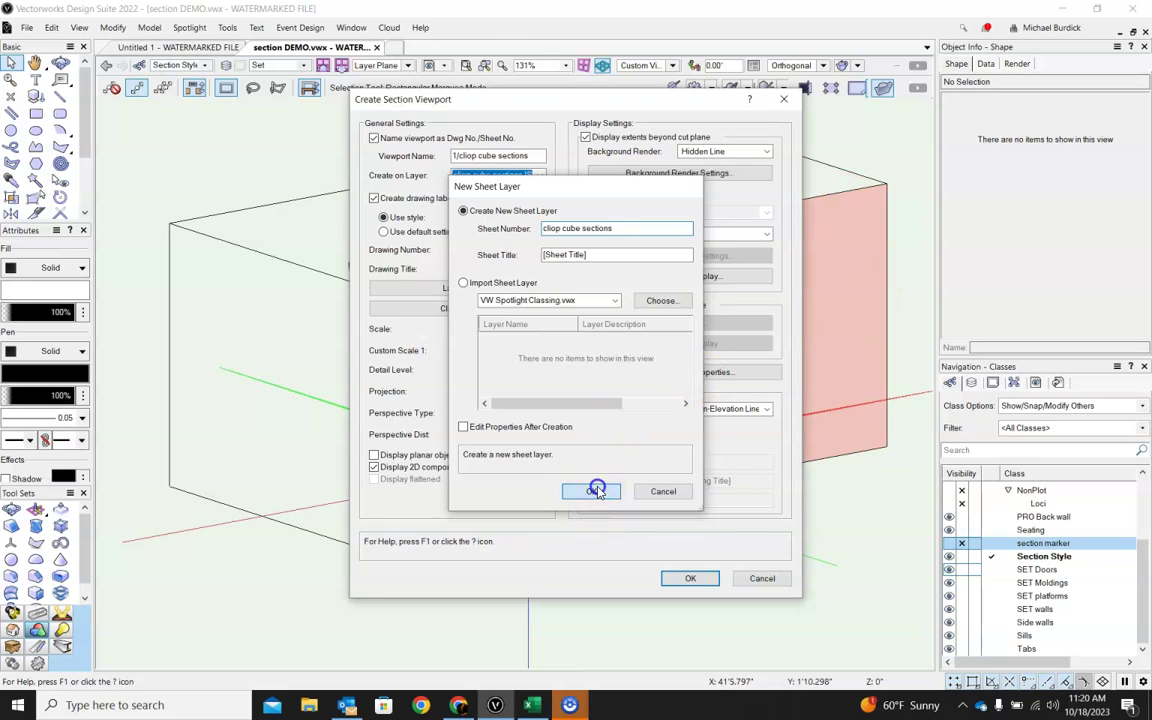
left_click(698, 578)
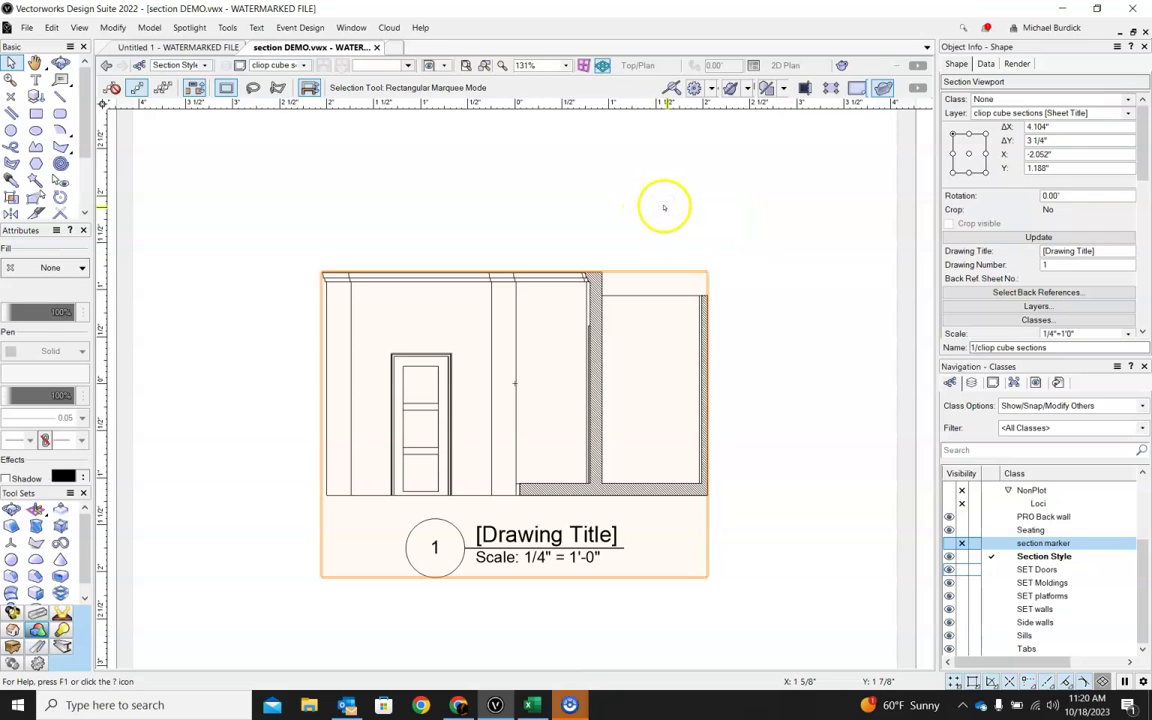
- Deselect the section viewport and switch the Navigation palette to Design Layers
scroll(664, 207, "down", 3)
scroll(560, 347, "up", 2)
left_click(625, 458)
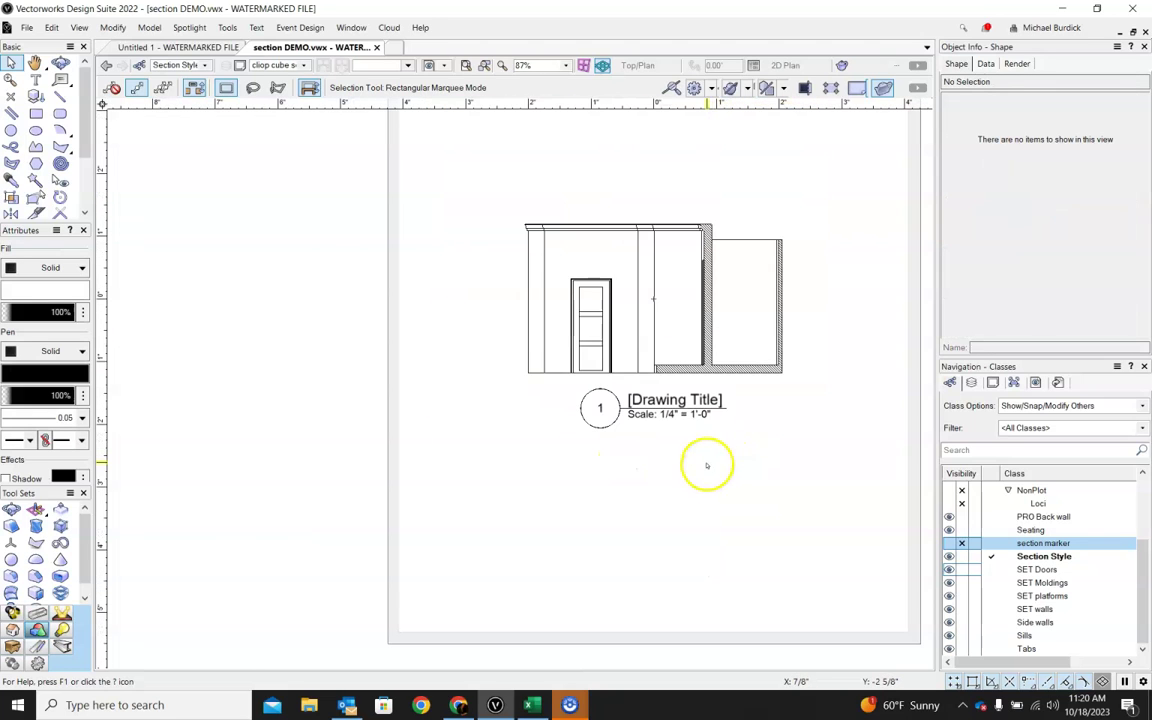
scroll(806, 237, "up", 2)
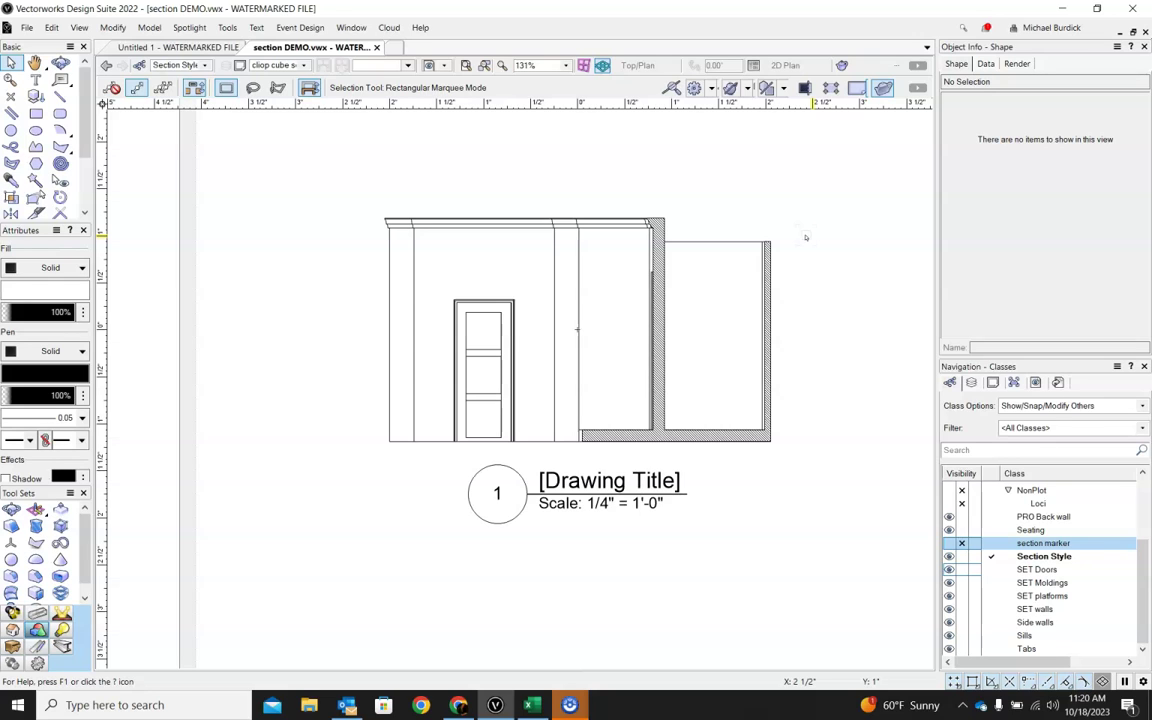
left_click(970, 386)
- Activate the Set design layer, then orbit and zoom around the clipped set in 3D
left_click(985, 502)
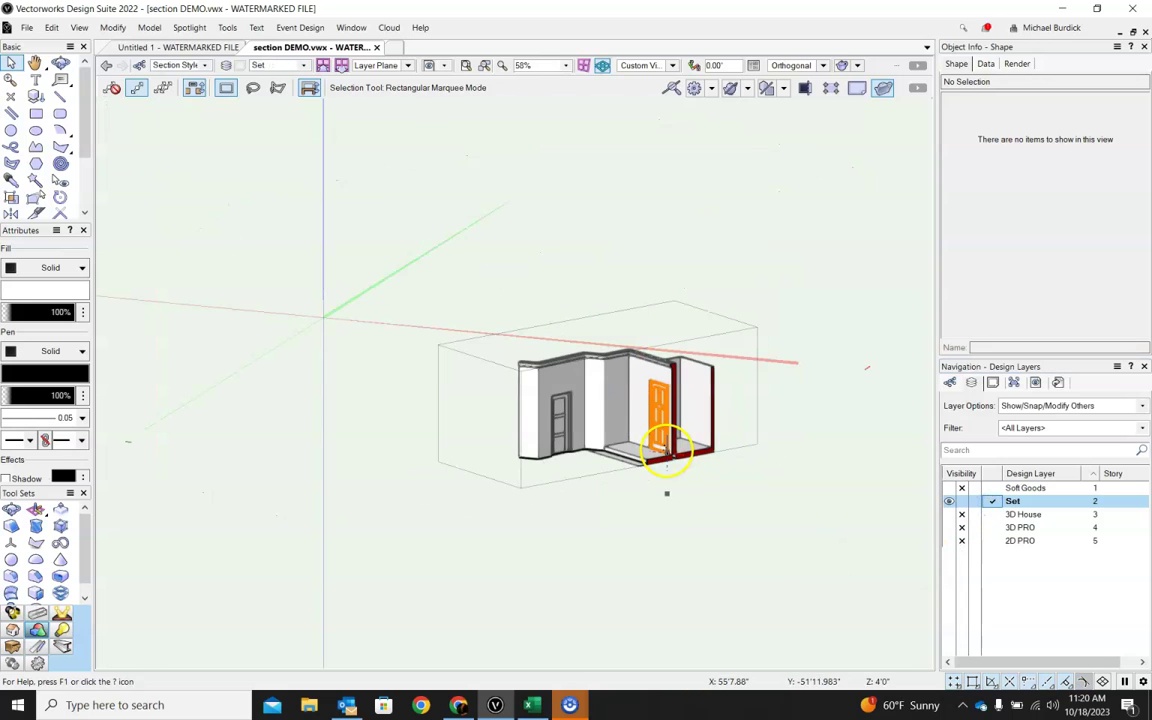
middle_click_drag(666, 455, 665, 533, "ctrl")
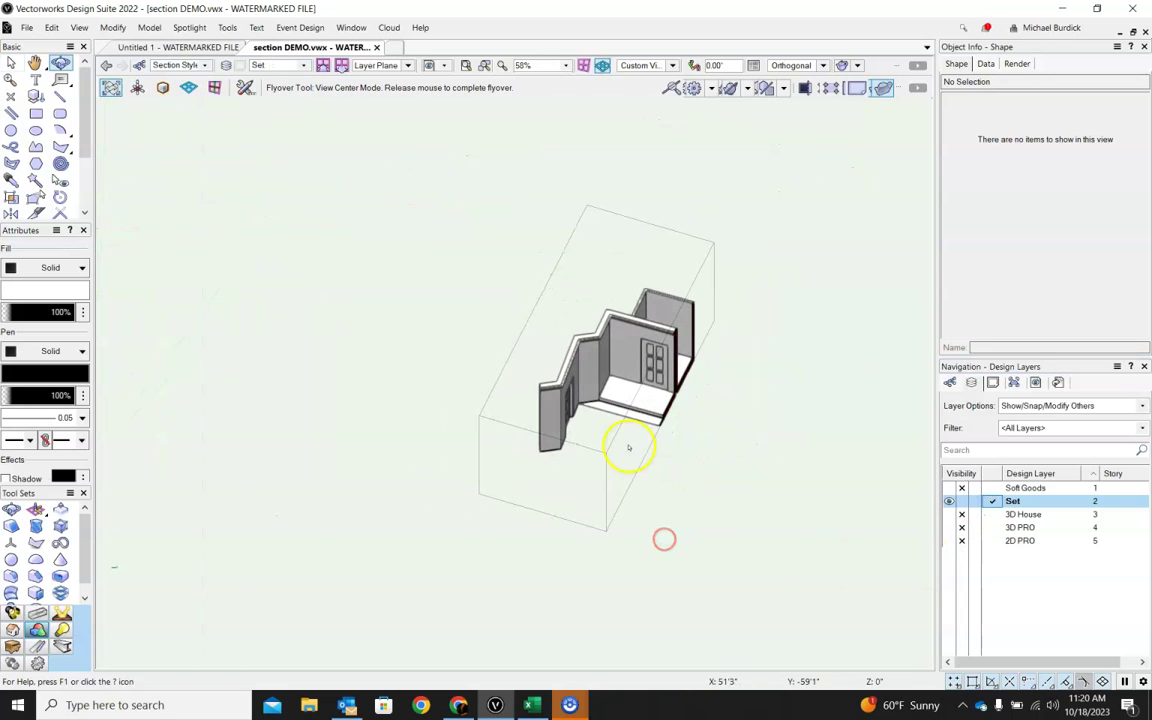
middle_click_drag(629, 447, 676, 329, "ctrl")
scroll(679, 330, "up", 5)
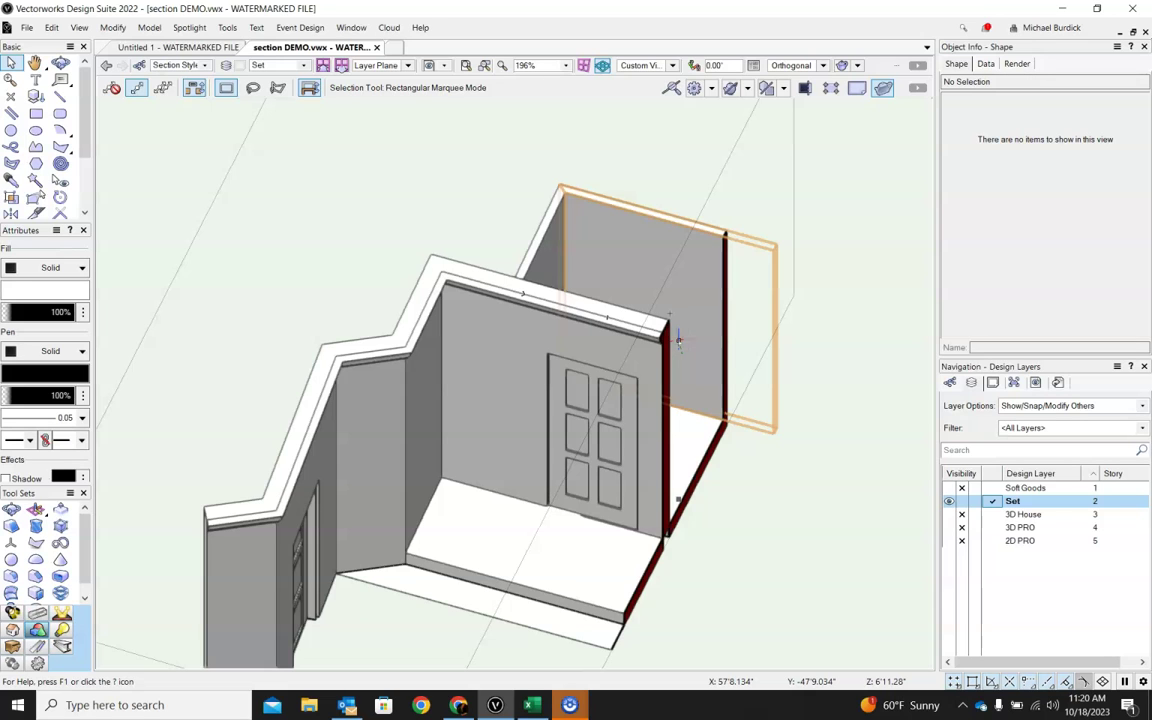
middle_click_drag(678, 340, 607, 311, "shift")
scroll(566, 328, "down", 5)
scroll(590, 352, "up", 2)
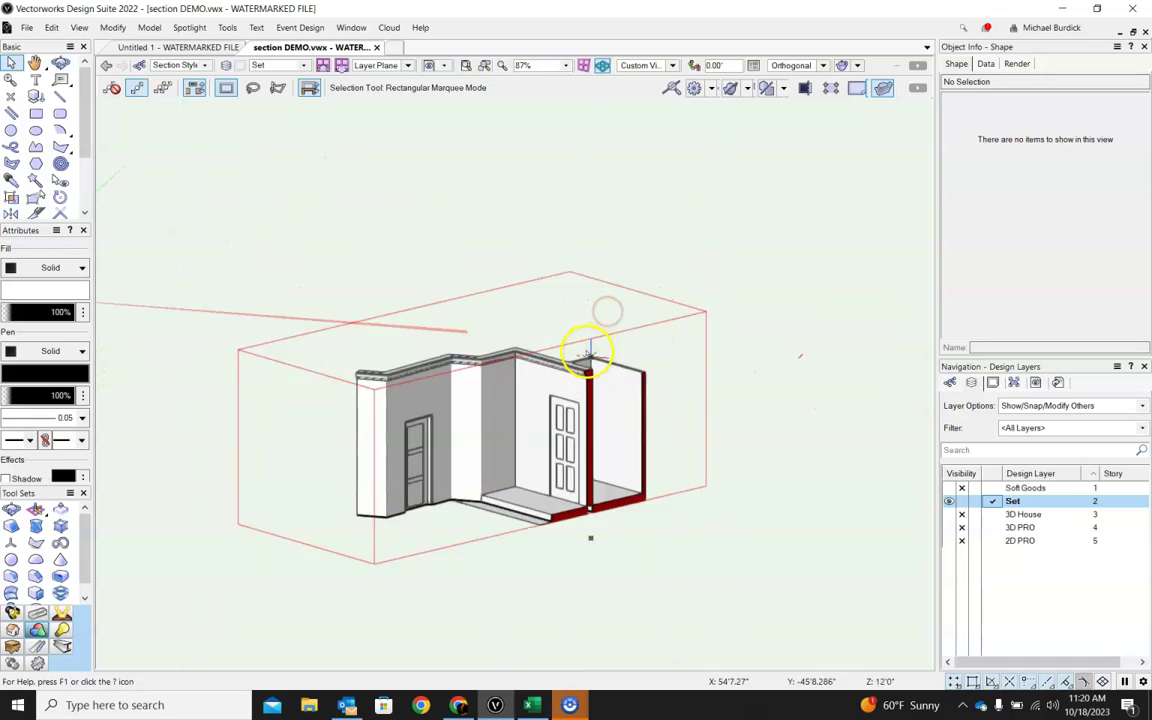
scroll(590, 352, "up", 3)
scroll(840, 220, "down", 3)
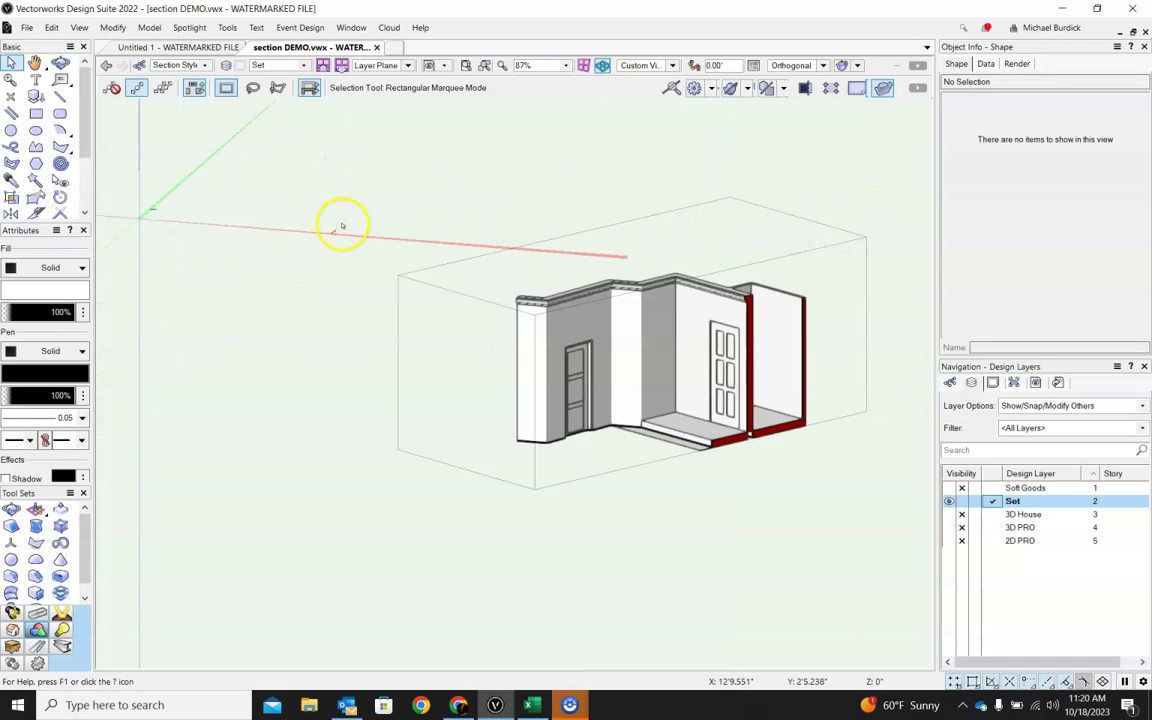